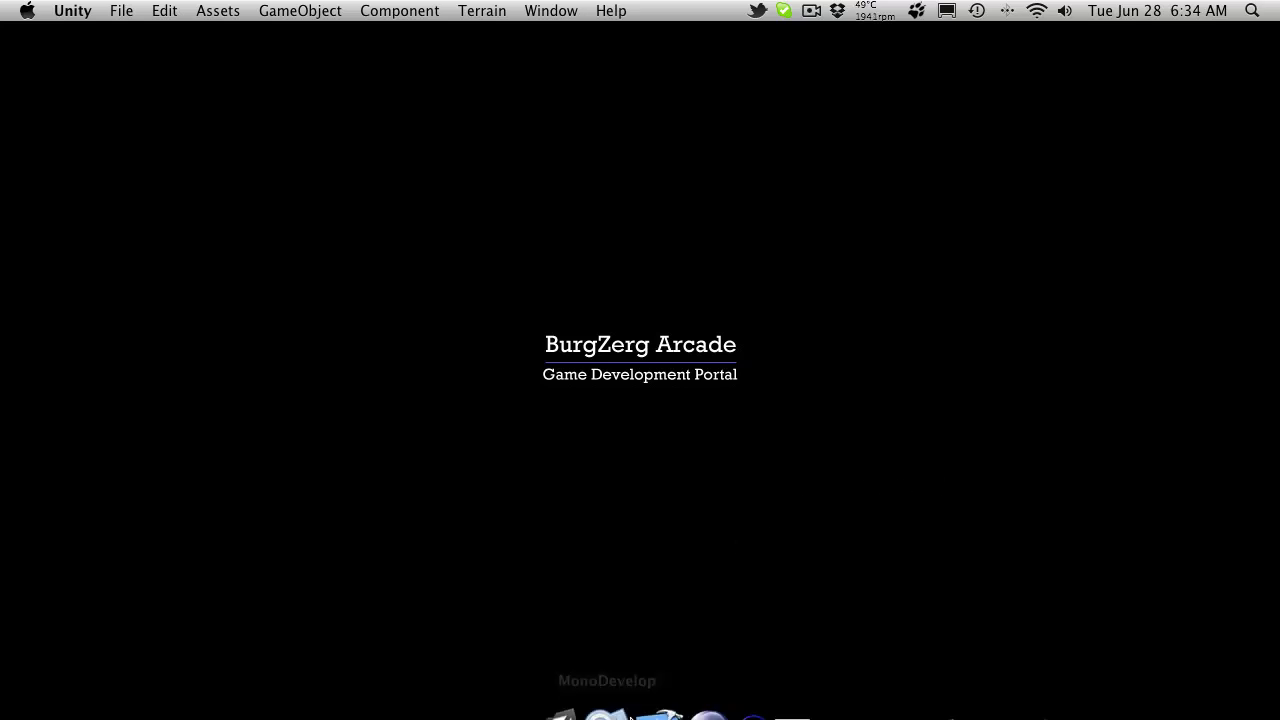
# Browse the _Scenes folder in the Project panel, then switch to the Scene view of the cube
pyautogui.click(584, 683)
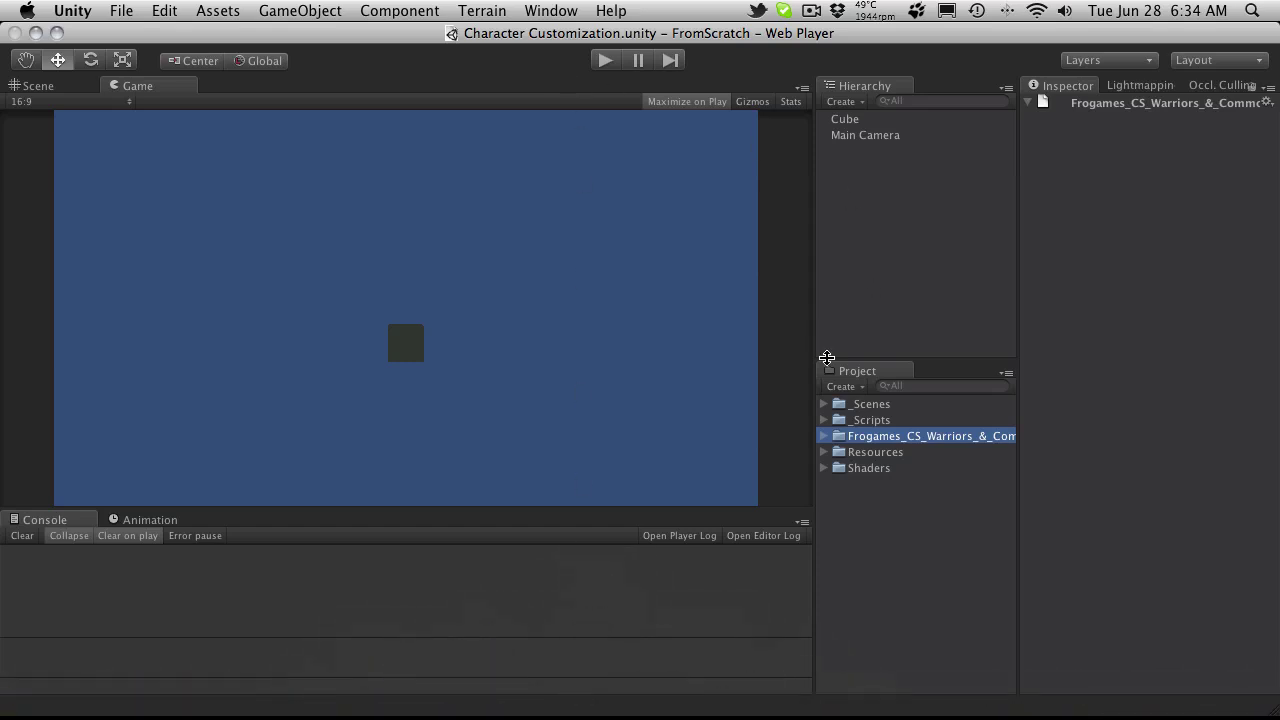
pyautogui.click(824, 404)
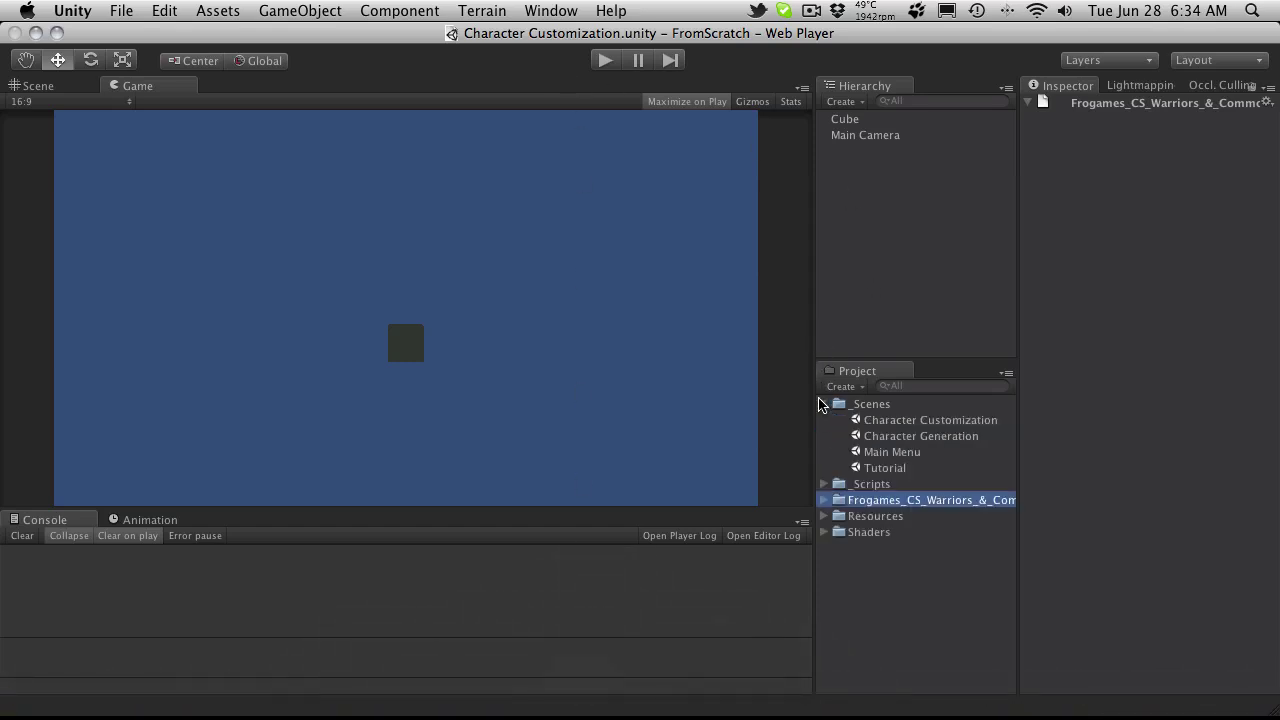
pyautogui.click(968, 424)
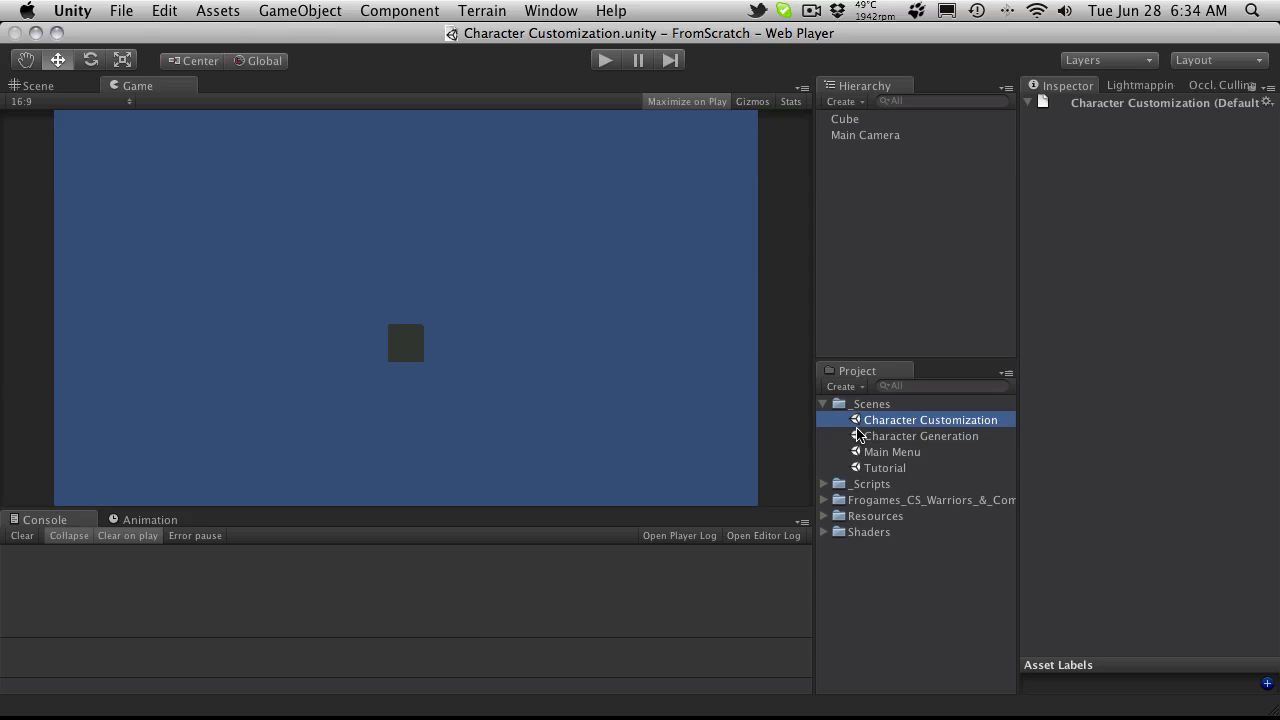
pyautogui.click(824, 404)
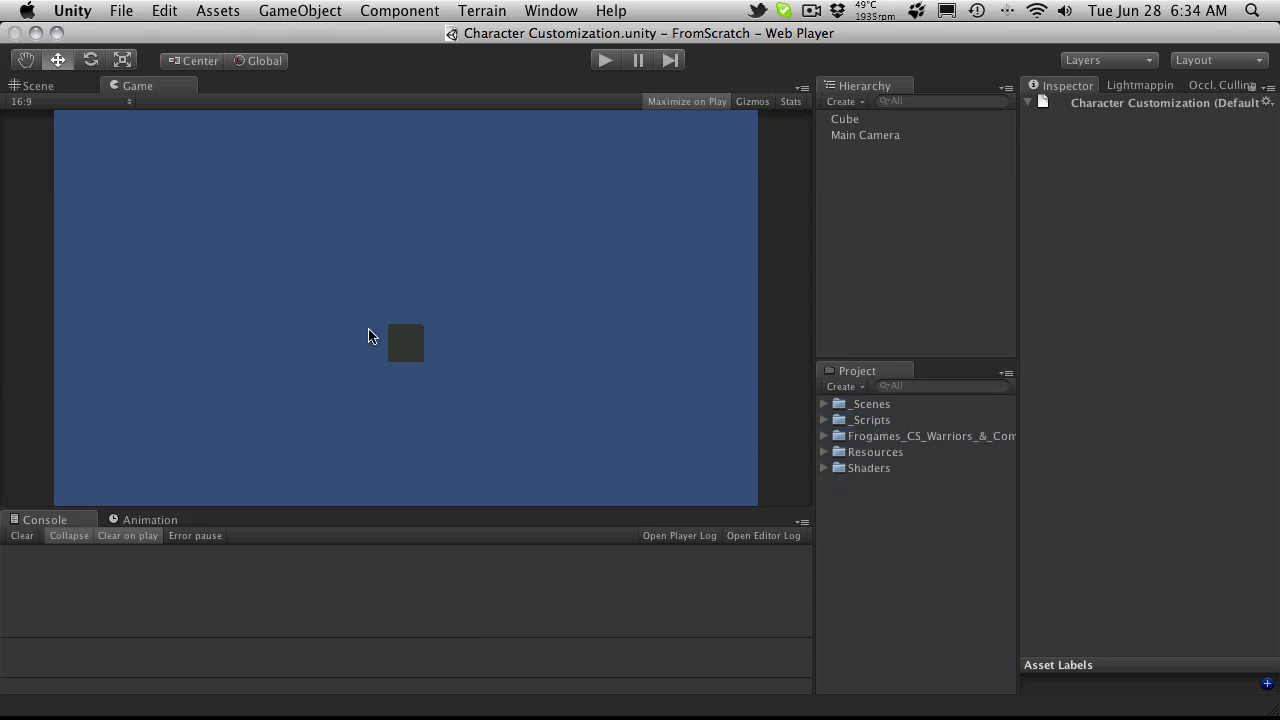
pyautogui.click(38, 86)
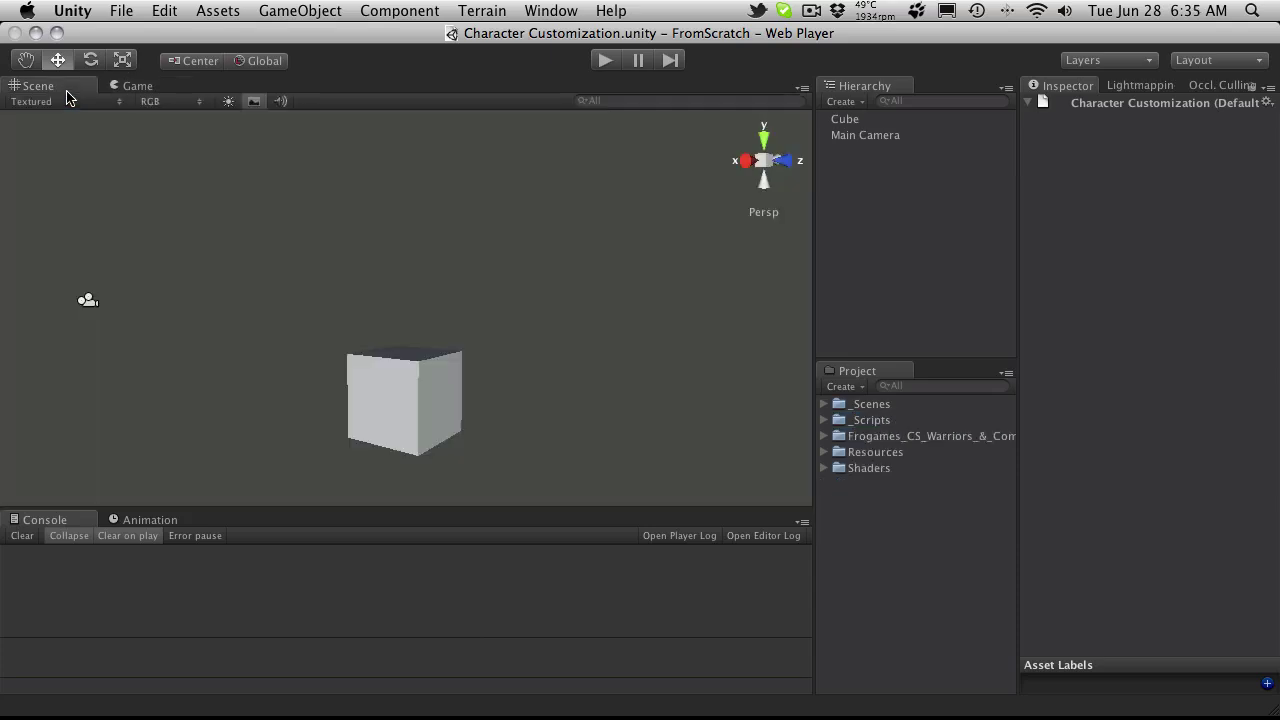
# Scale the Cube into a flat slab, X 15.43702 and Z 7.793755
pyautogui.click(121, 61)
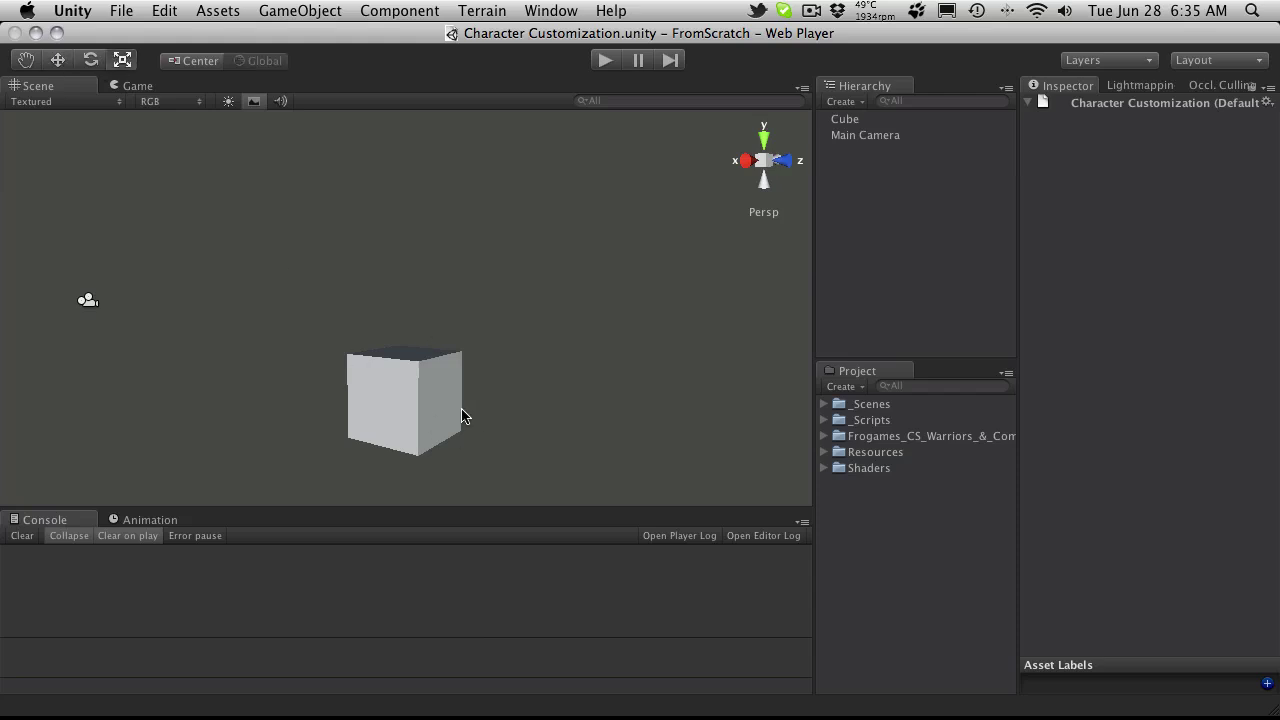
pyautogui.click(864, 120)
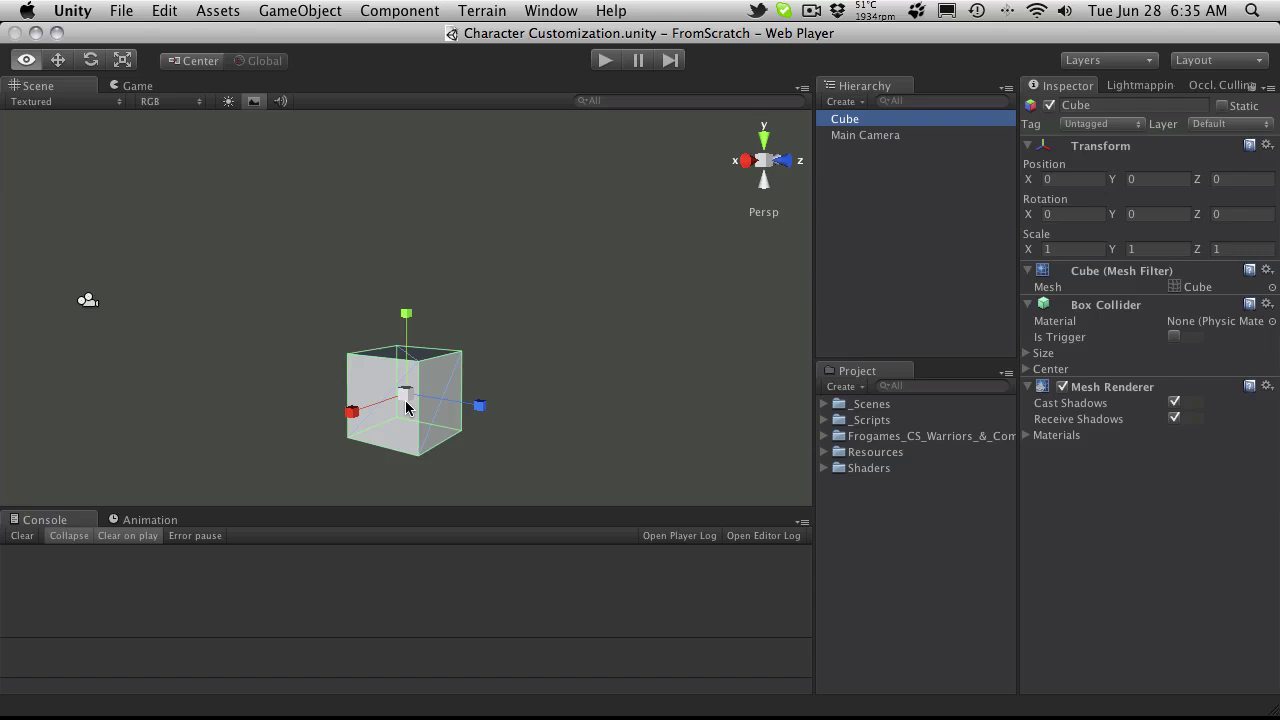
pyautogui.keyDown('alt'); pyautogui.moveTo(410, 395); pyautogui.dragTo(86, 360); pyautogui.keyUp('alt')
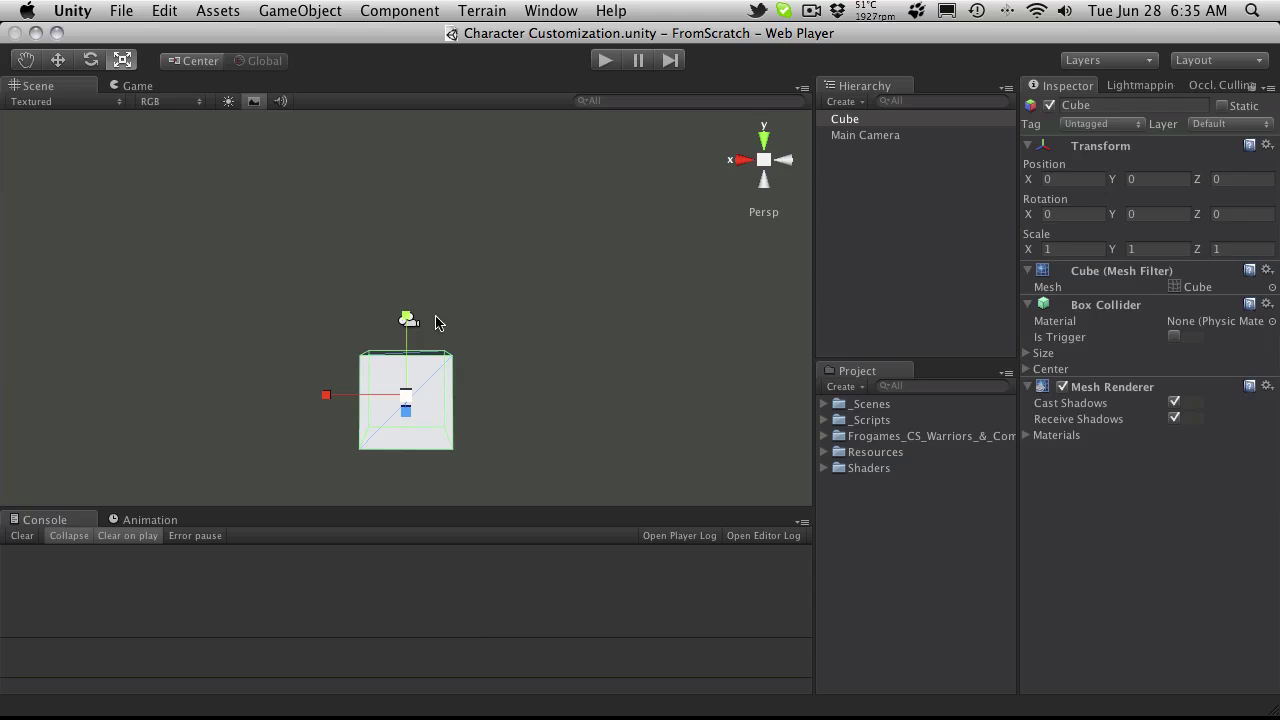
pyautogui.press('alt')
pyautogui.keyDown('alt'); pyautogui.moveTo(327, 337); pyautogui.dragTo(600, 402); pyautogui.keyUp('alt')
pyautogui.moveTo(506, 428); pyautogui.dragTo(803, 646)
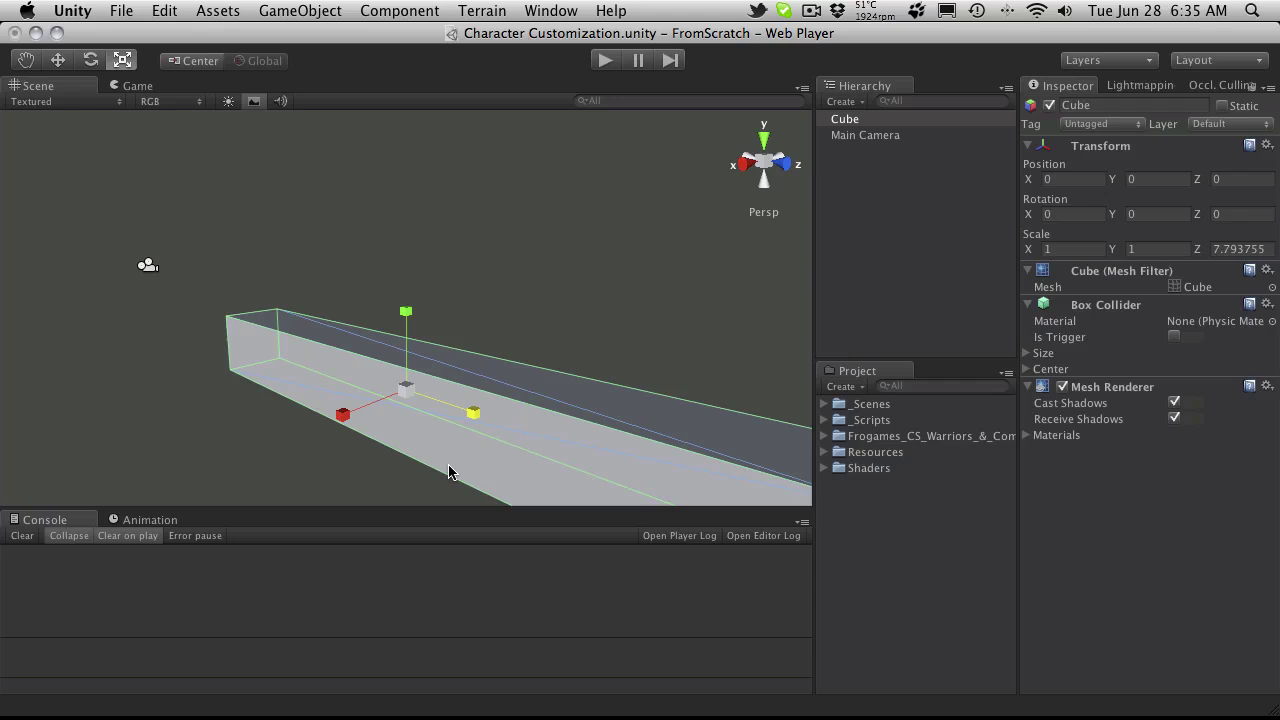
pyautogui.moveTo(343, 414); pyautogui.dragTo(100, 500)
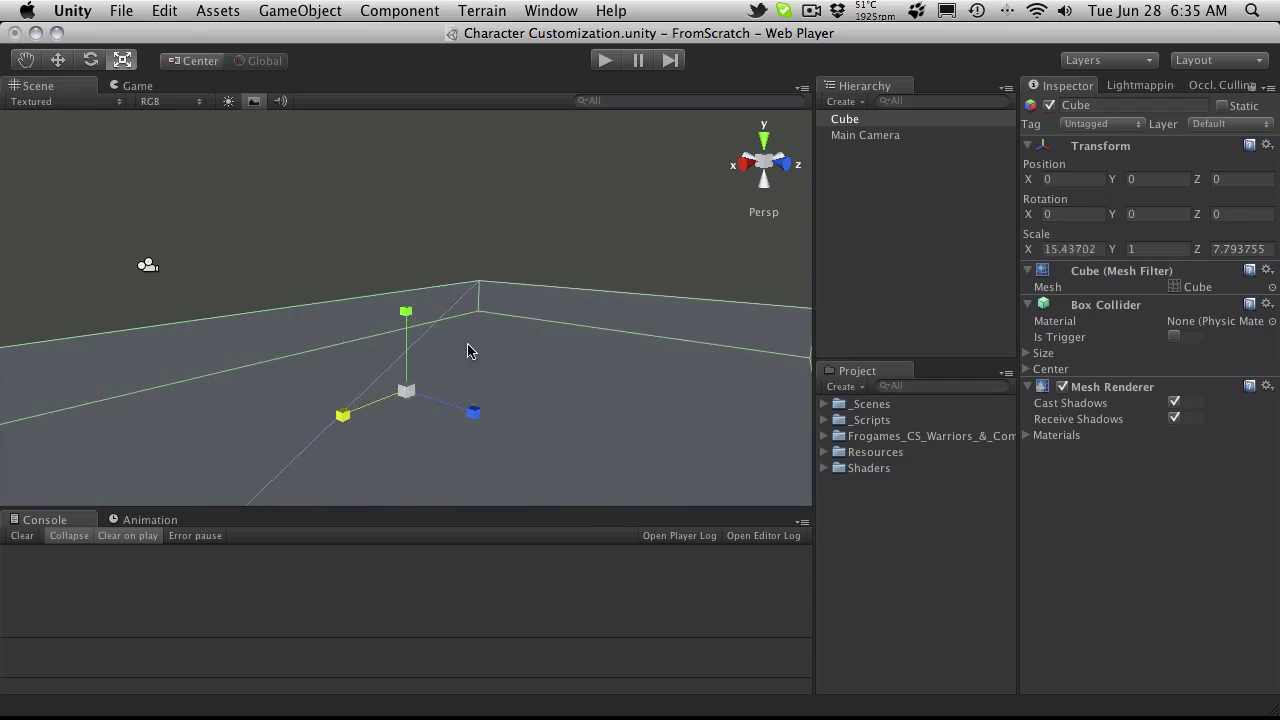
pyautogui.scroll(-5, 491, 349)
pyautogui.keyDown('alt'); pyautogui.moveTo(553, 312); pyautogui.dragTo(368, 268); pyautogui.keyUp('alt')
# Check the slab in the Game view, then add a Directional Light to the scene
pyautogui.click(137, 86)
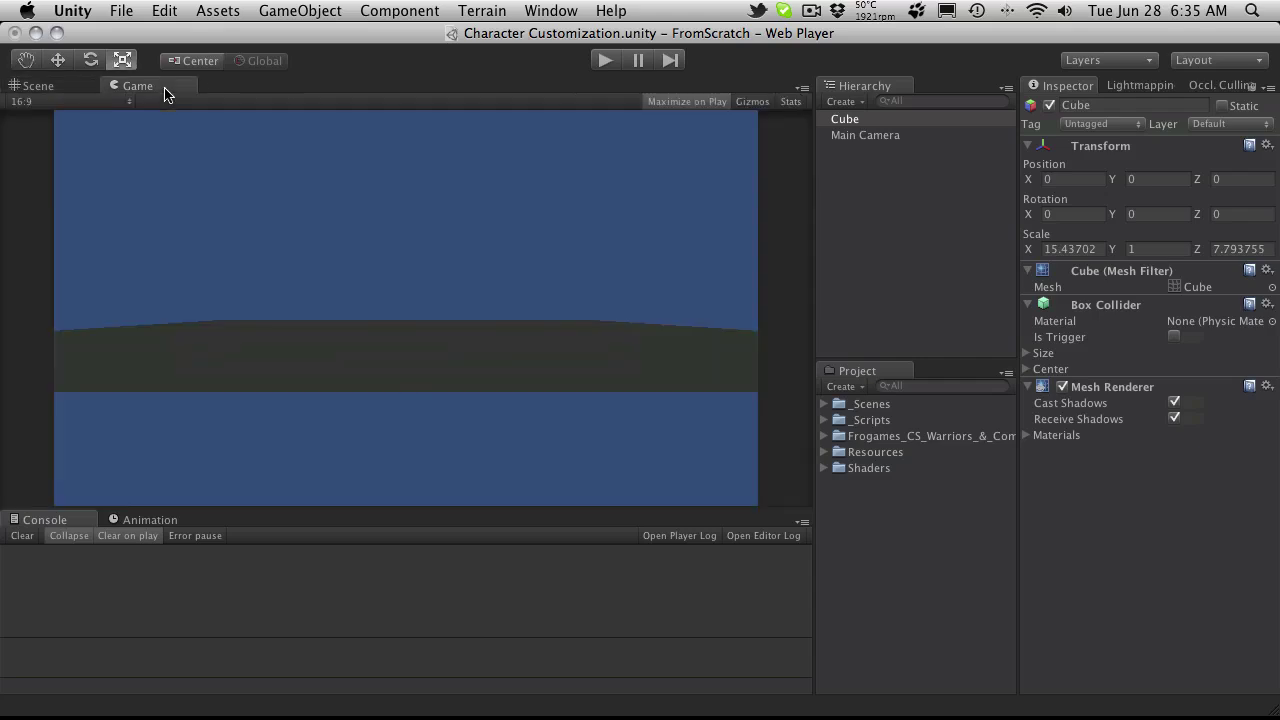
pyautogui.click(66, 88)
pyautogui.click(300, 10)
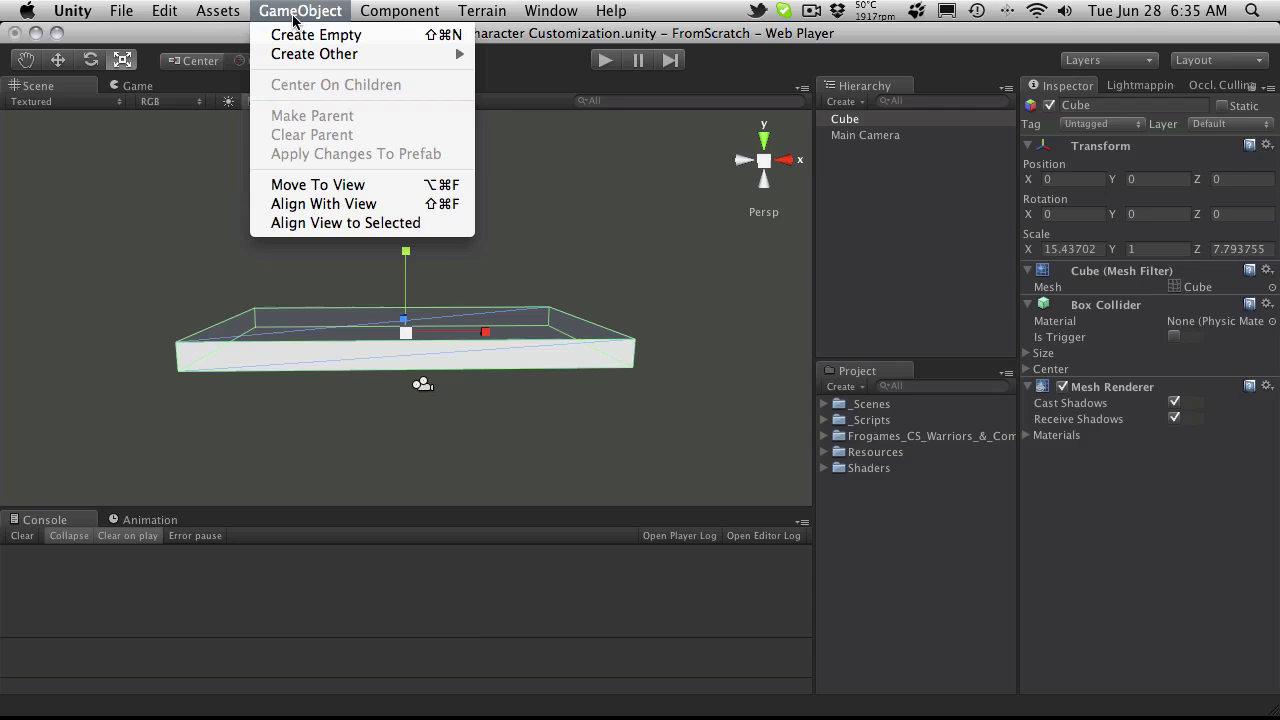
pyautogui.moveTo(360, 54)
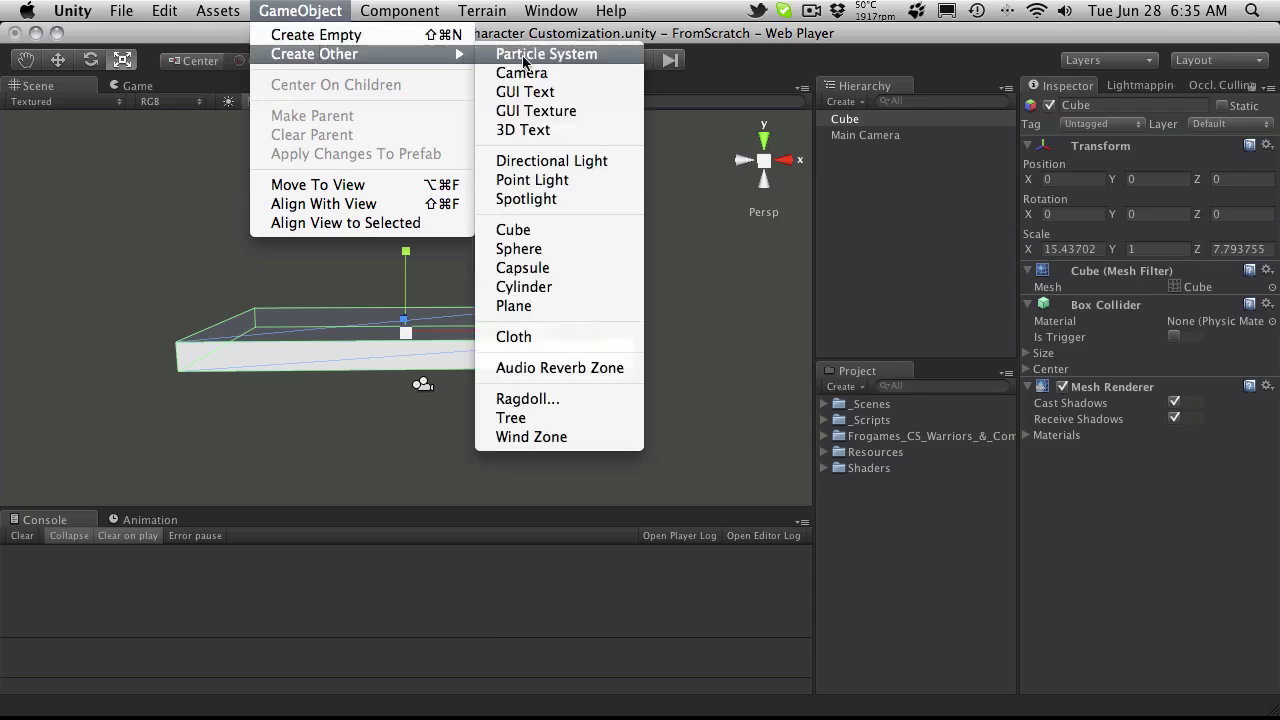
pyautogui.click(553, 162)
# Move the light to Z -18.40687 and rotate it to X 22.31738, Y 45.7608
pyautogui.keyDown('alt'); pyautogui.moveTo(399, 291); pyautogui.dragTo(543, 289); pyautogui.keyUp('alt')
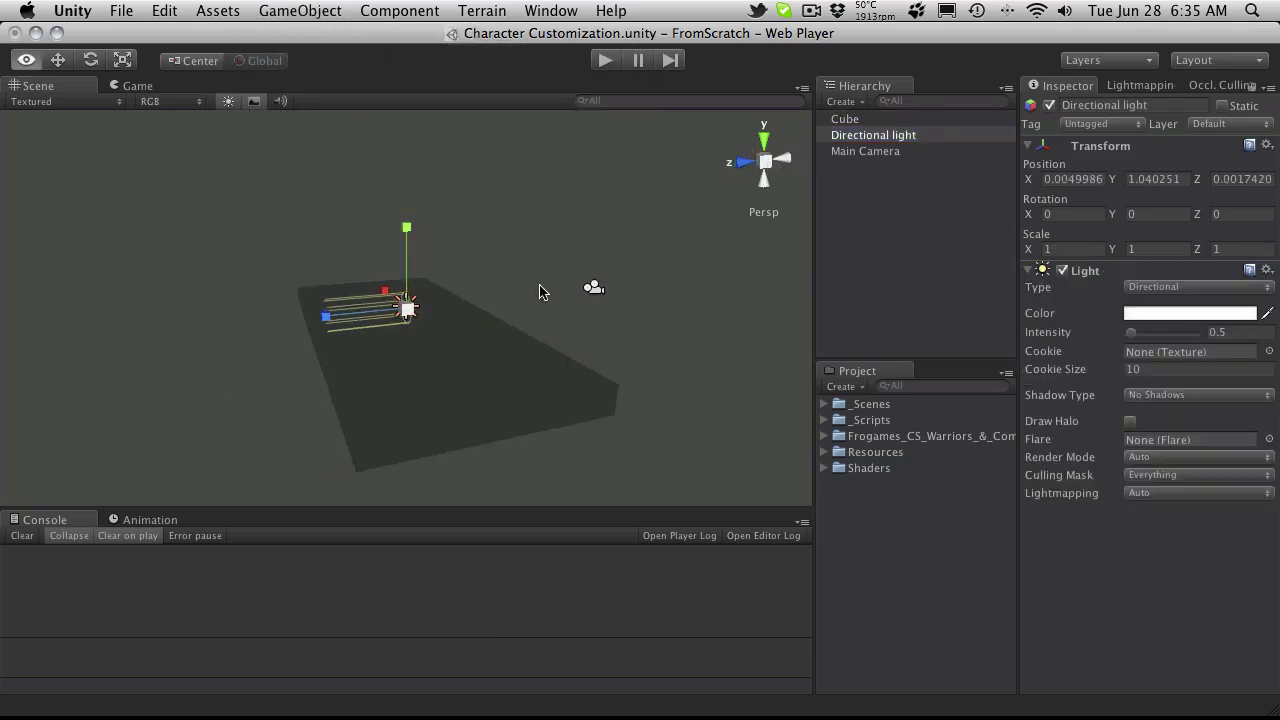
pyautogui.click(58, 62)
pyautogui.moveTo(342, 317); pyautogui.dragTo(716, 347)
pyautogui.scroll(-5, 429, 186)
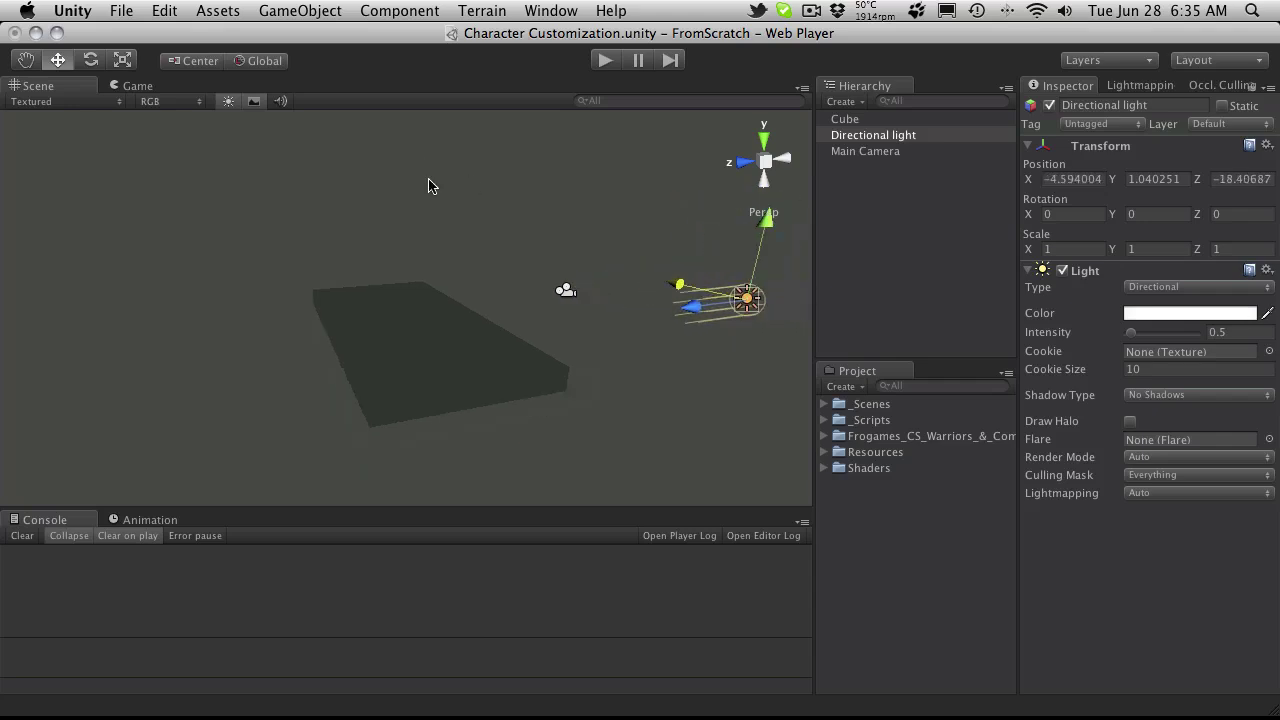
pyautogui.press('e')
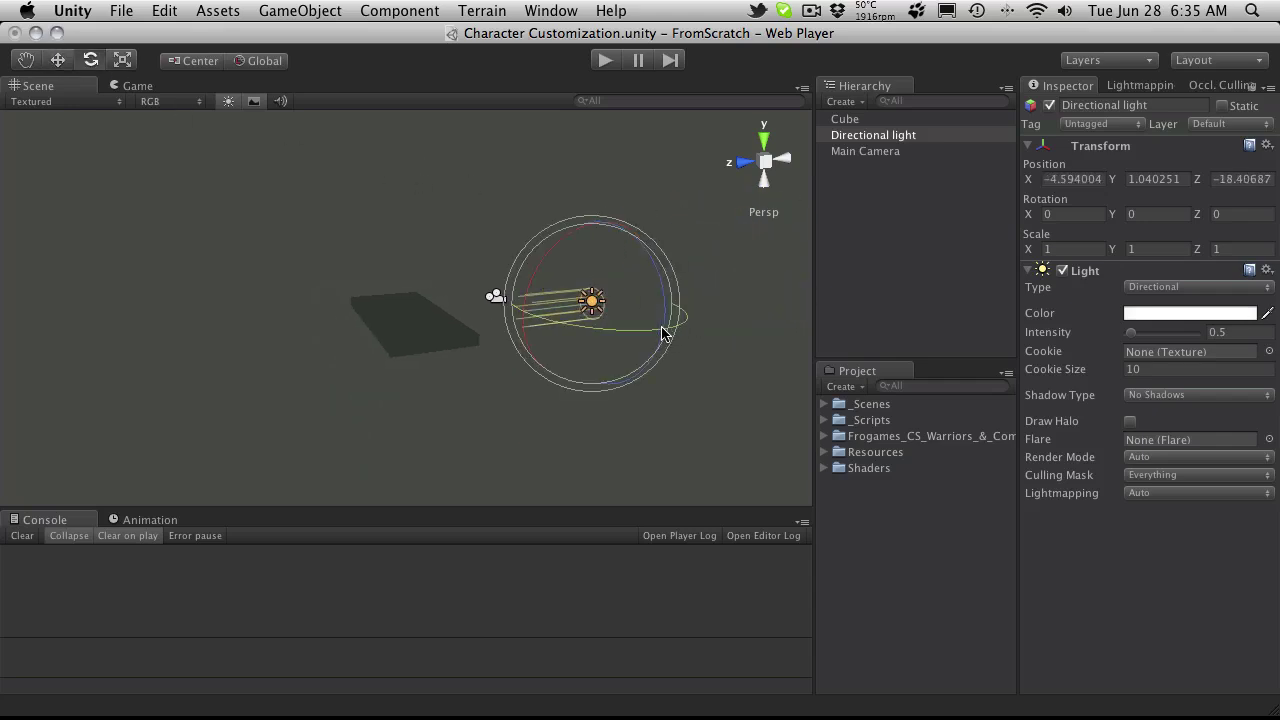
pyautogui.moveTo(666, 334); pyautogui.dragTo(543, 326)
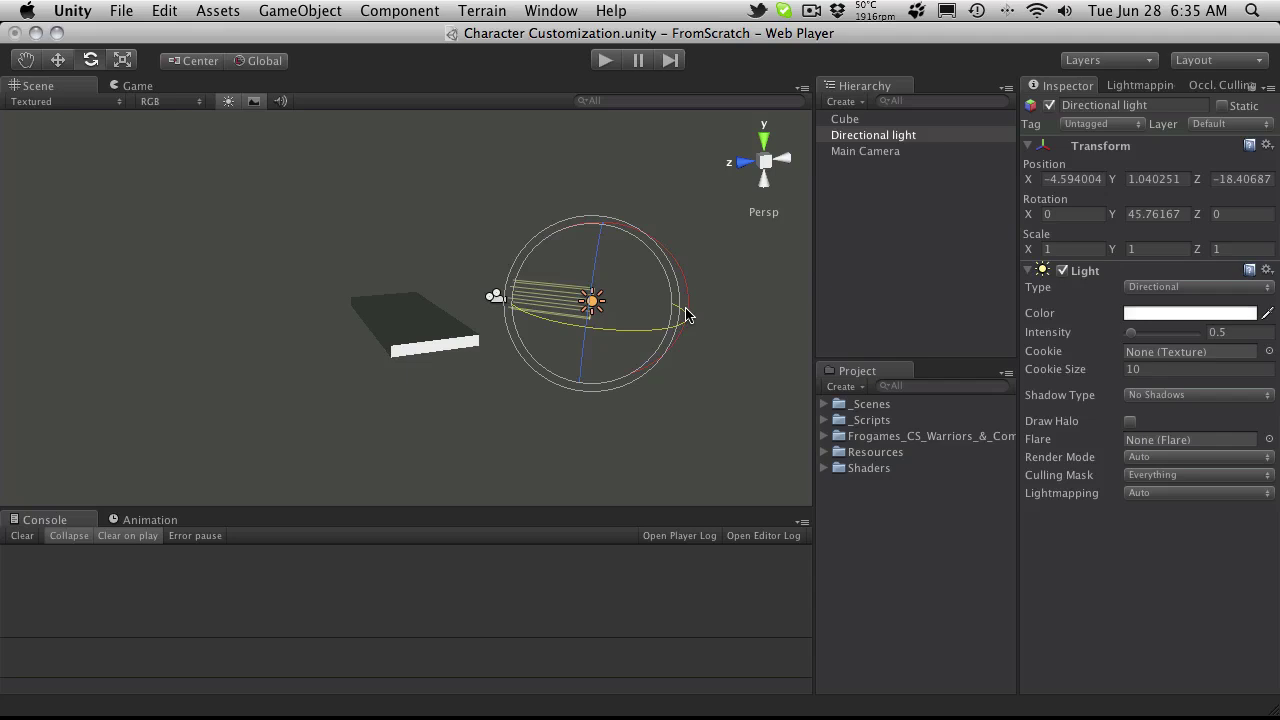
pyautogui.moveTo(686, 315); pyautogui.dragTo(20, 269)
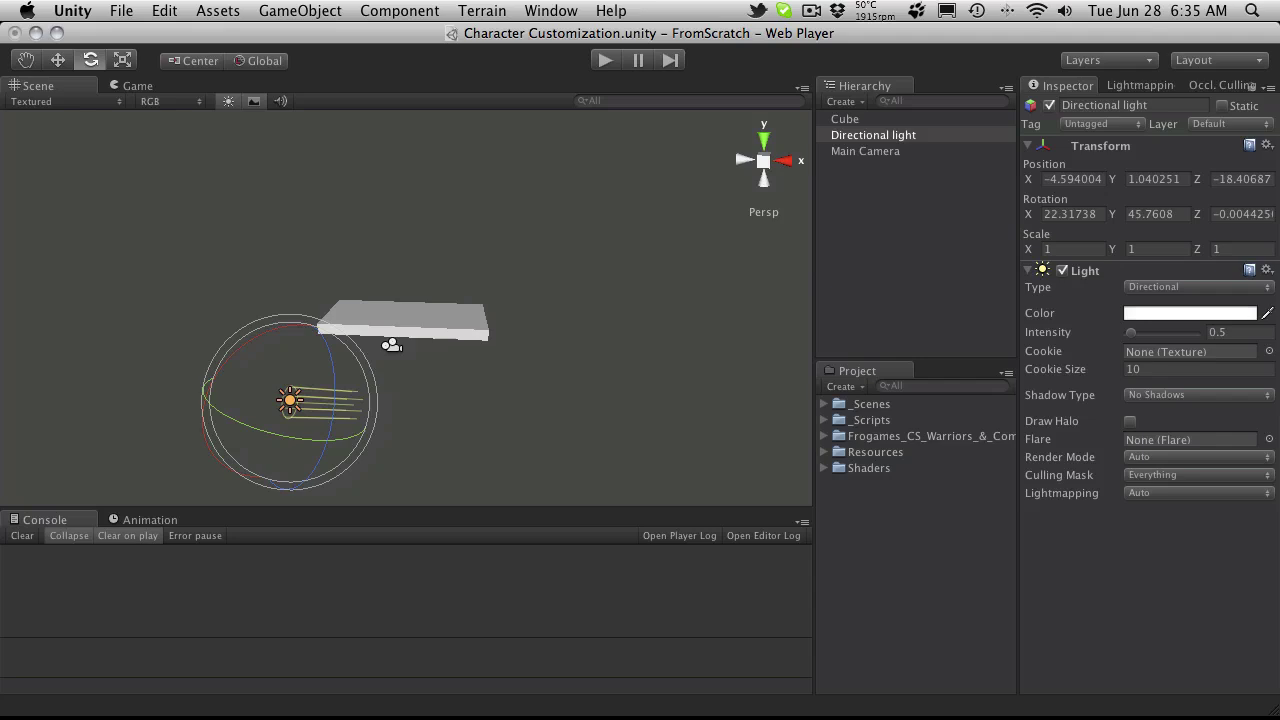
# Test-run the scene, then lower the floor slab toward Y -3.026291
pyautogui.click(604, 61)
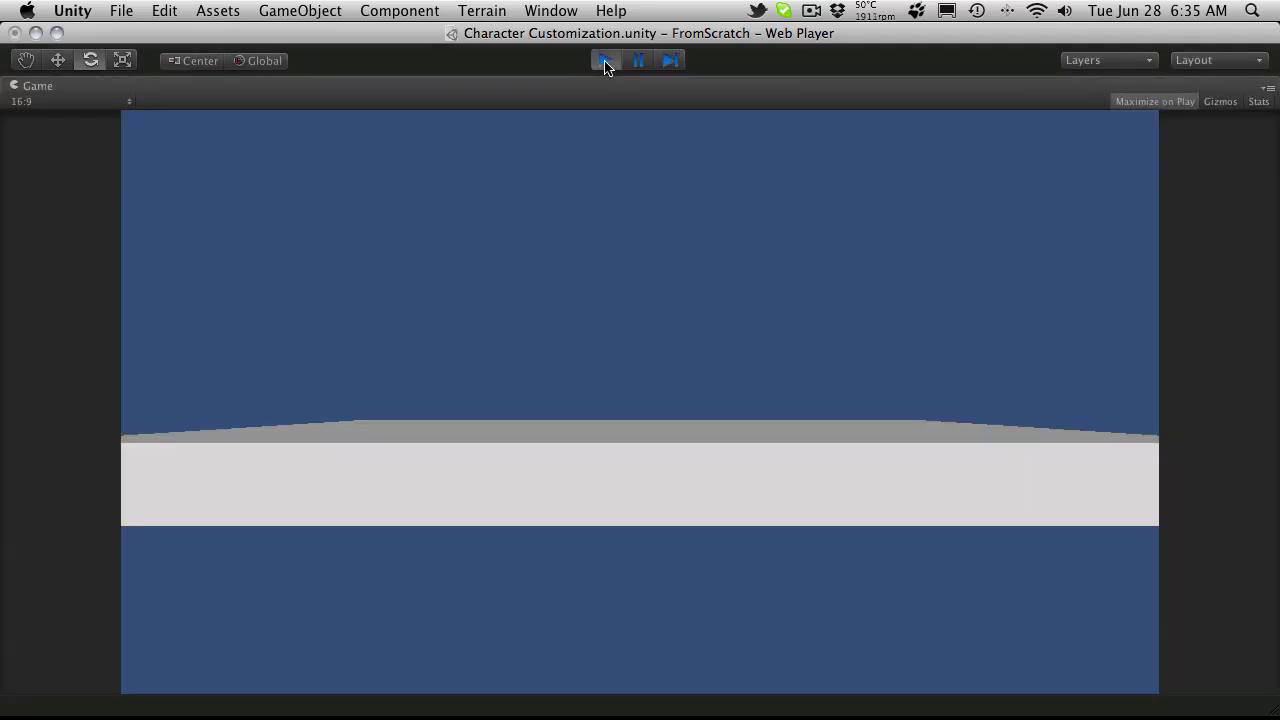
pyautogui.click(604, 61)
pyautogui.click(423, 320)
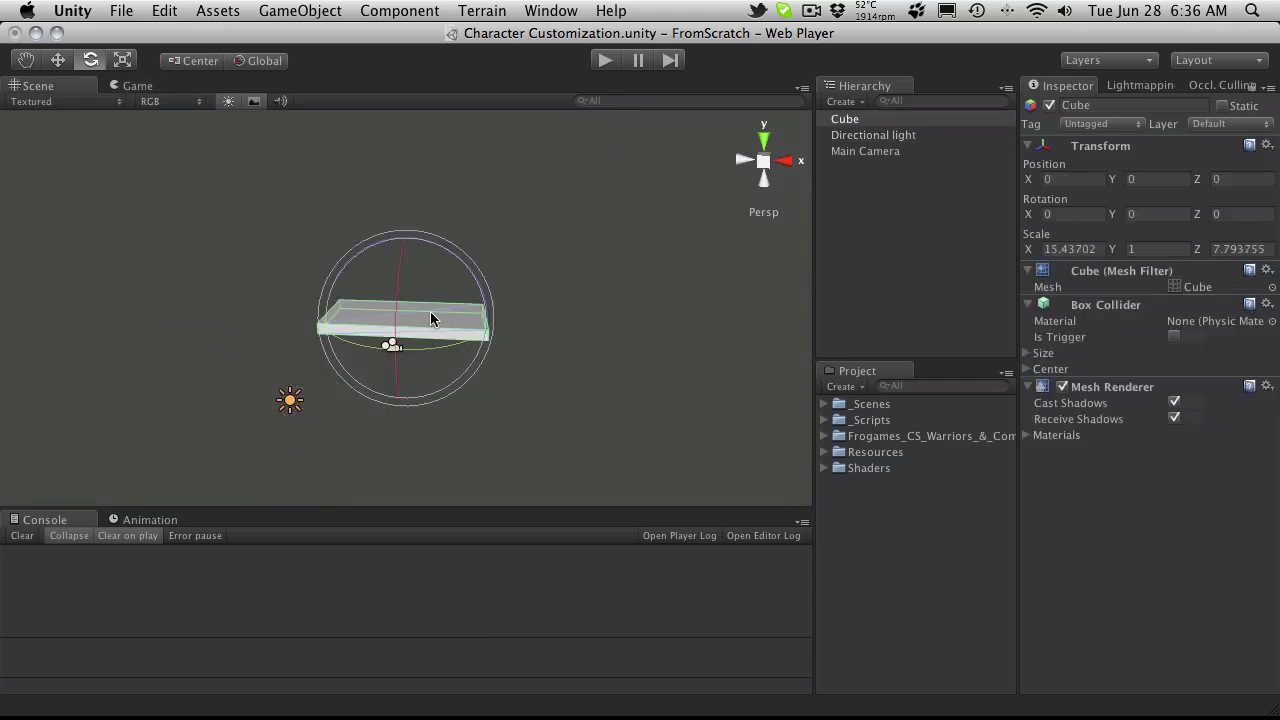
pyautogui.click(57, 59)
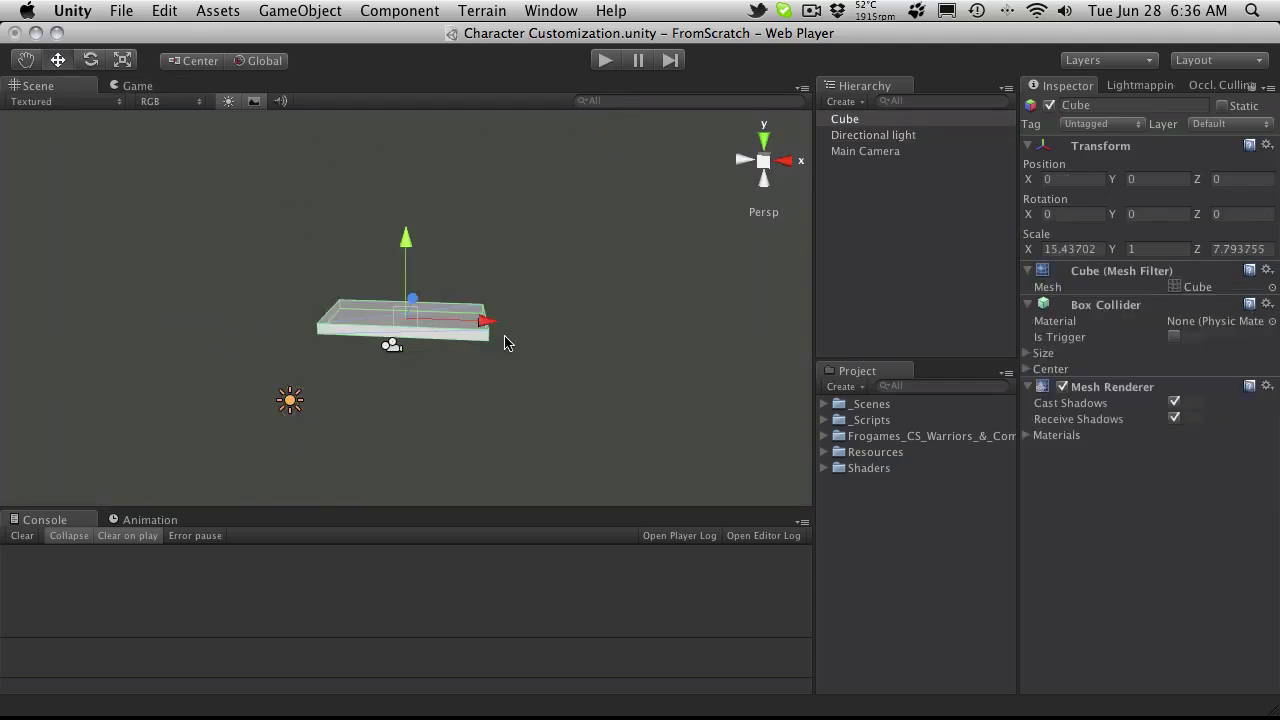
pyautogui.moveTo(404, 250); pyautogui.dragTo(401, 292)
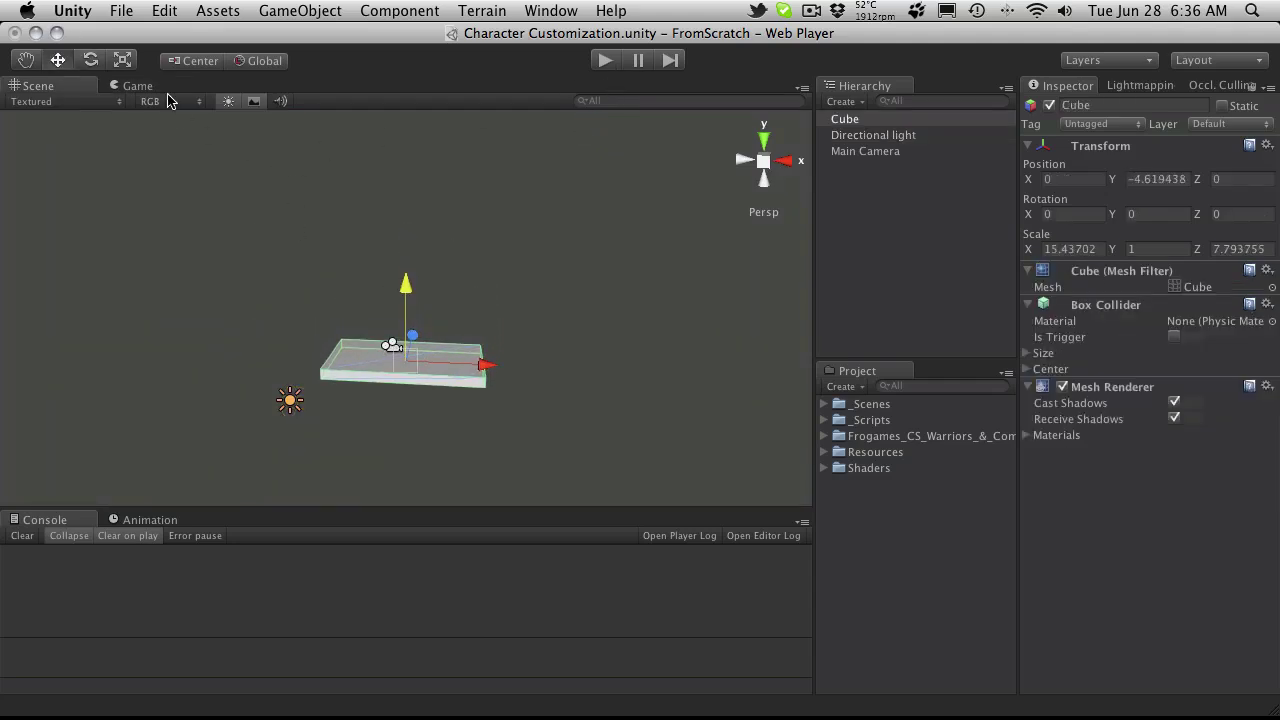
# Dock the Game view beside the Scene view and fine-tune the slab's height
pyautogui.moveTo(140, 87); pyautogui.dragTo(580, 124)
pyautogui.moveTo(542, 238); pyautogui.dragTo(513, 240)
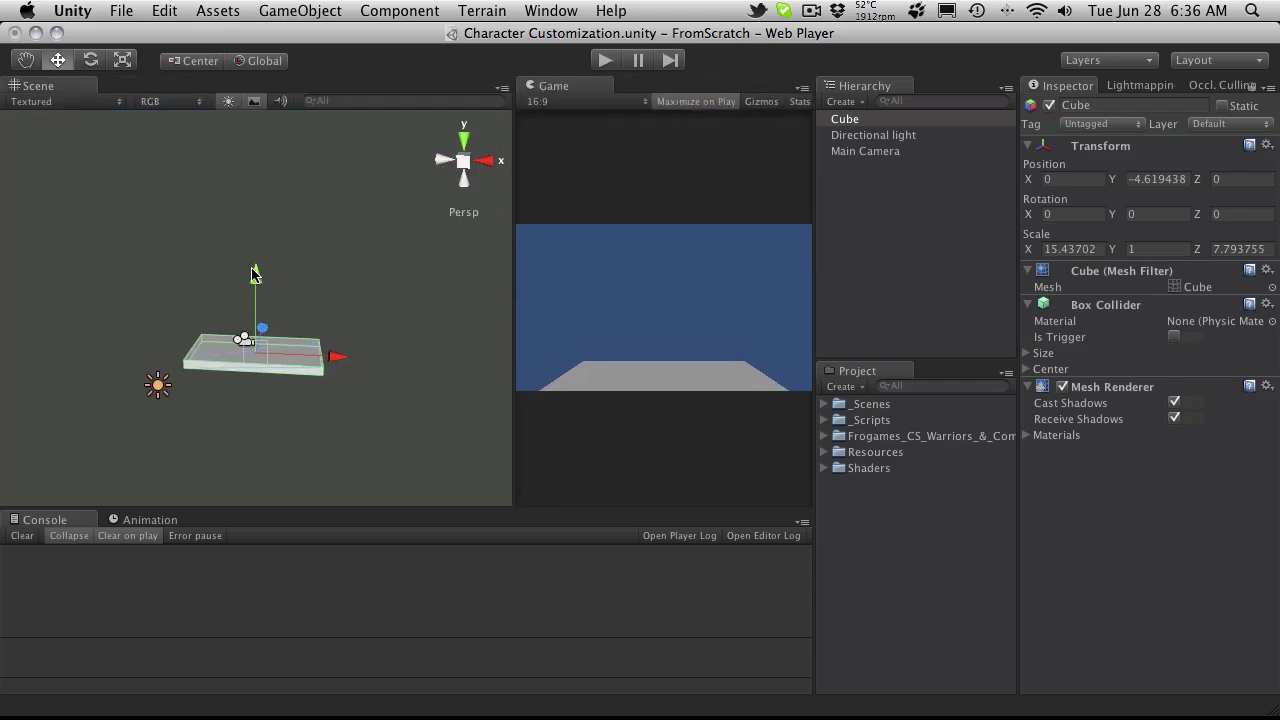
pyautogui.moveTo(256, 280); pyautogui.dragTo(262, 270)
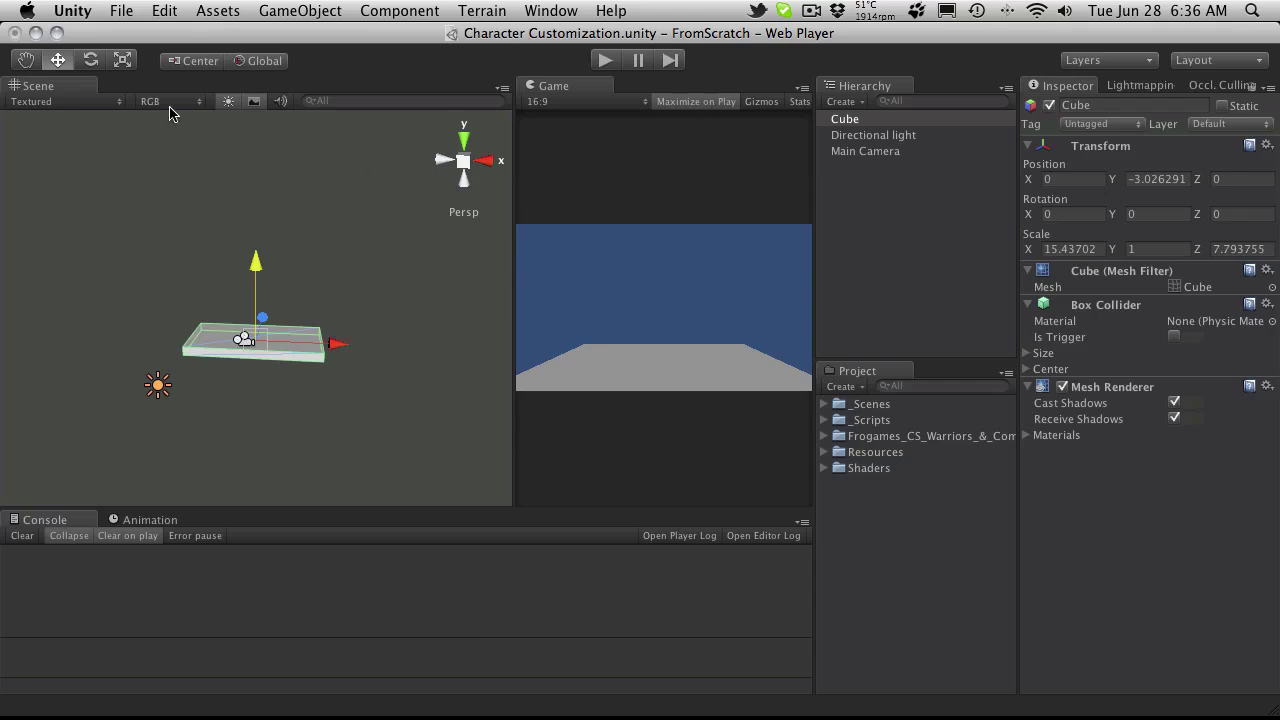
pyautogui.moveTo(550, 88)
pyautogui.mouseDown()
pyautogui.moveTo(220, 90)
pyautogui.moveTo(630, 92)
pyautogui.moveTo(533, 103)
pyautogui.mouseUp()
# Drag the muscular_character model from the warriors characters folder onto the floor slab
pyautogui.click(876, 519)
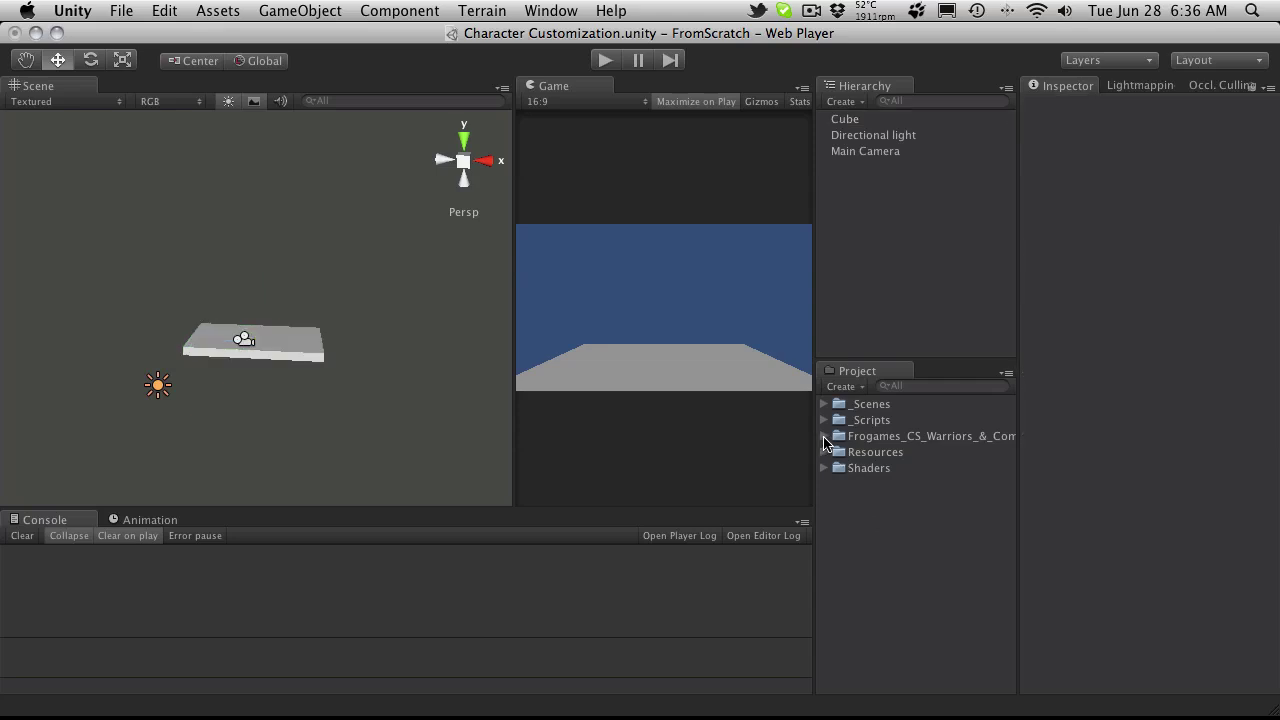
pyautogui.click(824, 437)
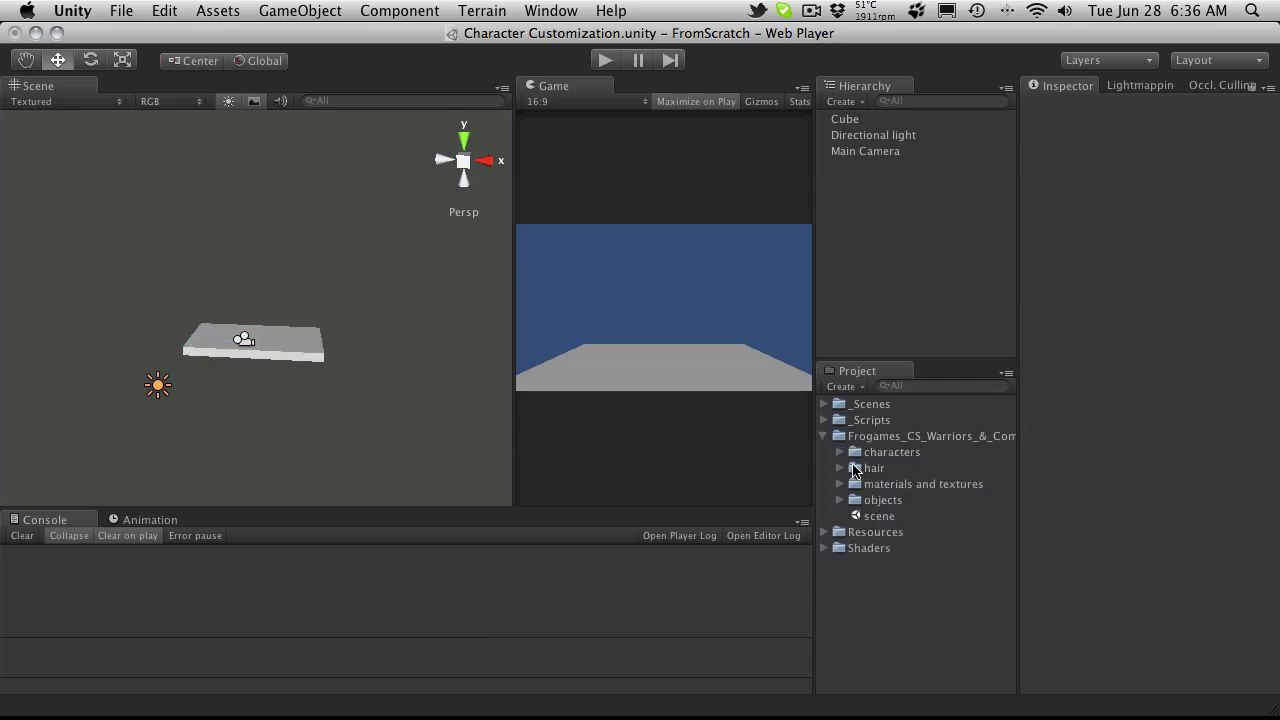
pyautogui.click(840, 455)
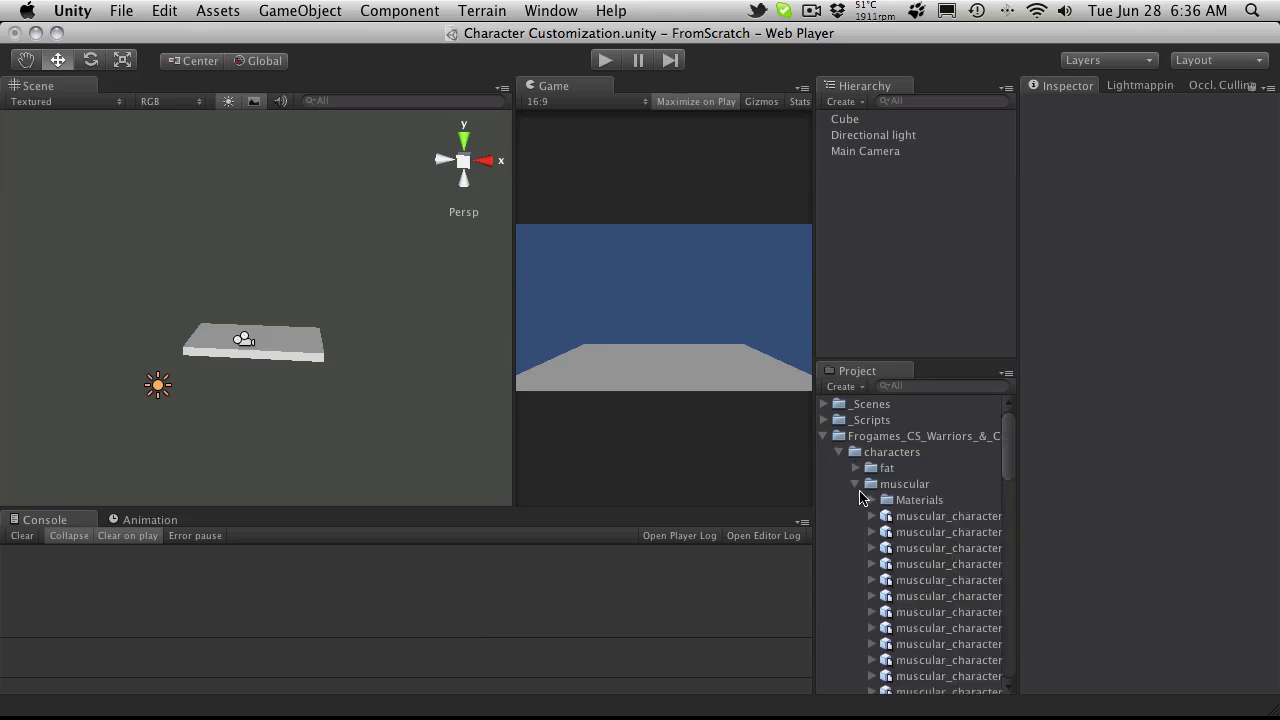
pyautogui.click(898, 516)
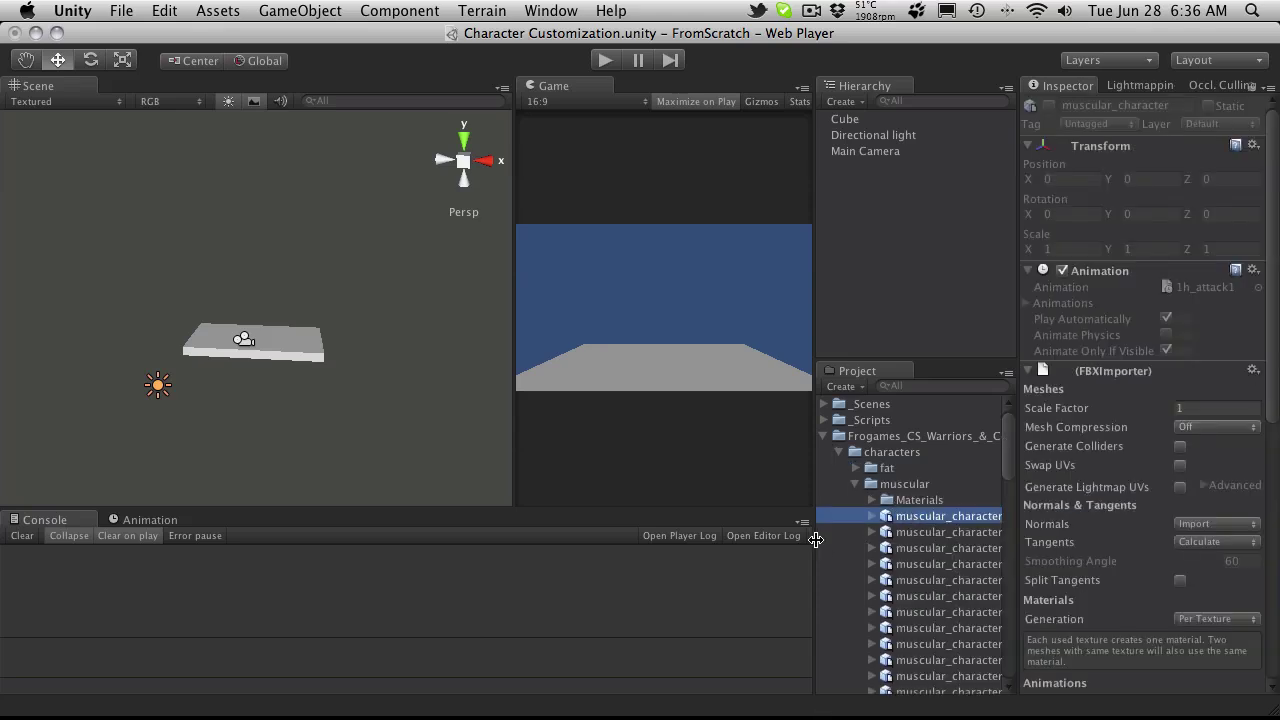
pyautogui.moveTo(812, 543)
pyautogui.mouseDown()
pyautogui.moveTo(697, 535)
pyautogui.moveTo(816, 548)
pyautogui.mouseUp()
pyautogui.moveTo(895, 518); pyautogui.dragTo(251, 350)
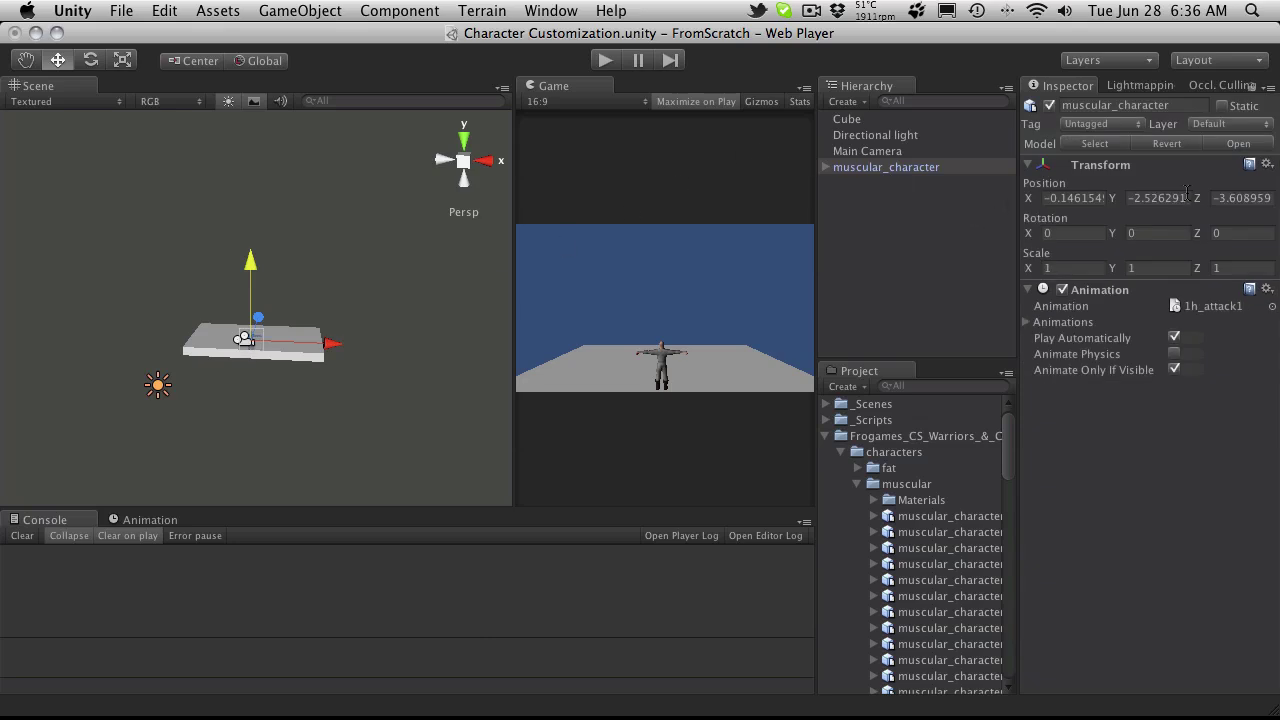
# Reset the character's position, lower it onto the platform, and set Rotation Y to 180
pyautogui.click(1071, 197)
pyautogui.click(1266, 163)
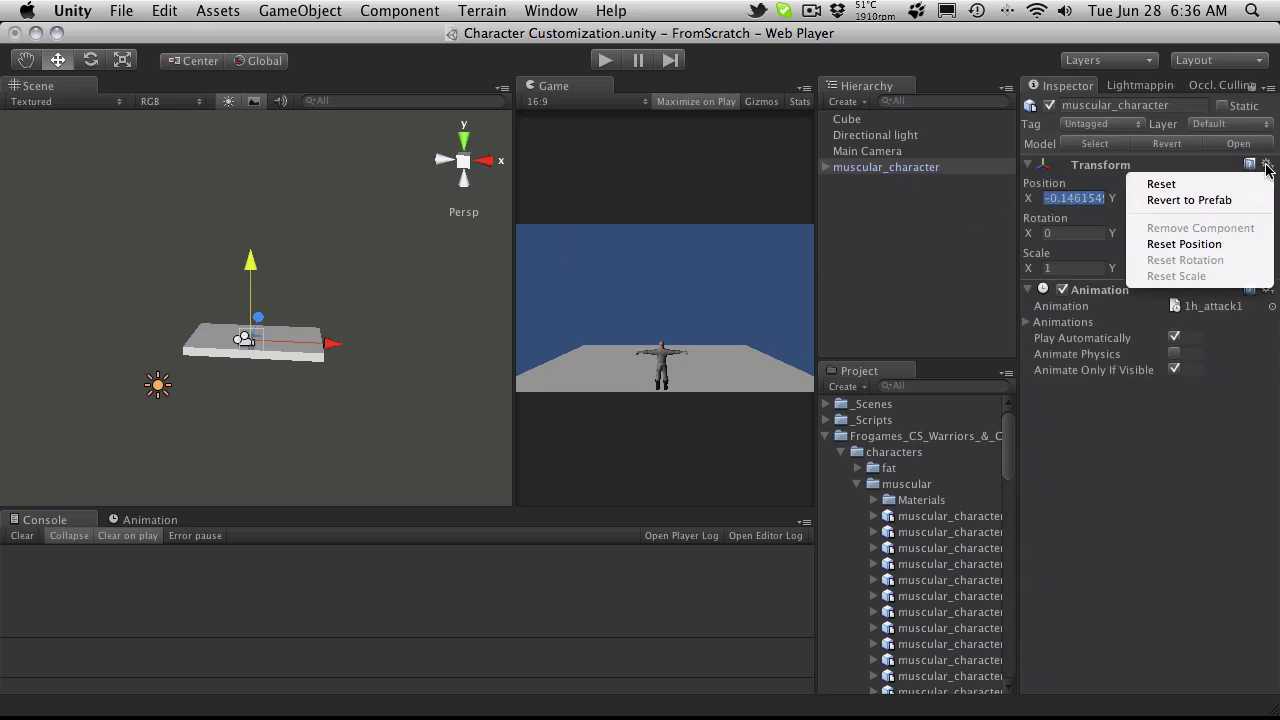
pyautogui.click(1234, 246)
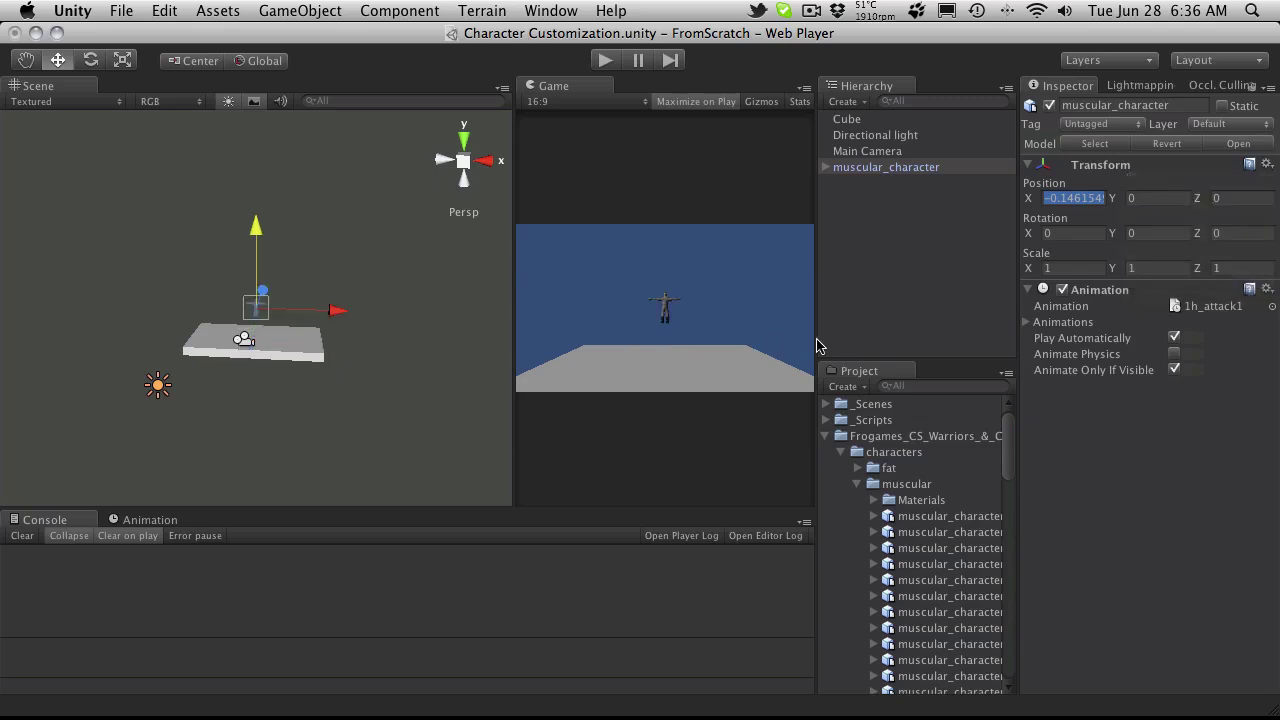
pyautogui.keyDown('alt'); pyautogui.moveTo(192, 337); pyautogui.dragTo(679, 343); pyautogui.keyUp('alt')
pyautogui.moveTo(258, 230); pyautogui.dragTo(255, 262)
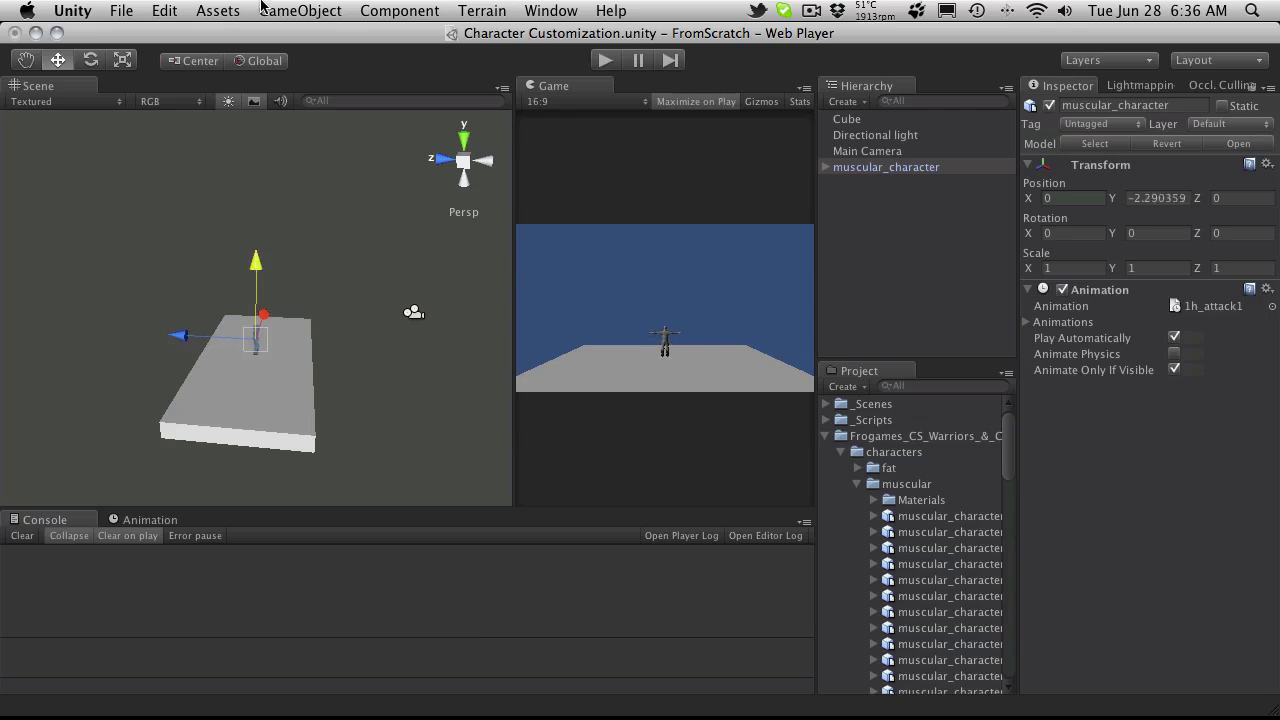
pyautogui.click(93, 60)
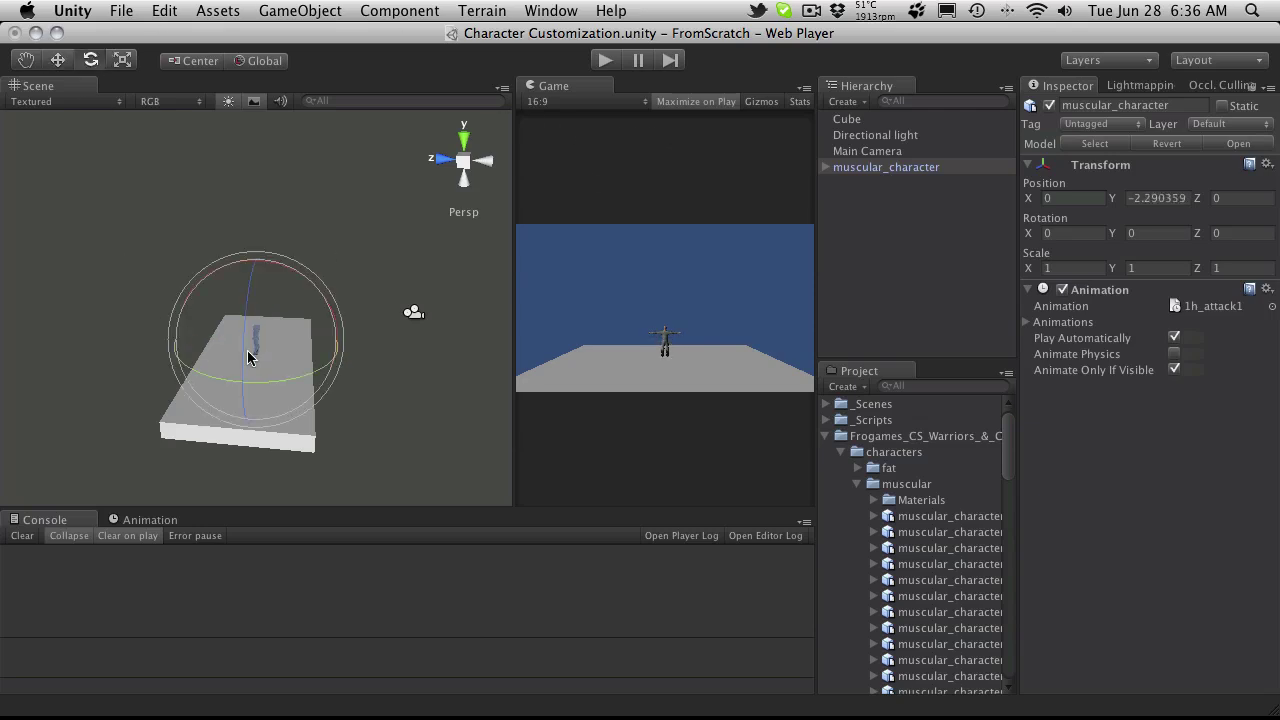
pyautogui.click(1158, 233)
pyautogui.write('180')
pyautogui.click(58, 60)
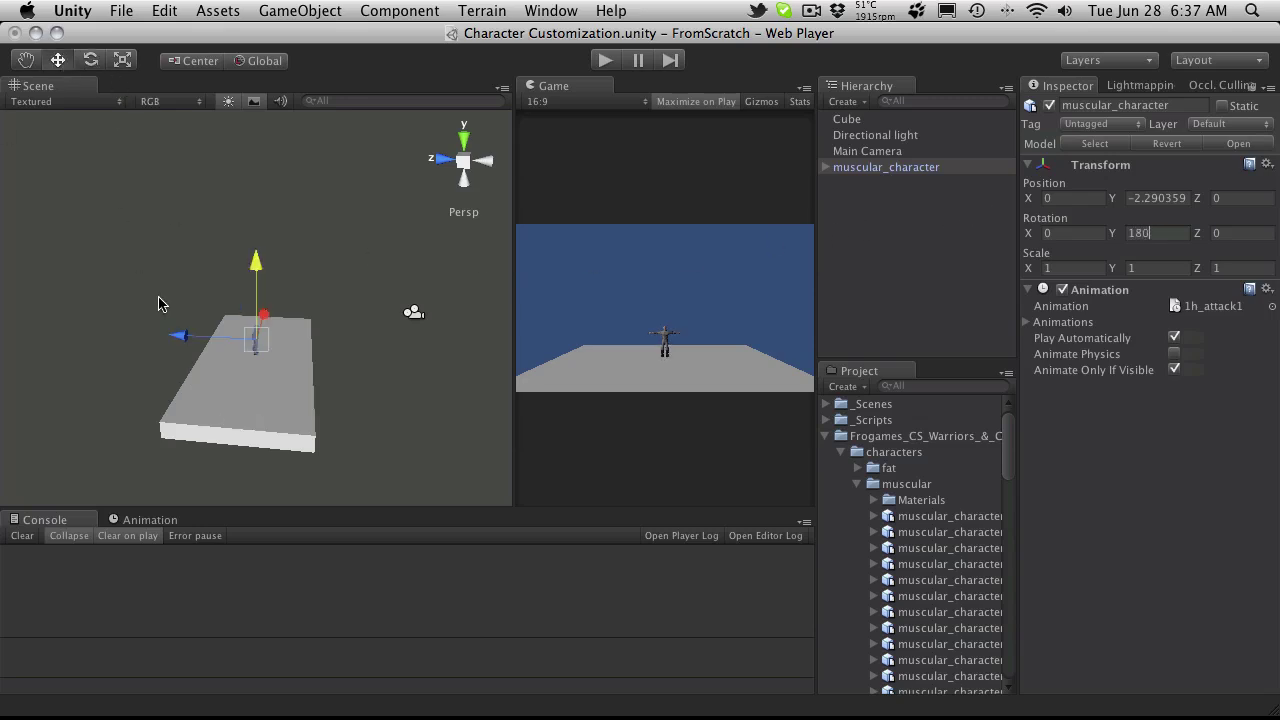
pyautogui.moveTo(168, 333); pyautogui.dragTo(218, 338)
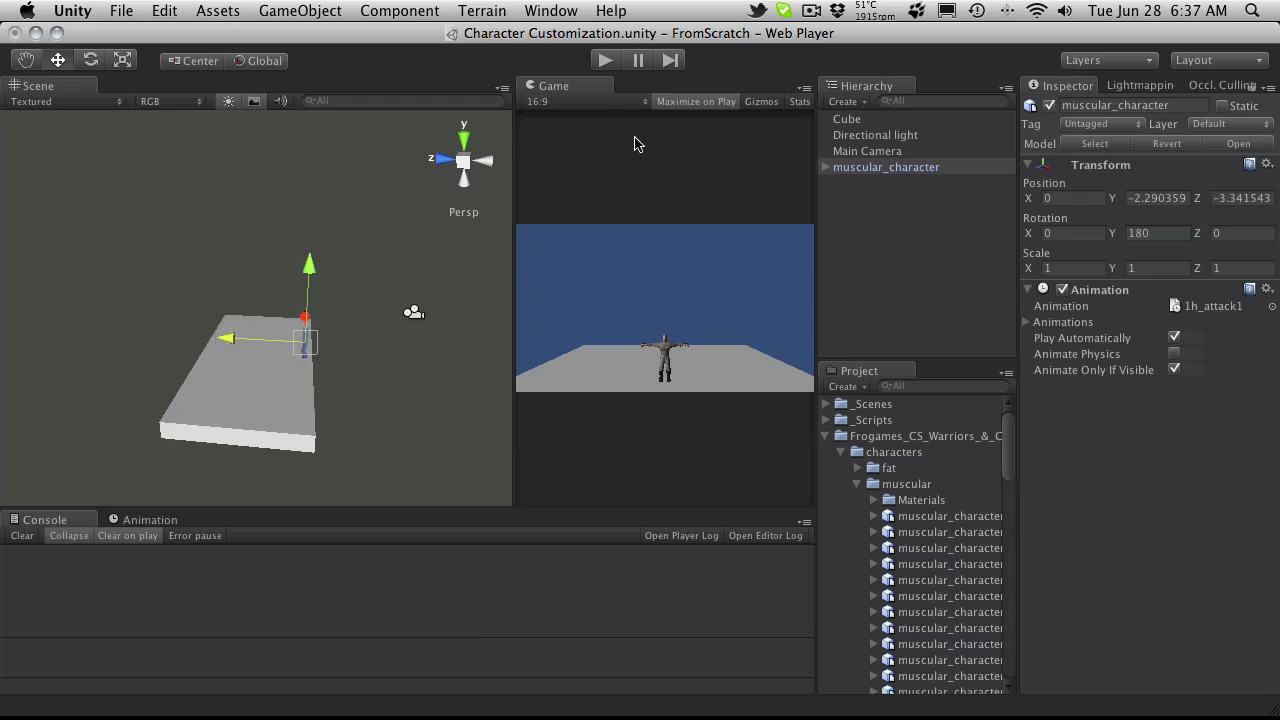
# Reposition the Cube platform, bring the character to Z -7.124919, and enlarge the Game view
pyautogui.click(860, 119)
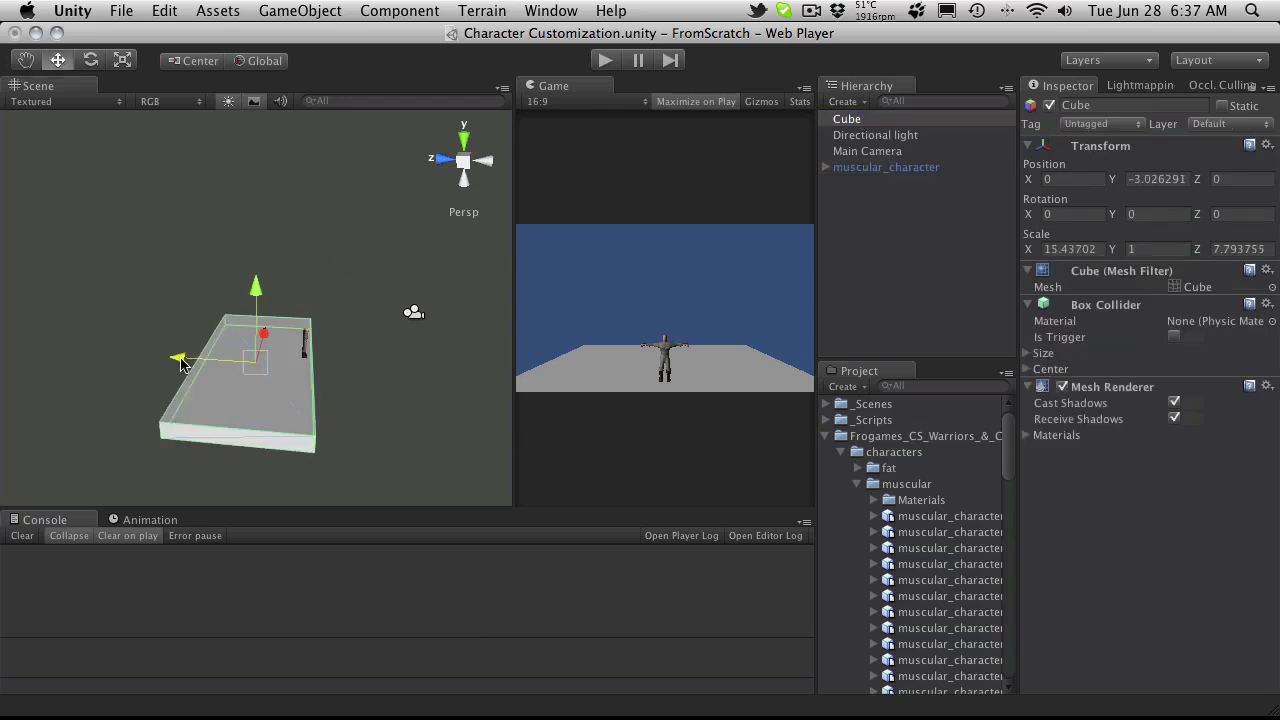
pyautogui.moveTo(183, 358); pyautogui.dragTo(232, 366)
pyautogui.moveTo(316, 292); pyautogui.dragTo(311, 236)
pyautogui.click(846, 168)
pyautogui.moveTo(218, 298); pyautogui.dragTo(287, 316)
pyautogui.keyDown('alt'); pyautogui.moveTo(390, 320); pyautogui.dragTo(320, 470); pyautogui.keyUp('alt')
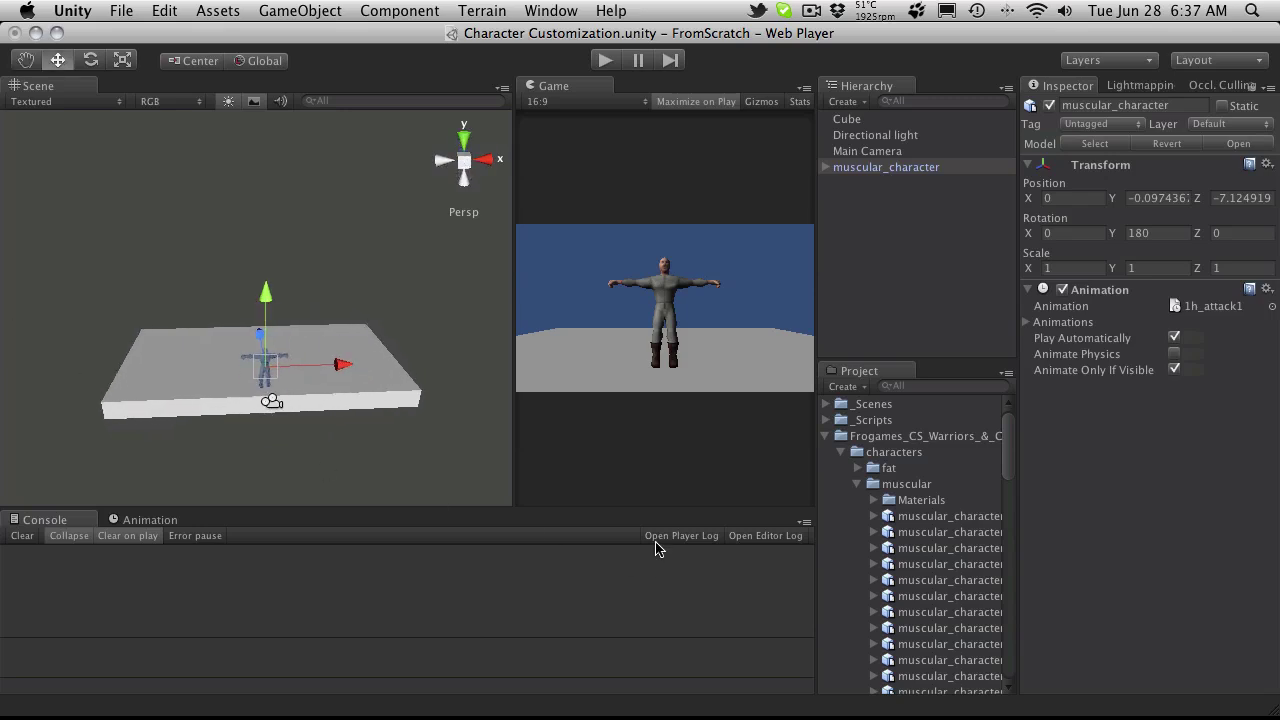
pyautogui.moveTo(575, 87); pyautogui.dragTo(163, 110)
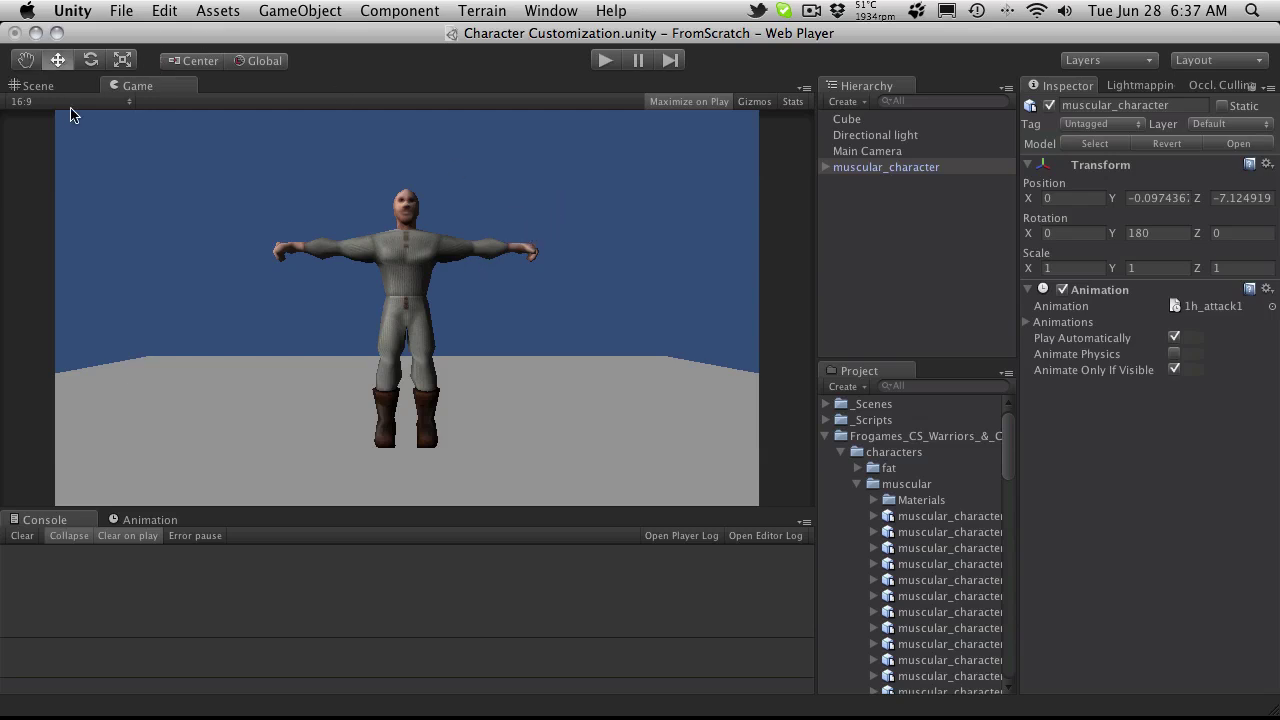
# Play and stop the game to watch the character's 1h_attack1 animation
pyautogui.click(604, 60)
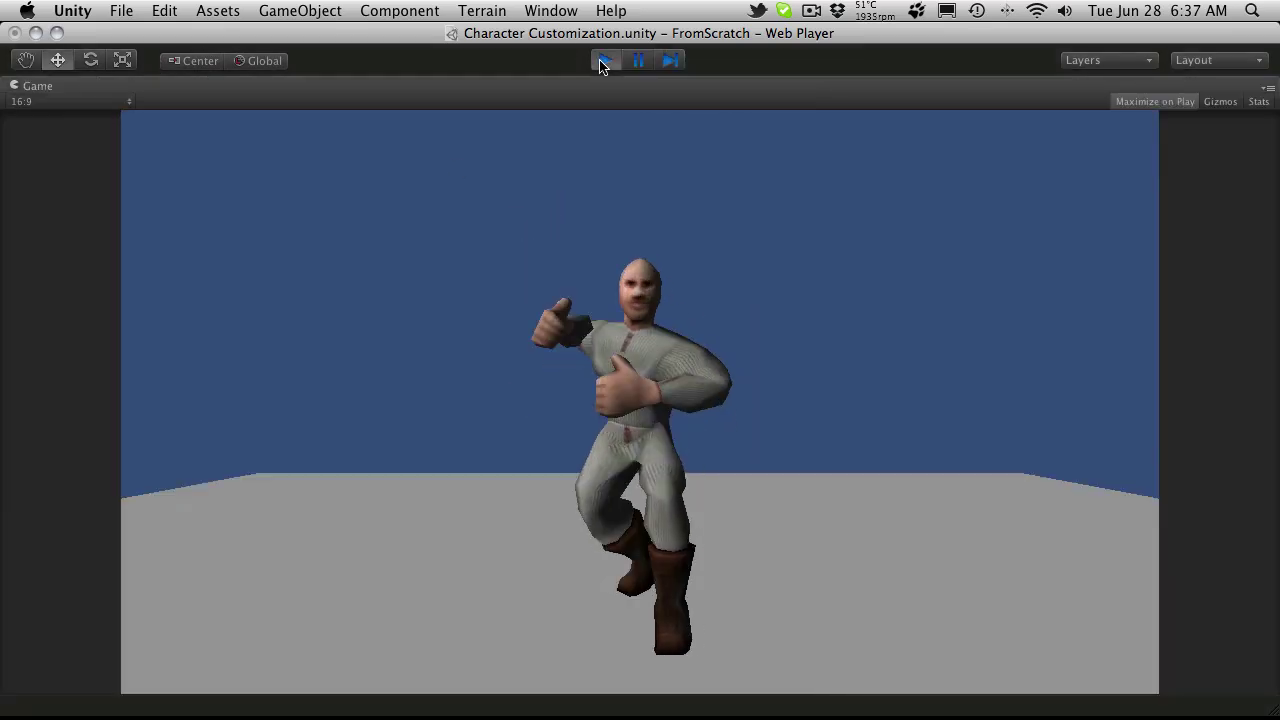
pyautogui.click(603, 61)
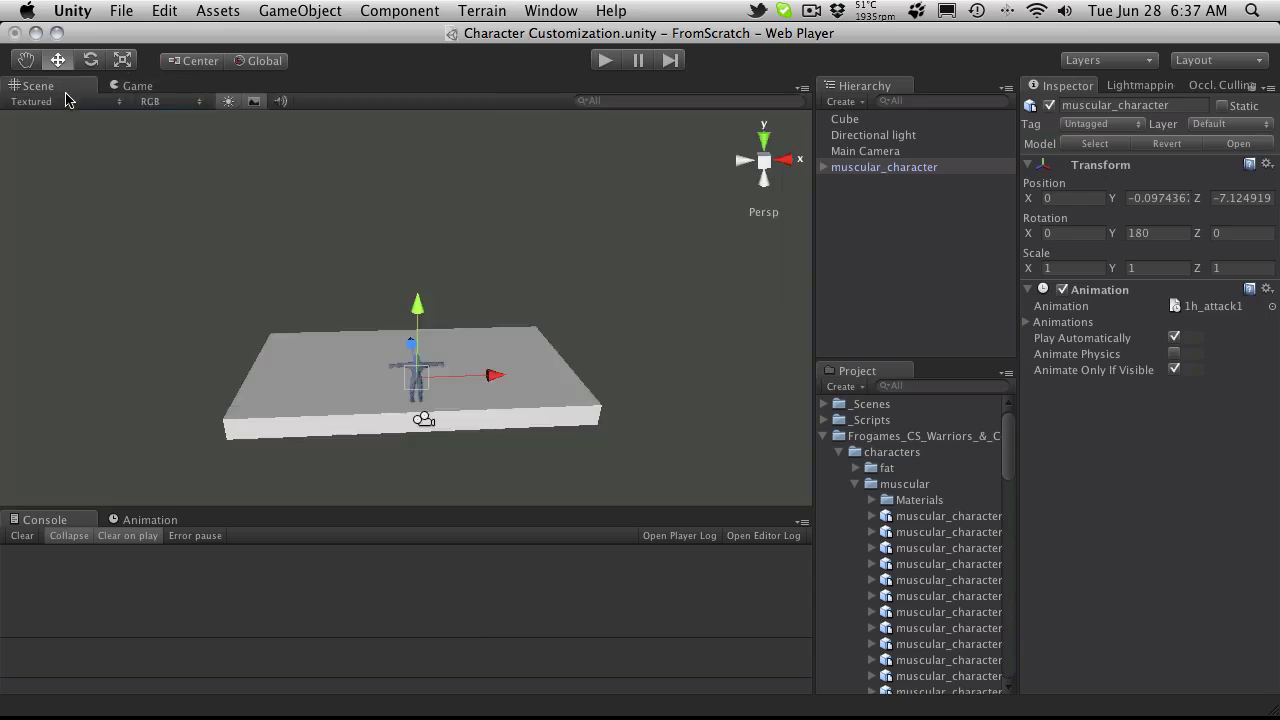
pyautogui.scroll(2, 517, 365)
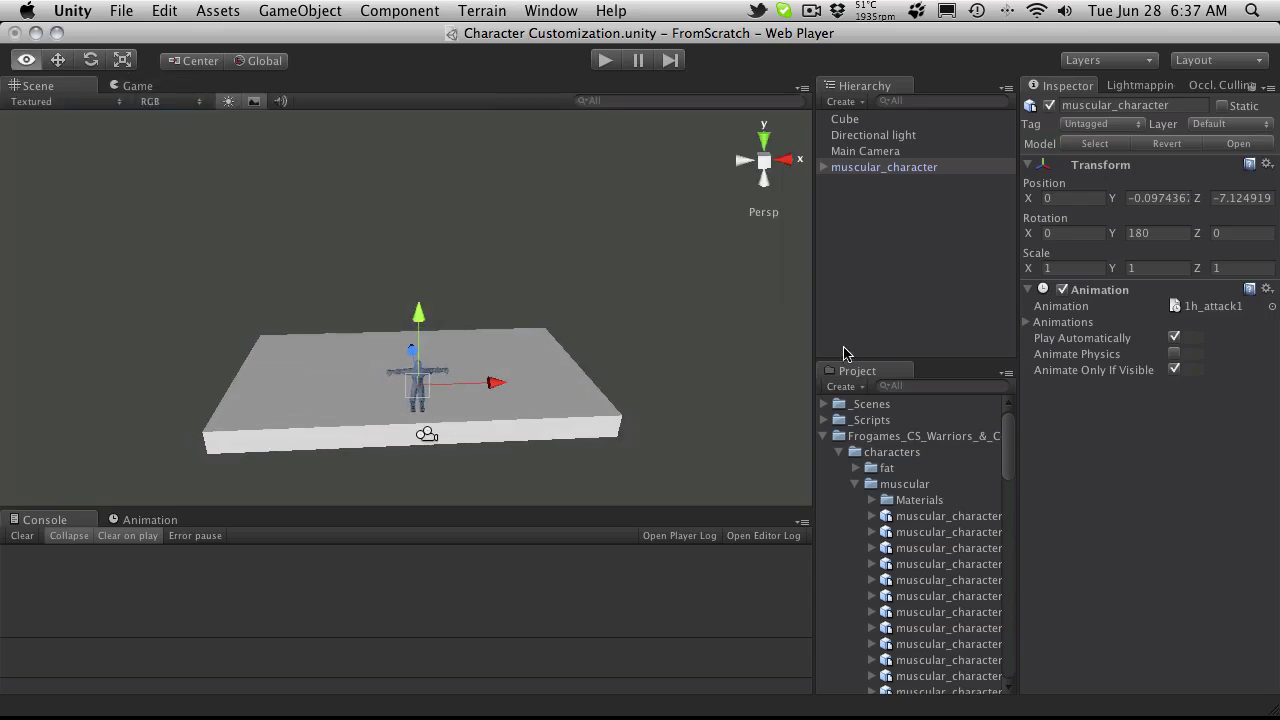
# Rename the muscular_character object to 'muscular'
pyautogui.click(913, 168)
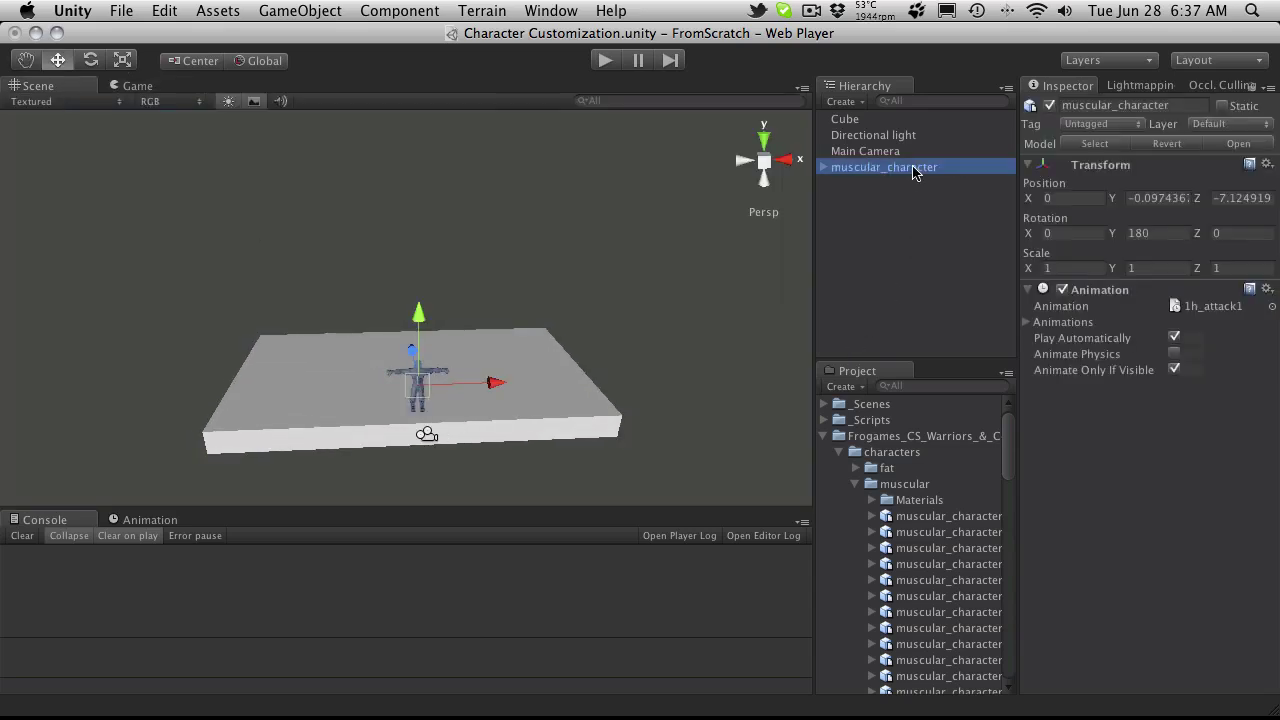
pyautogui.press('Return')
pyautogui.write('musc')
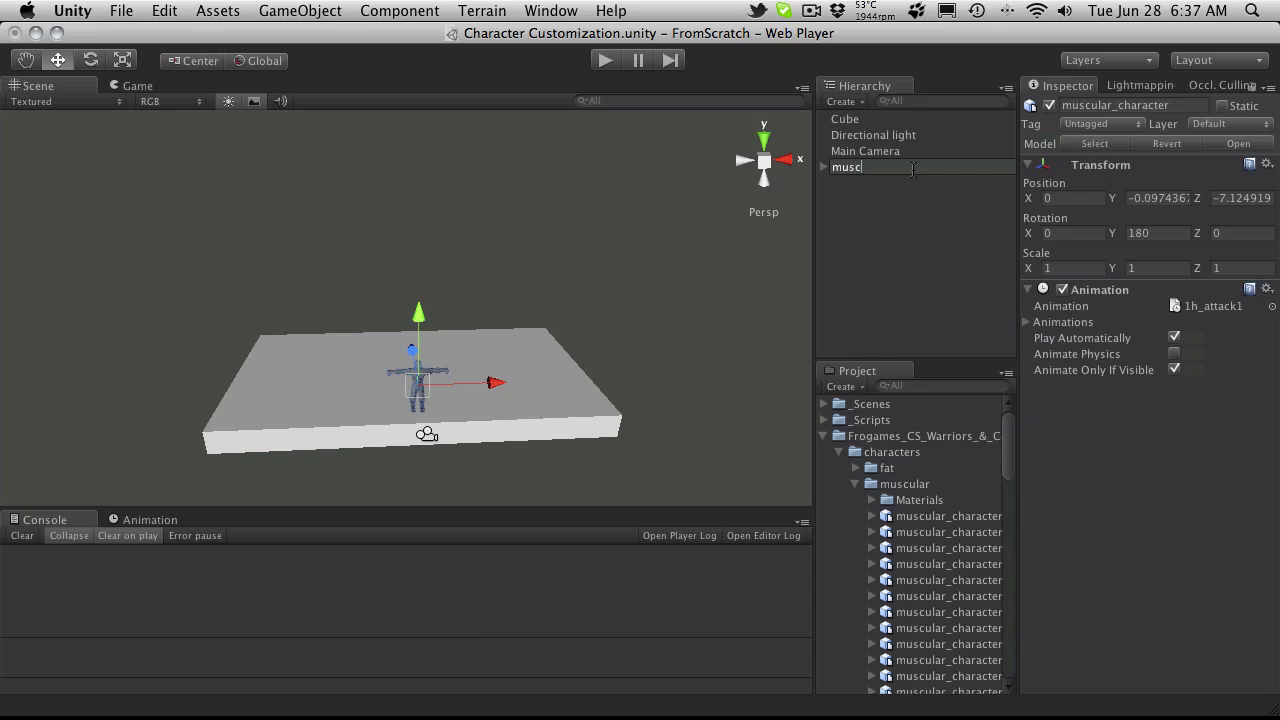
pyautogui.write('ular')
pyautogui.press('Return')
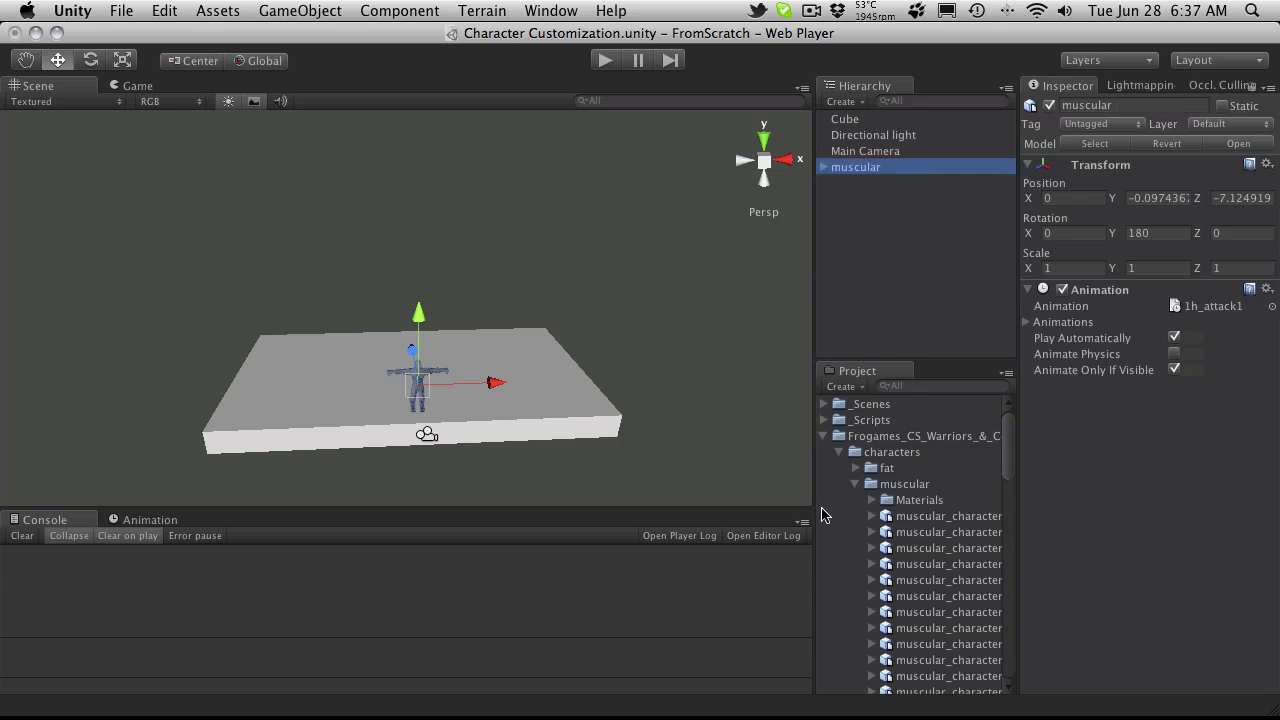
# Collapse the warriors asset folder and reselect the muscular object
pyautogui.click(823, 438)
pyautogui.click(854, 276)
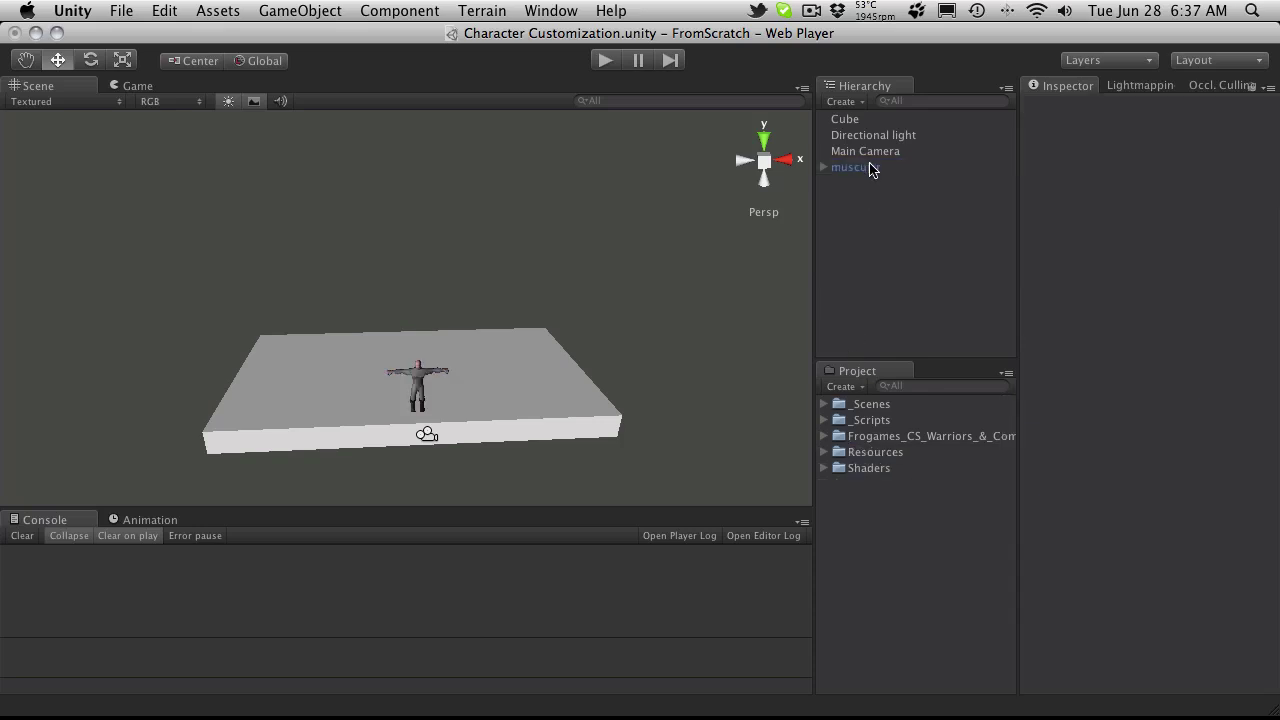
pyautogui.click(868, 172)
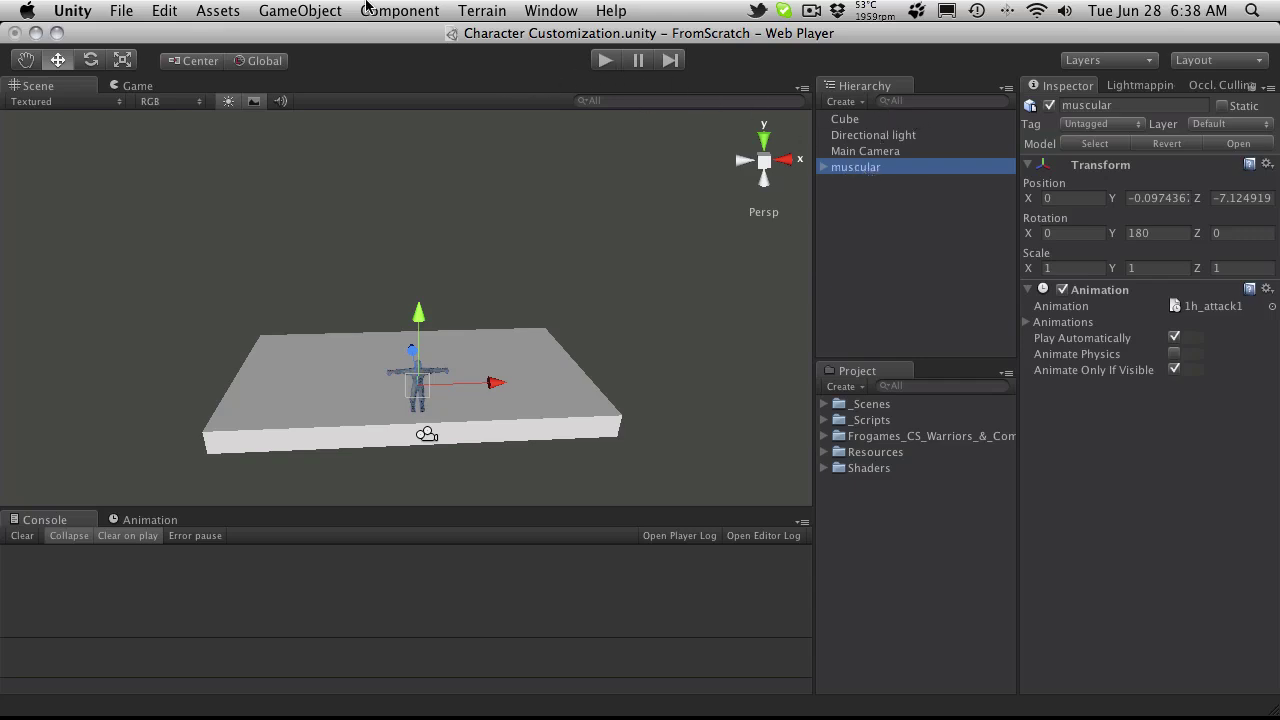
pyautogui.click(403, 8)
# Add Hack And Slash Tutorial > Player > All Player Scripts, accepting loss of the prefab link
pyautogui.moveTo(433, 171)
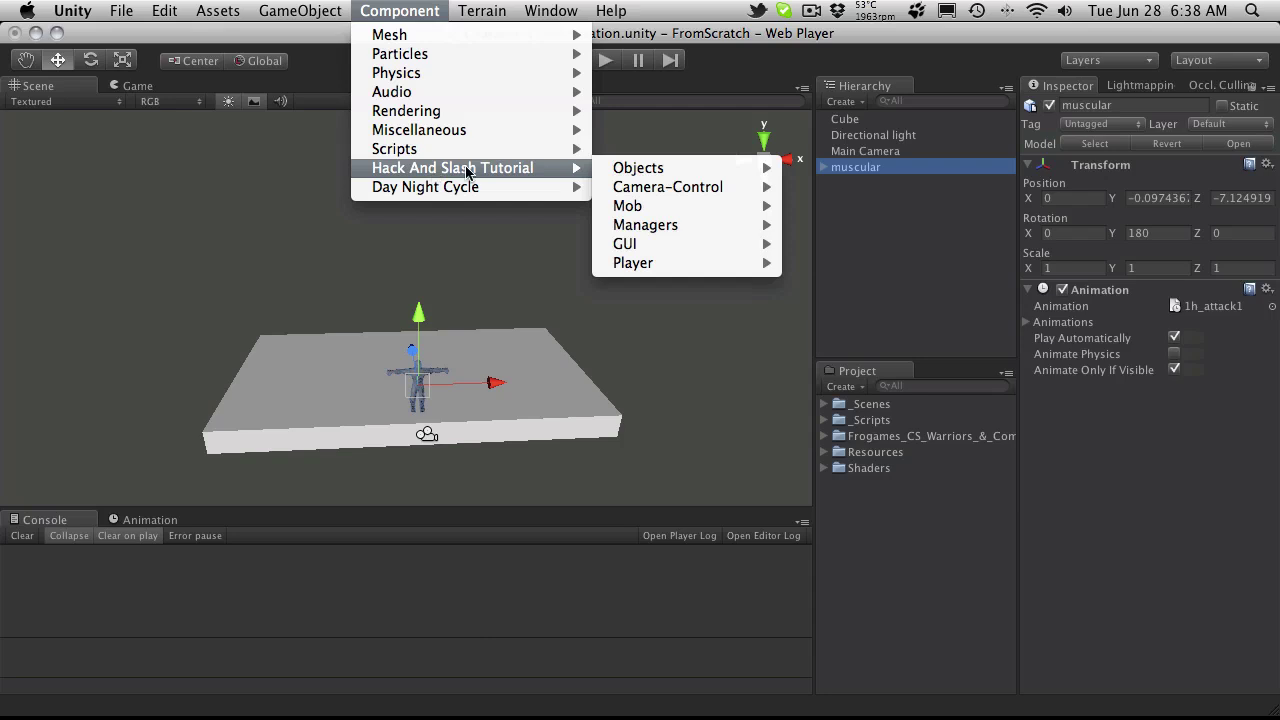
pyautogui.moveTo(640, 263)
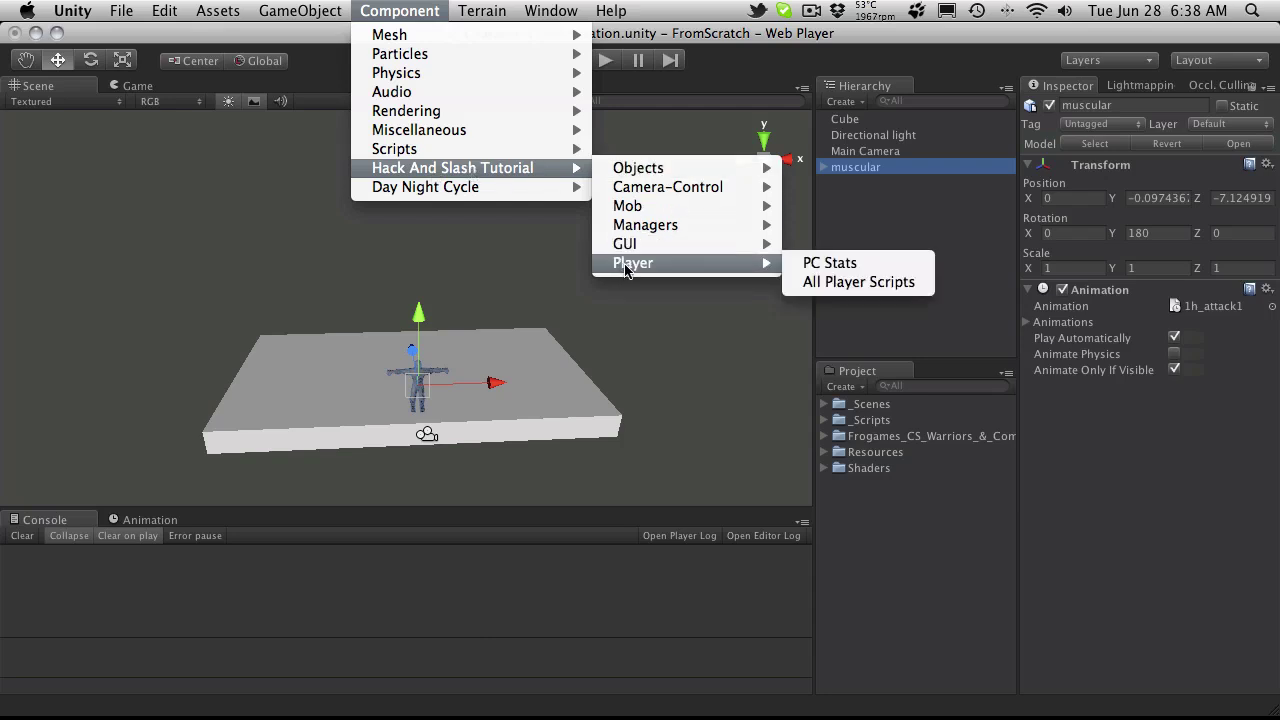
pyautogui.click(901, 284)
pyautogui.click(791, 282)
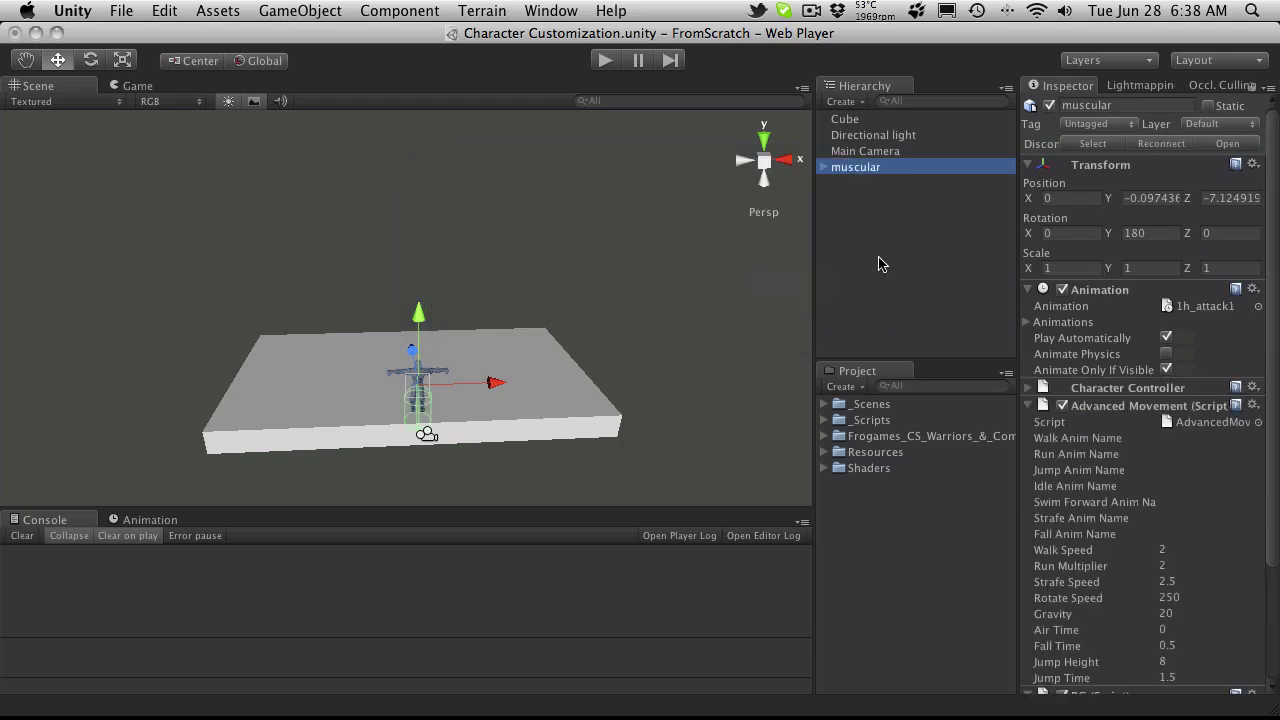
# Collapse Advanced Movement, PC and Player Input, toggling Player Input off and back on
pyautogui.click(1029, 405)
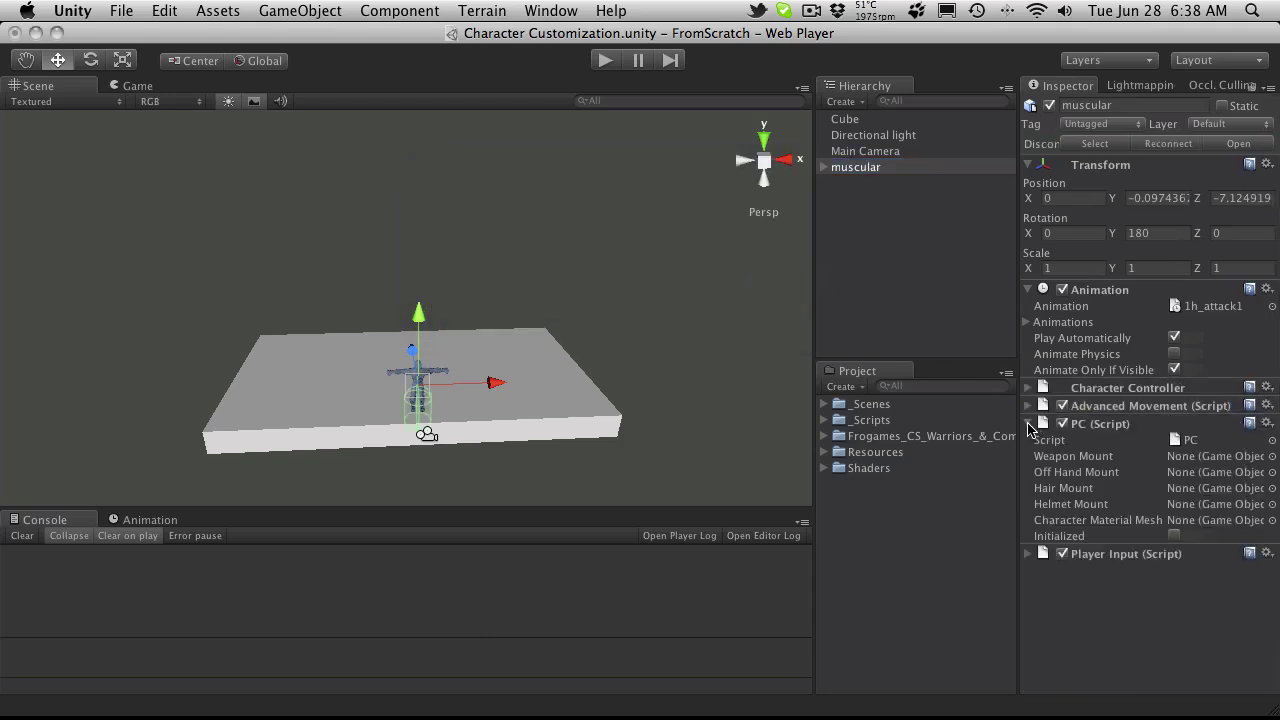
pyautogui.click(1029, 424)
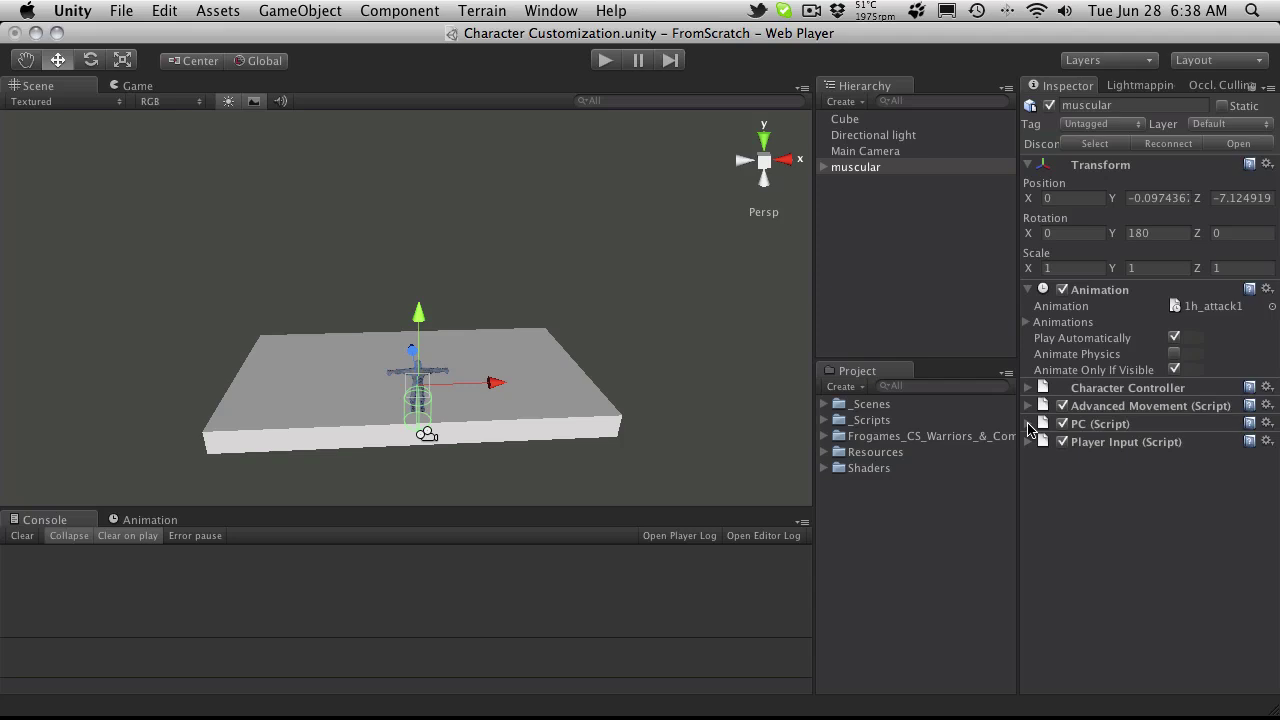
pyautogui.click(955, 260)
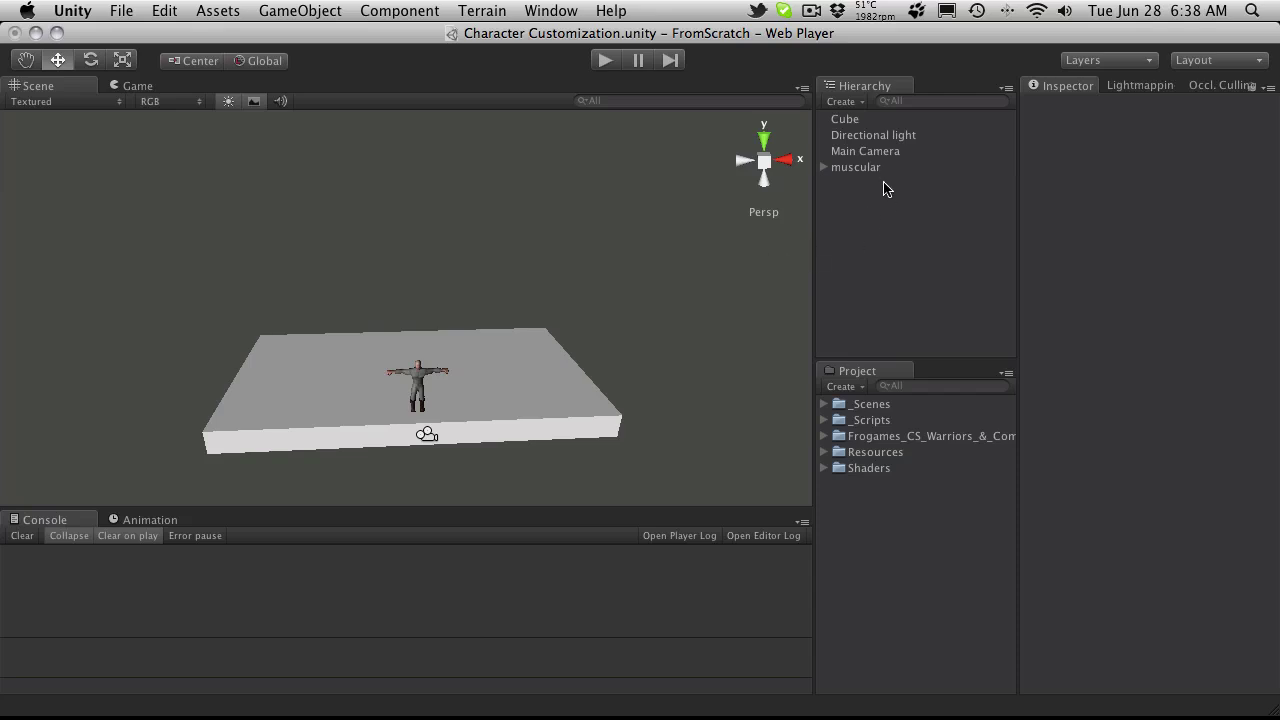
pyautogui.click(881, 168)
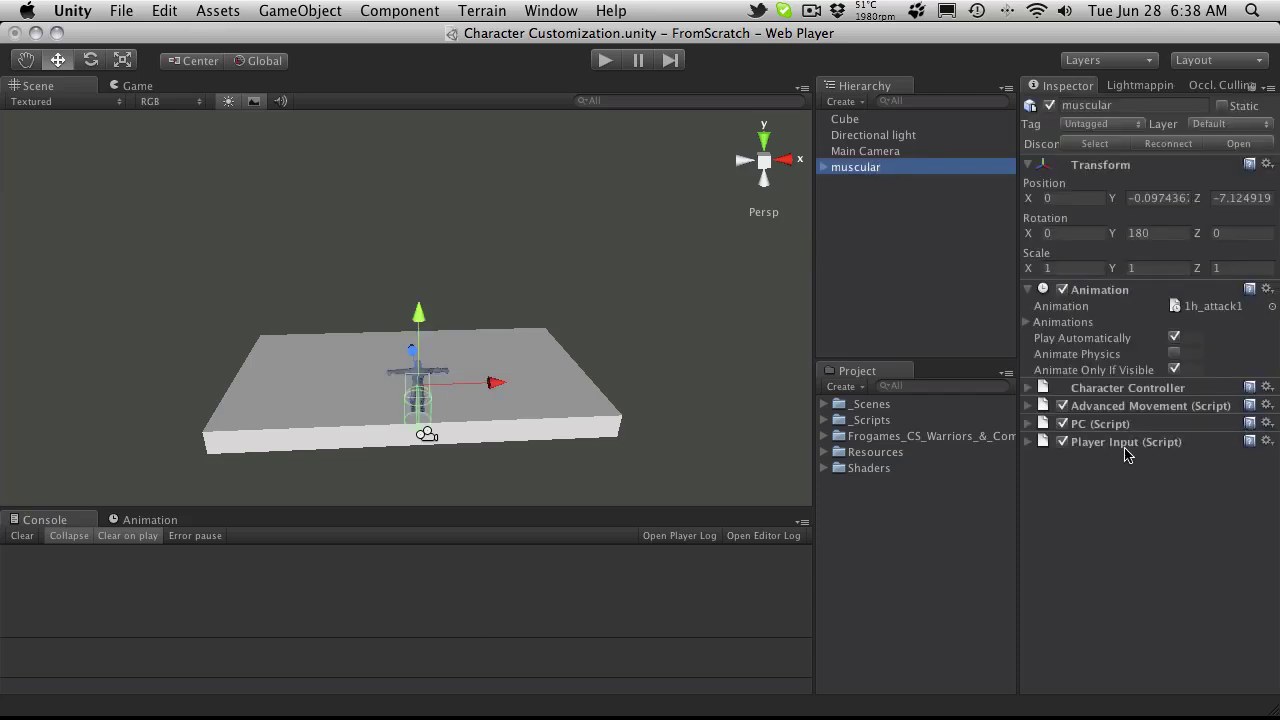
pyautogui.click(1145, 444)
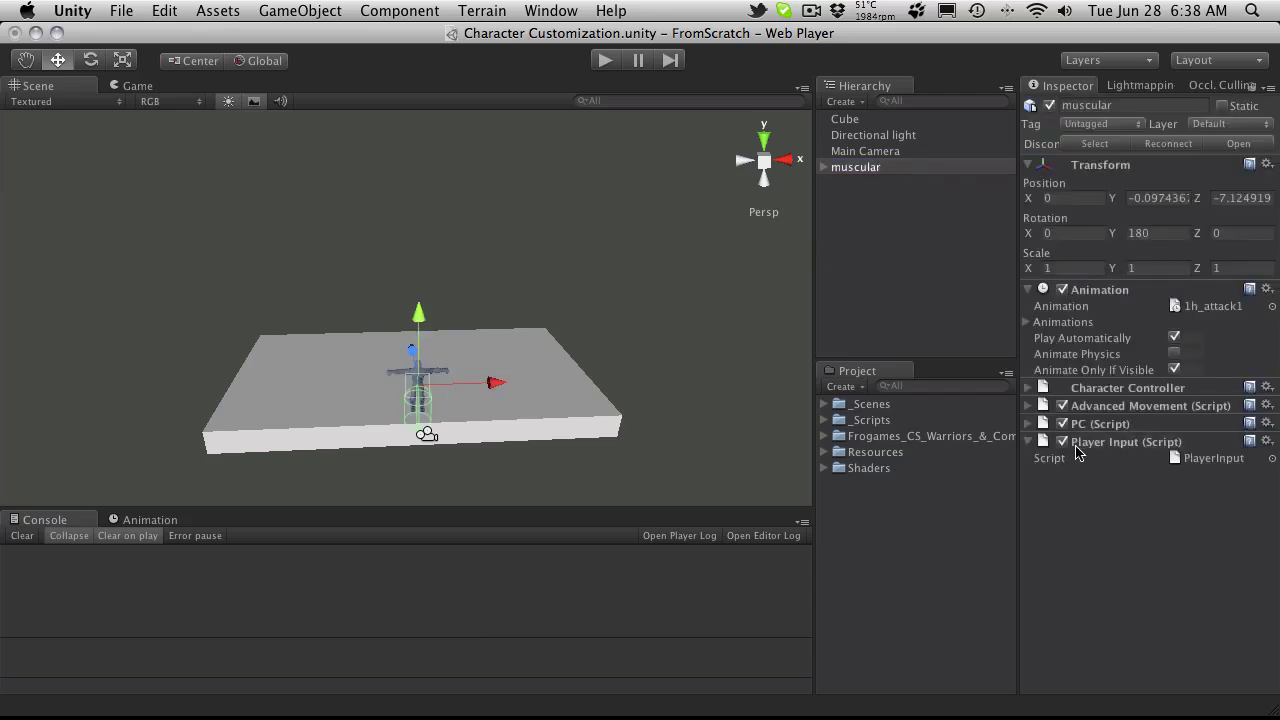
pyautogui.click(1030, 442)
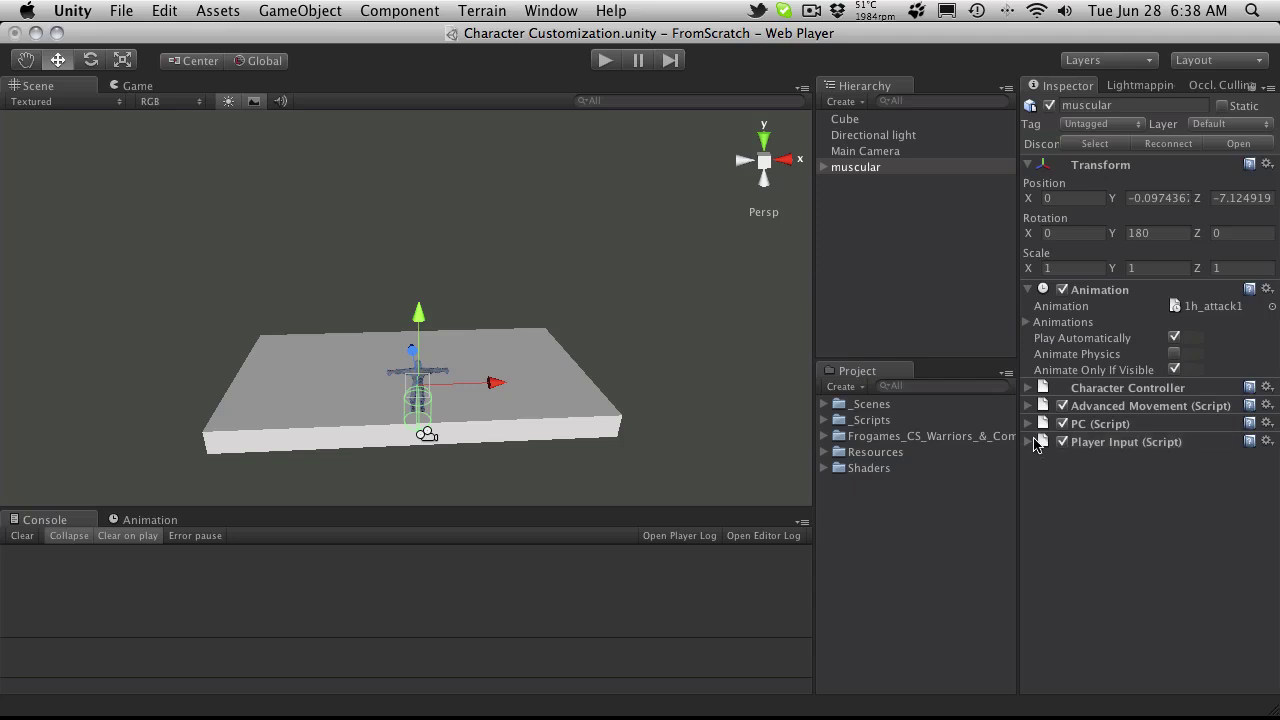
pyautogui.click(1062, 442)
pyautogui.click(1062, 443)
# Orbit and zoom the Scene view onto the muscular character, then enter play mode
pyautogui.press('alt')
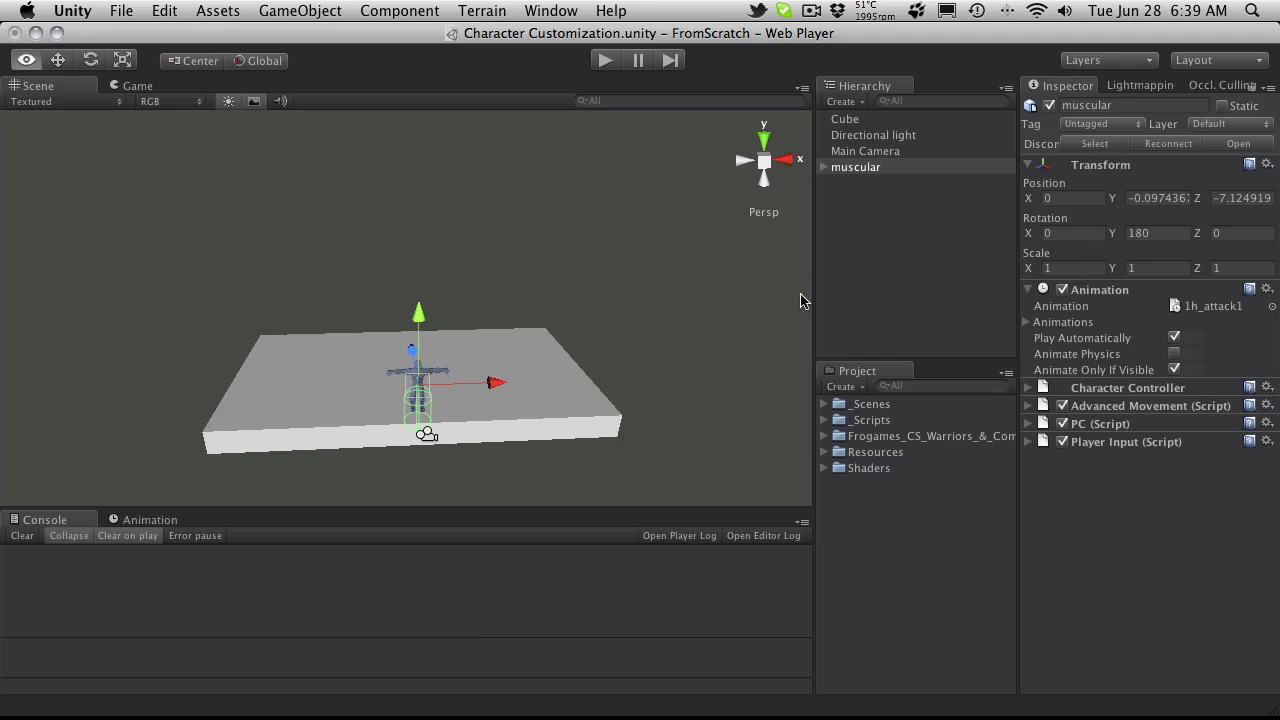
pyautogui.keyDown('alt'); pyautogui.moveTo(366, 380); pyautogui.dragTo(451, 271); pyautogui.keyUp('alt')
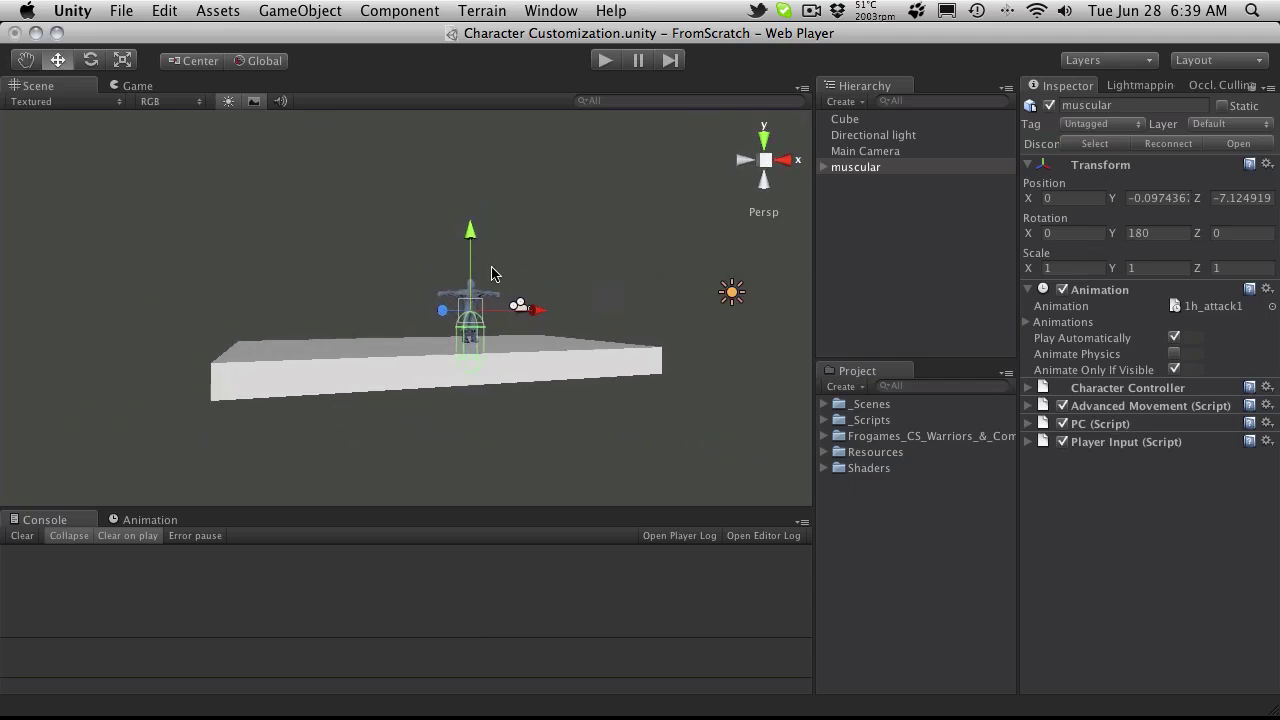
pyautogui.scroll(3, 491, 273)
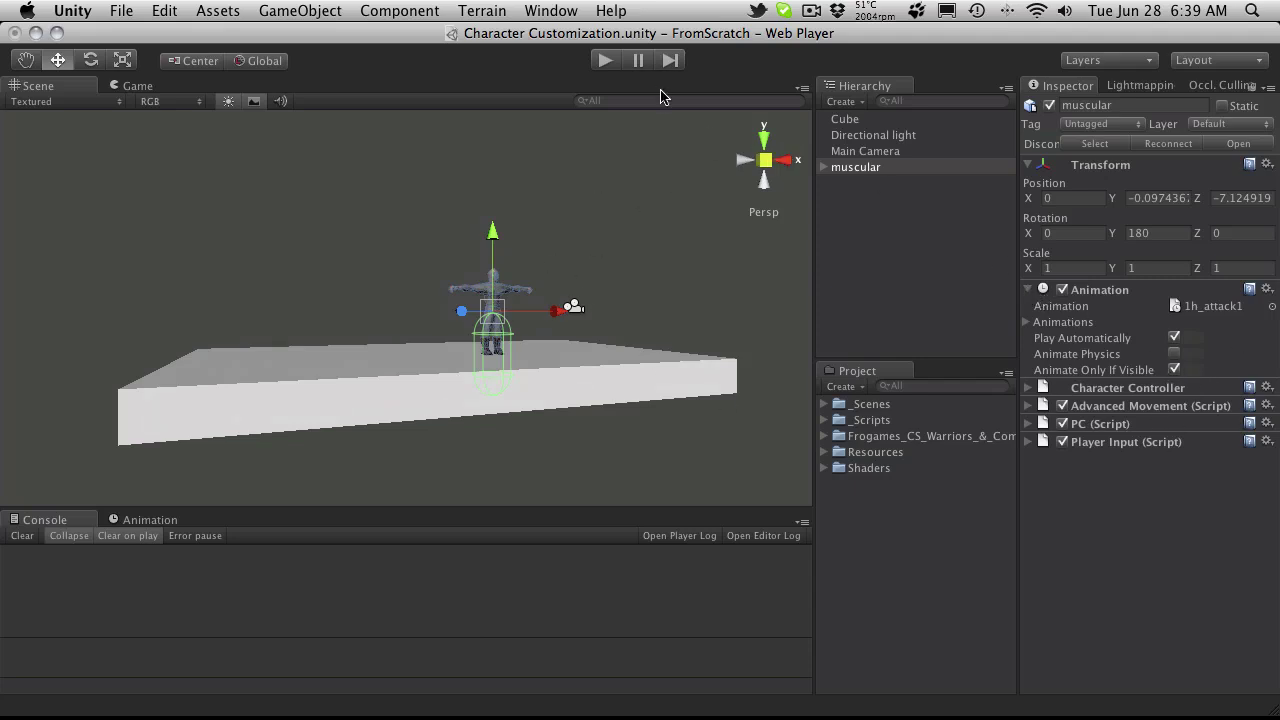
pyautogui.click(606, 61)
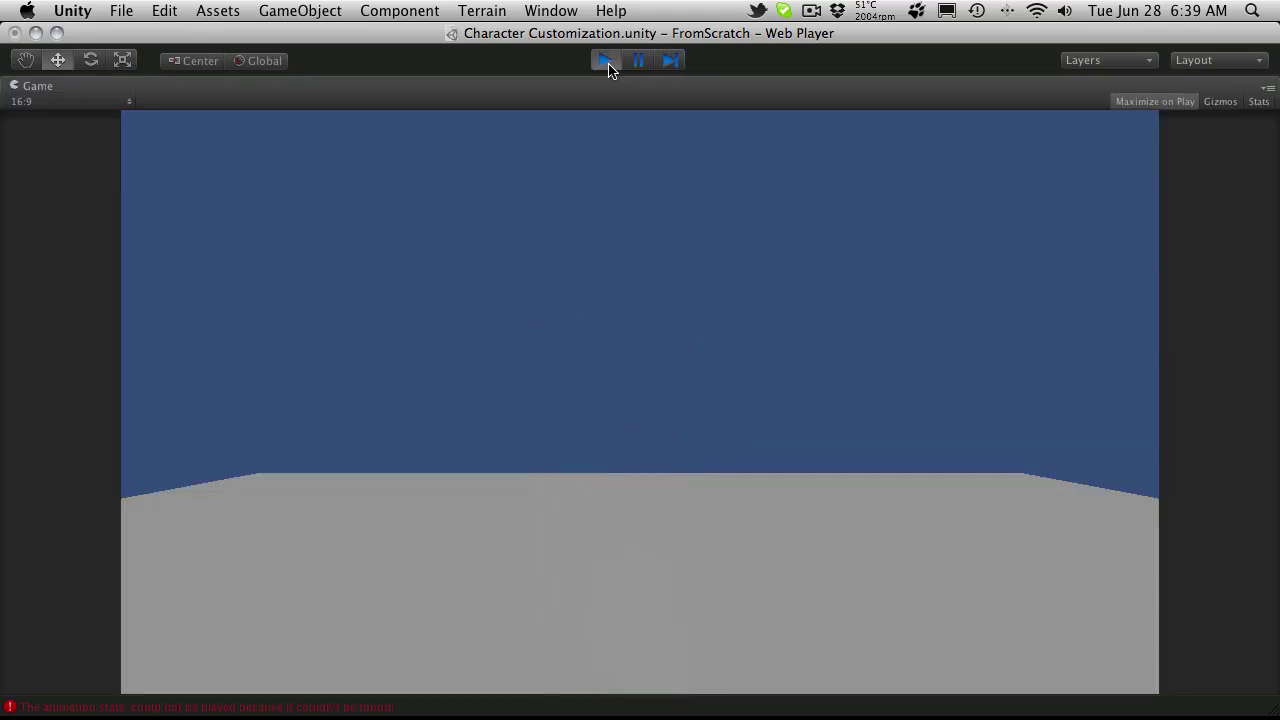
# Exit play mode to review the Toggle Inventory input and missing animation errors
pyautogui.press('super+p')
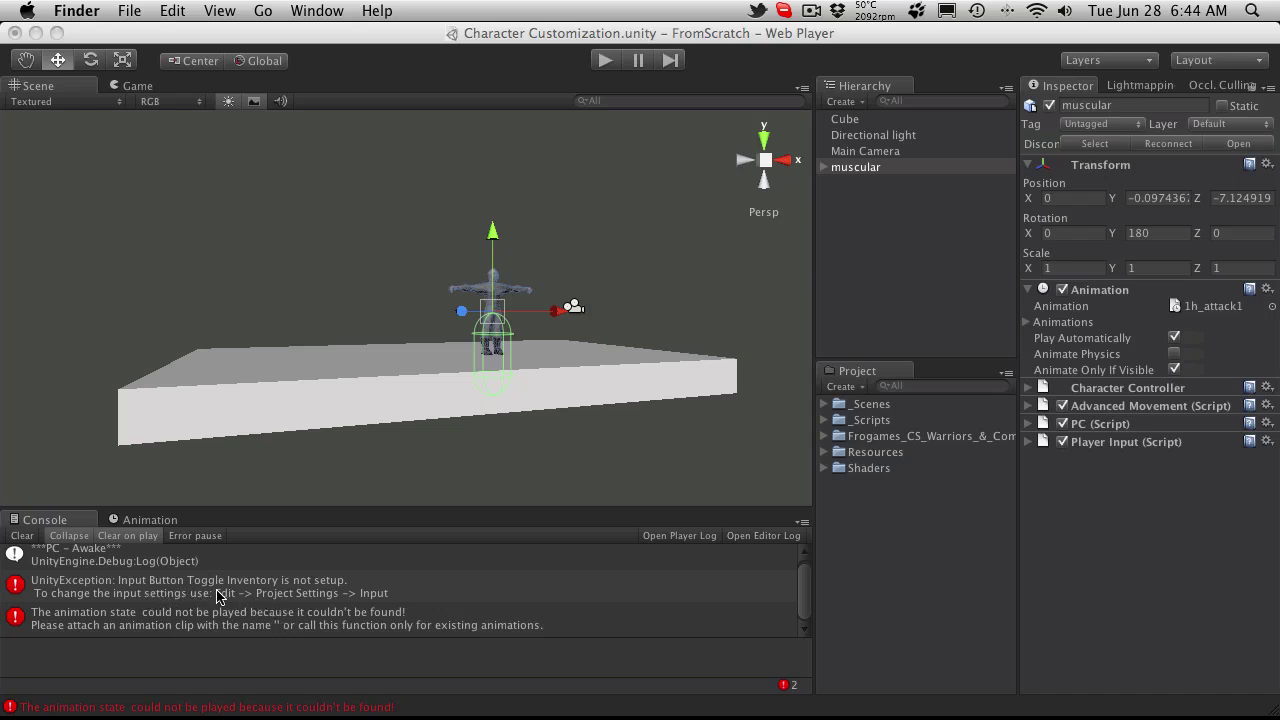
# Check the Toggle Inventory input error, then minimize MonoDevelop to bring Unity back
pyautogui.click(342, 597)
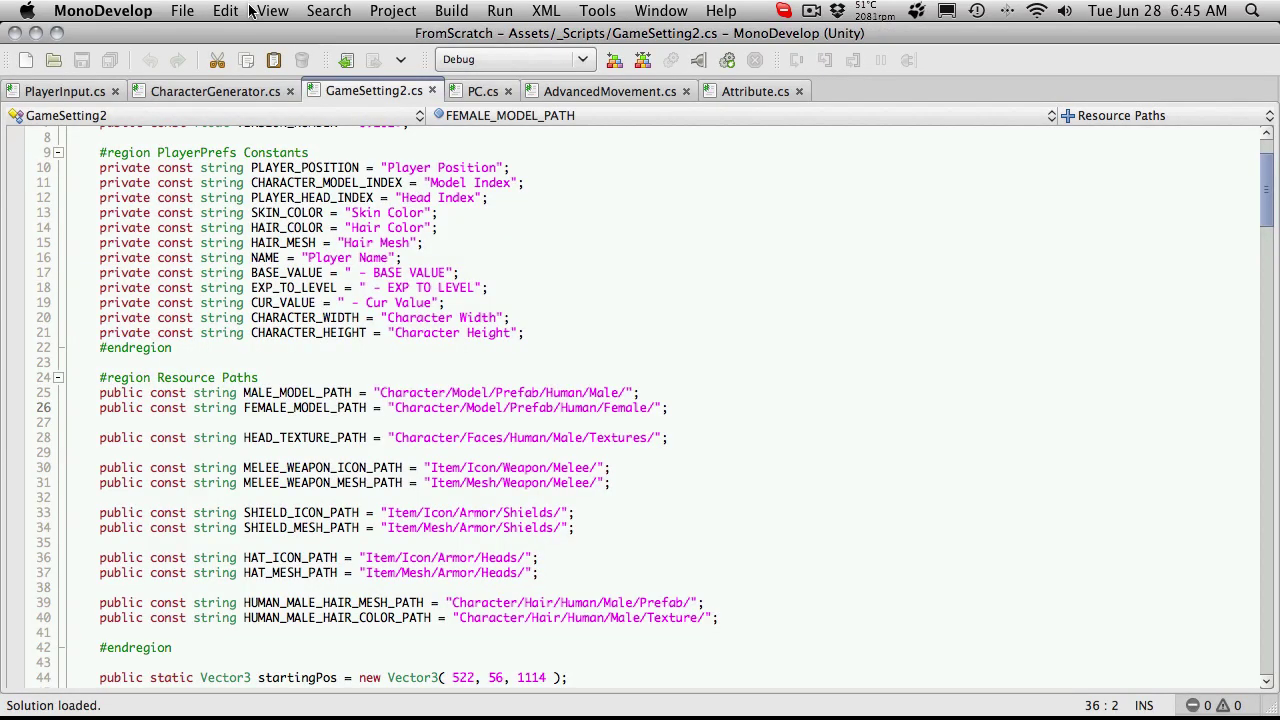
pyautogui.click(37, 33)
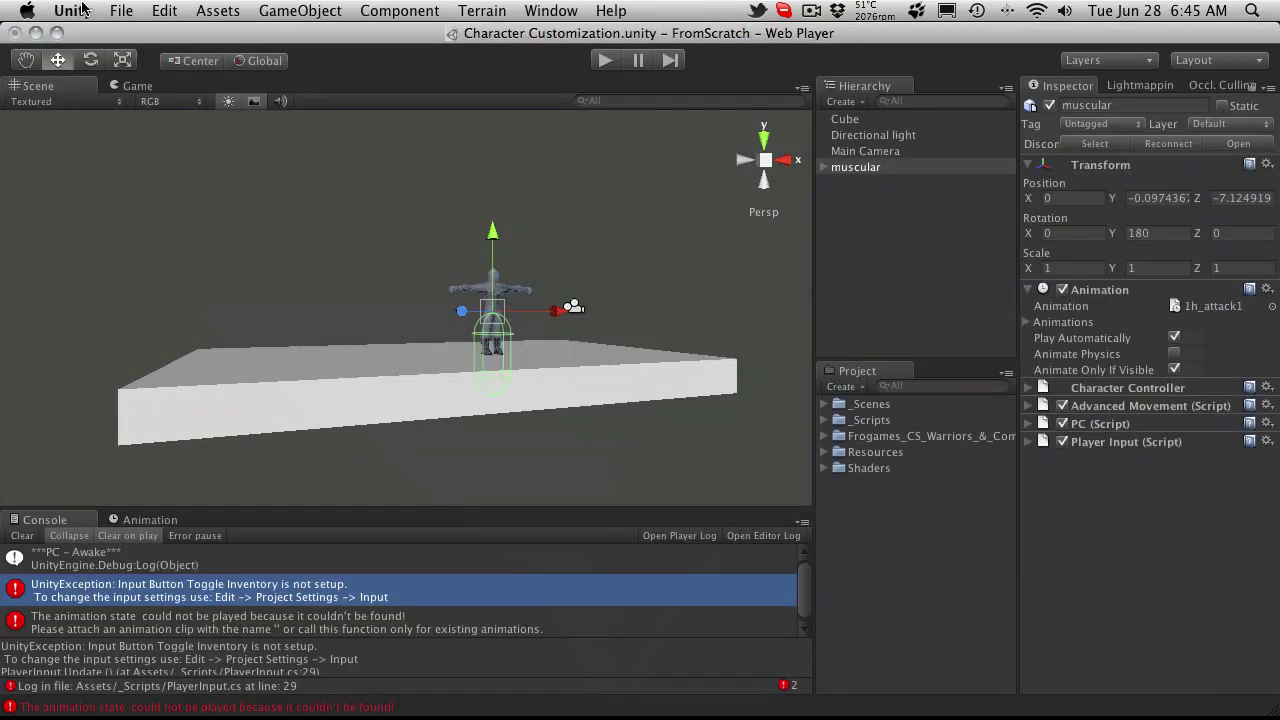
# Open the Input Manager via Edit > Project Settings > Input and expand its Axes list
pyautogui.click(84, 10)
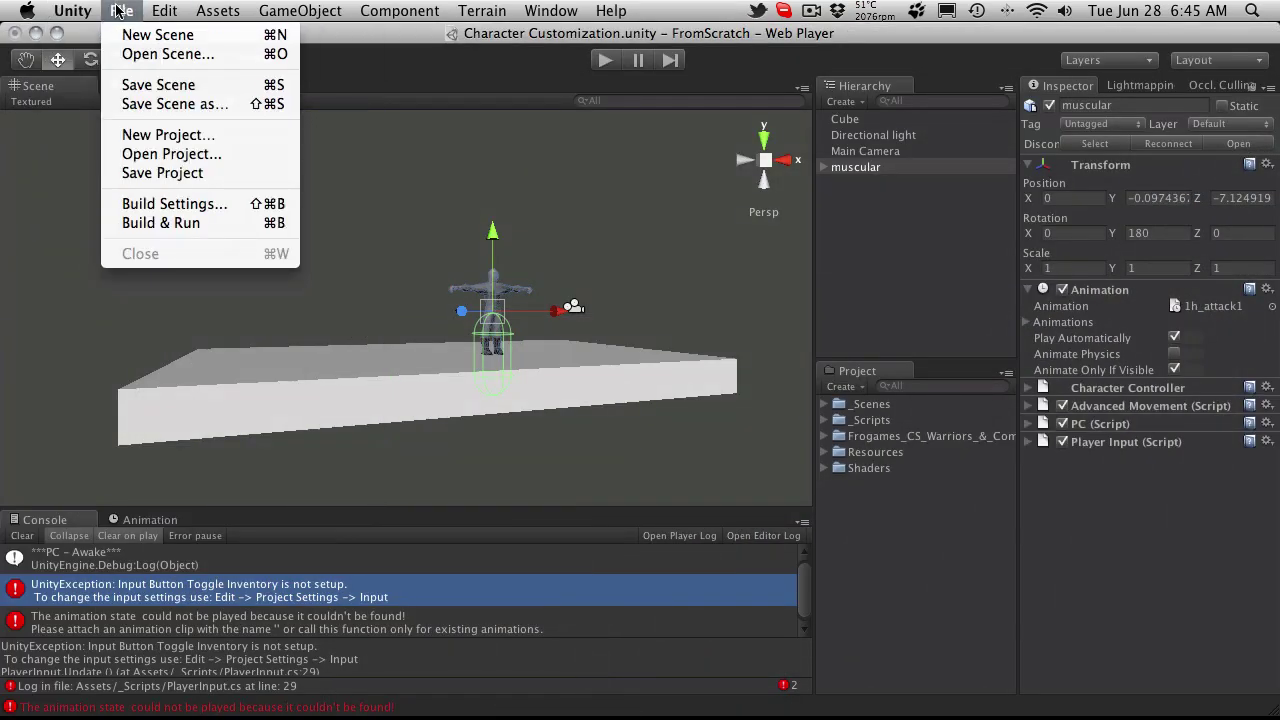
pyautogui.moveTo(165, 10)
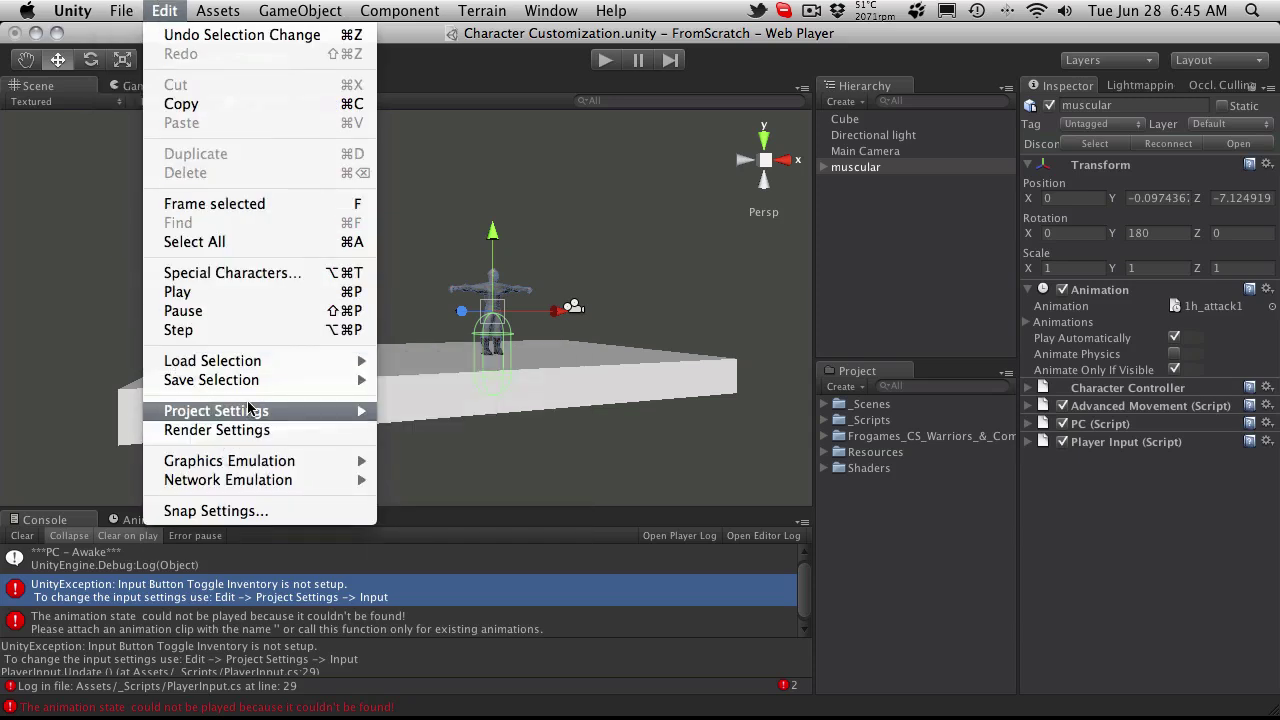
pyautogui.moveTo(250, 410)
pyautogui.click(418, 411)
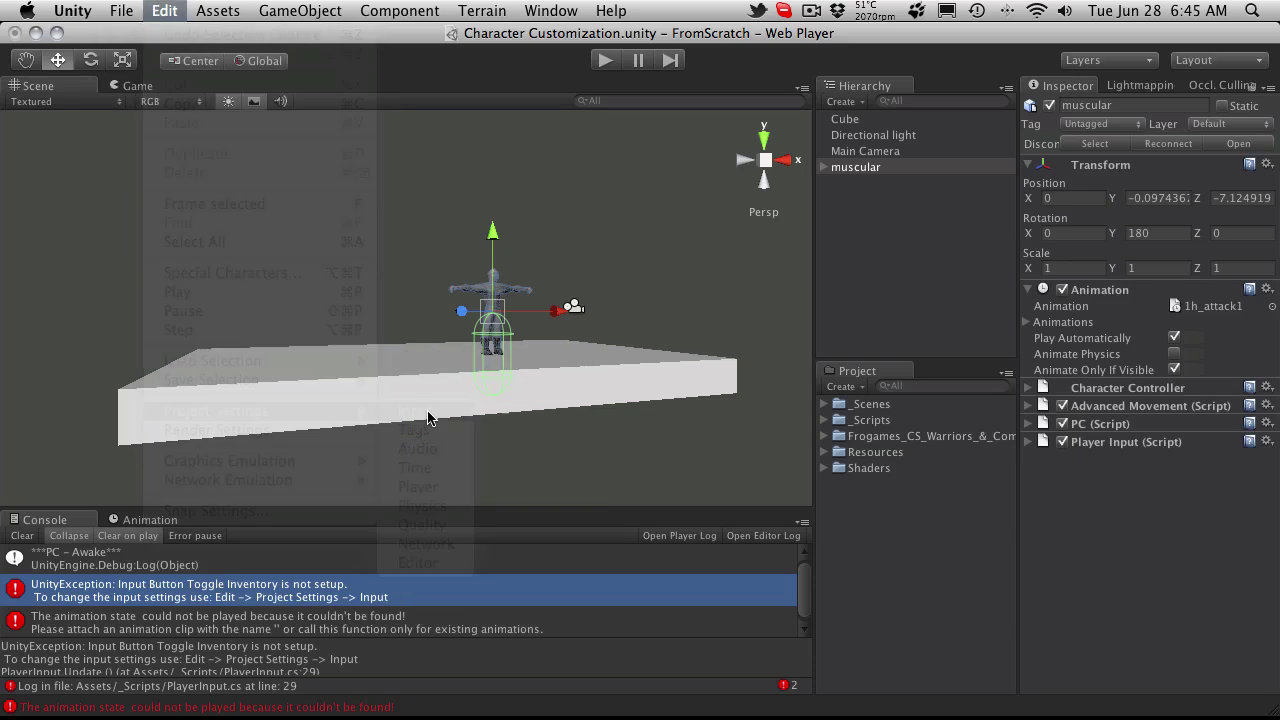
pyautogui.click(1038, 121)
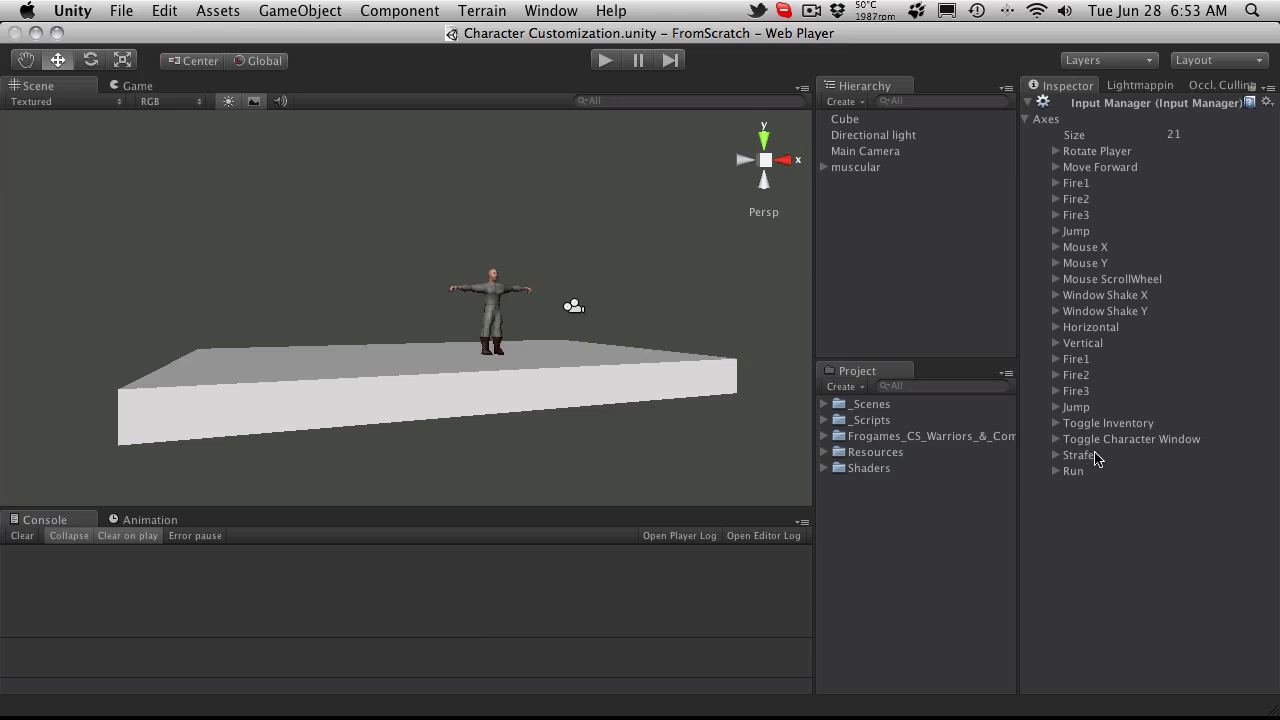
# Test-run the game, inspect the missing animation error, and select the muscular character
pyautogui.click(606, 61)
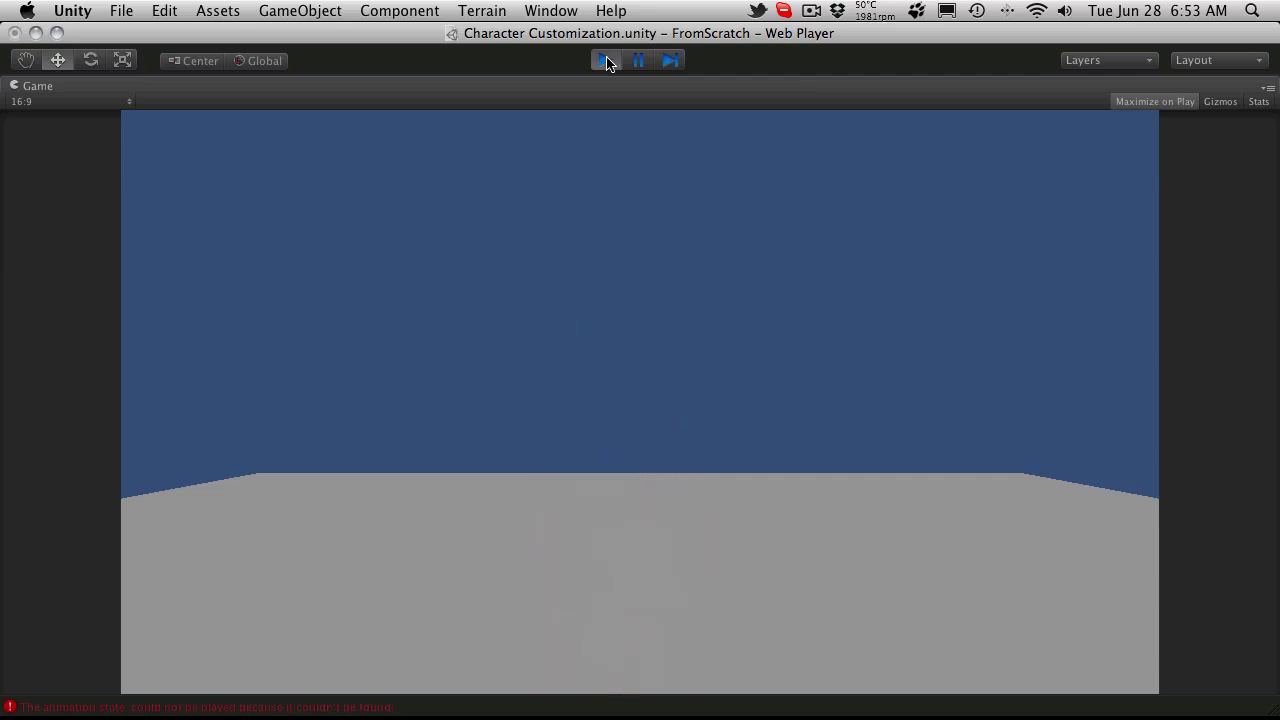
pyautogui.click(606, 61)
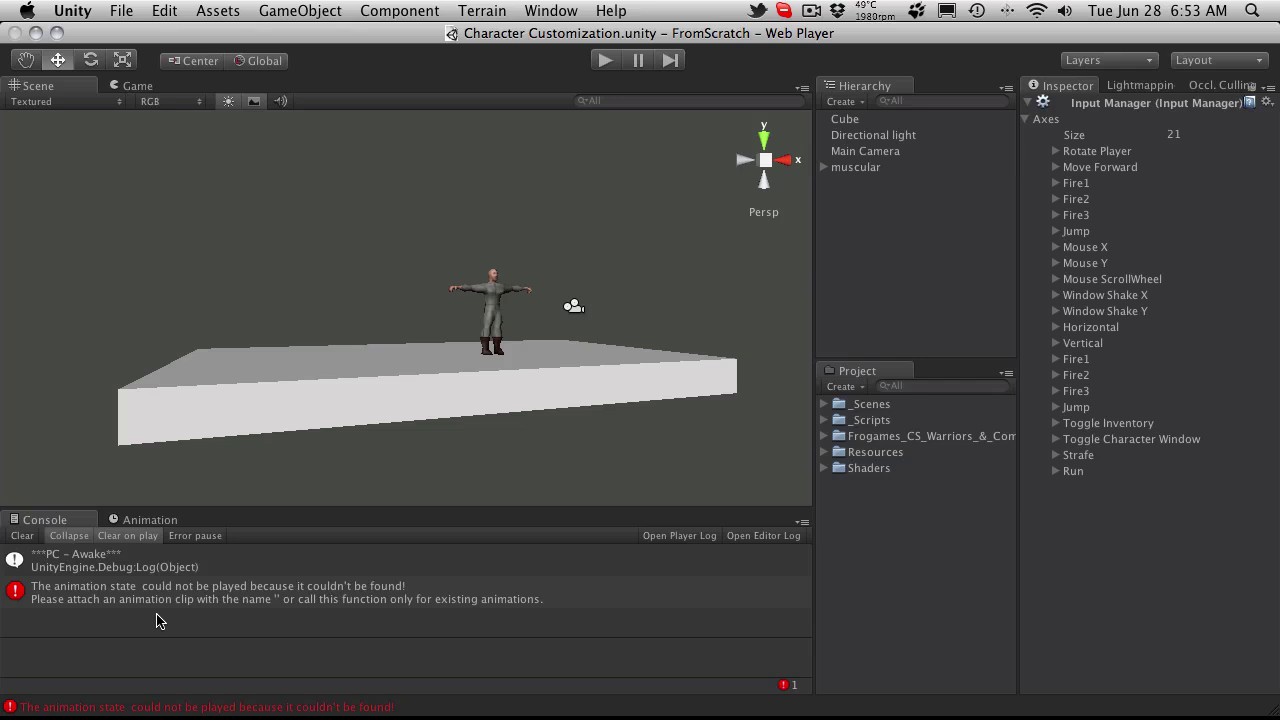
pyautogui.click(214, 597)
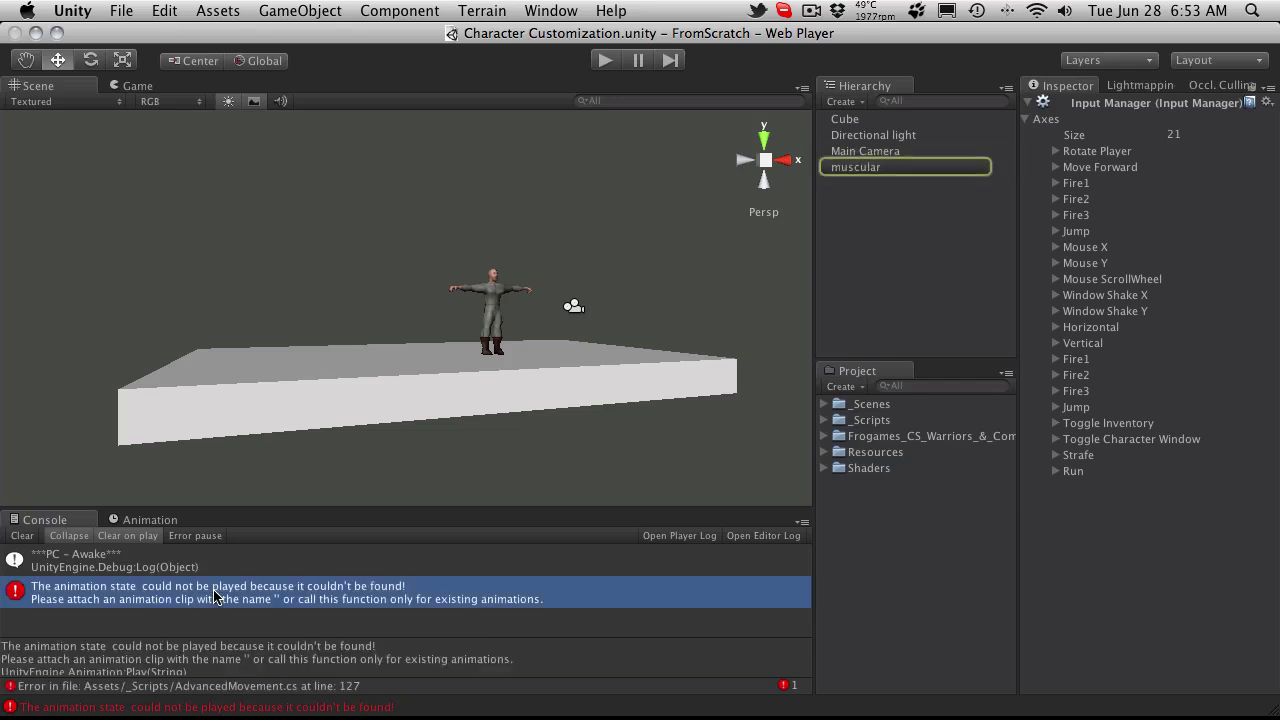
pyautogui.click(877, 174)
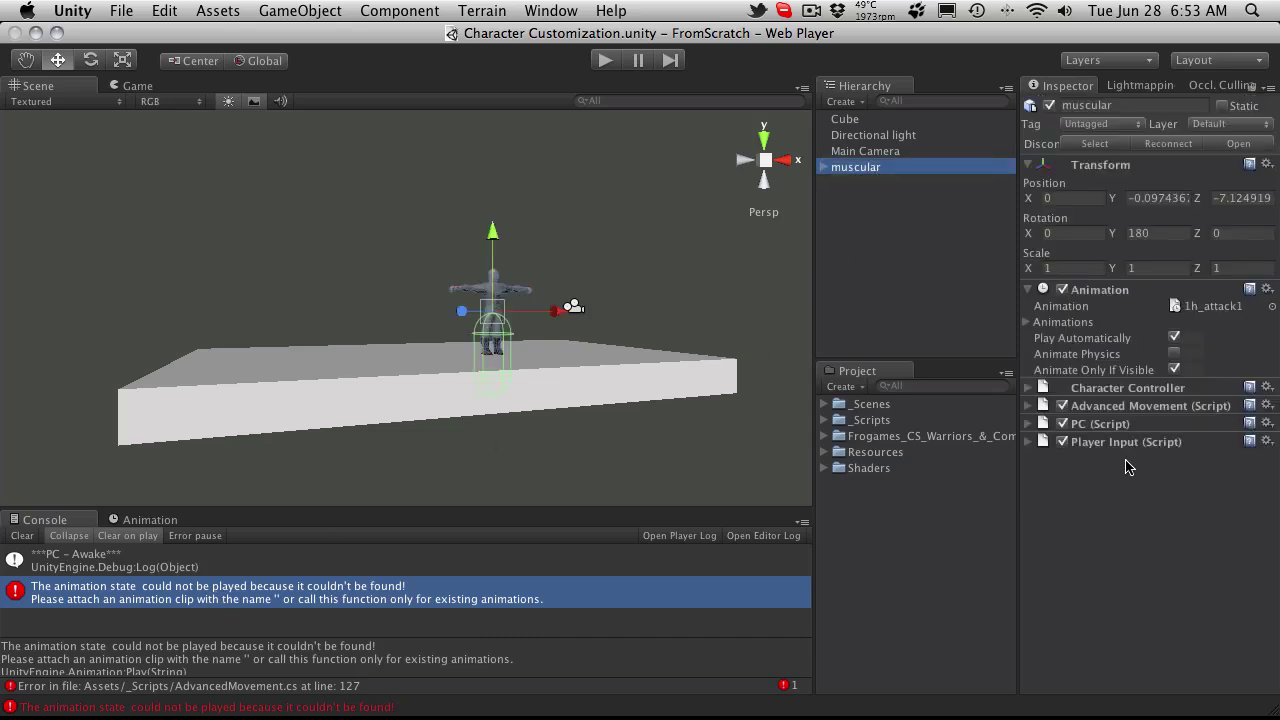
# Inspect the Player Input, Advanced Movement and PC script settings on the muscular character
pyautogui.click(1031, 442)
pyautogui.click(1031, 442)
pyautogui.click(1031, 442)
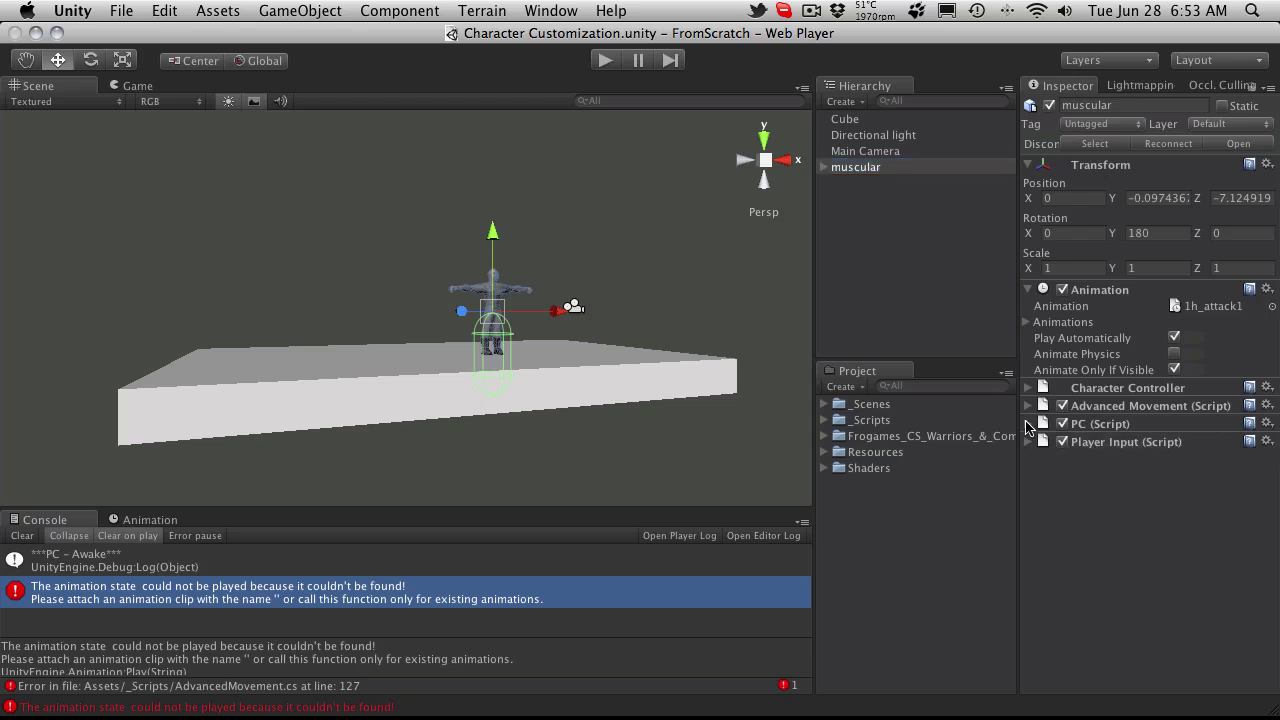
pyautogui.click(1028, 405)
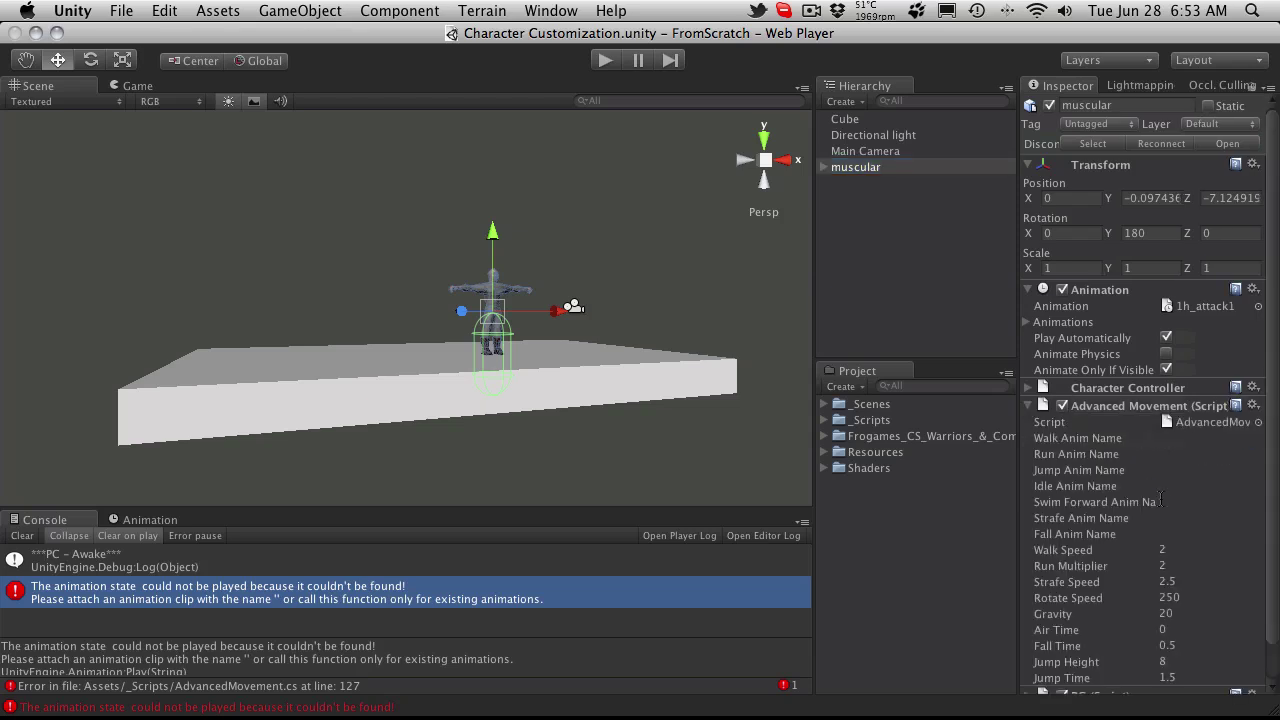
pyautogui.scroll(-2, 1161, 497)
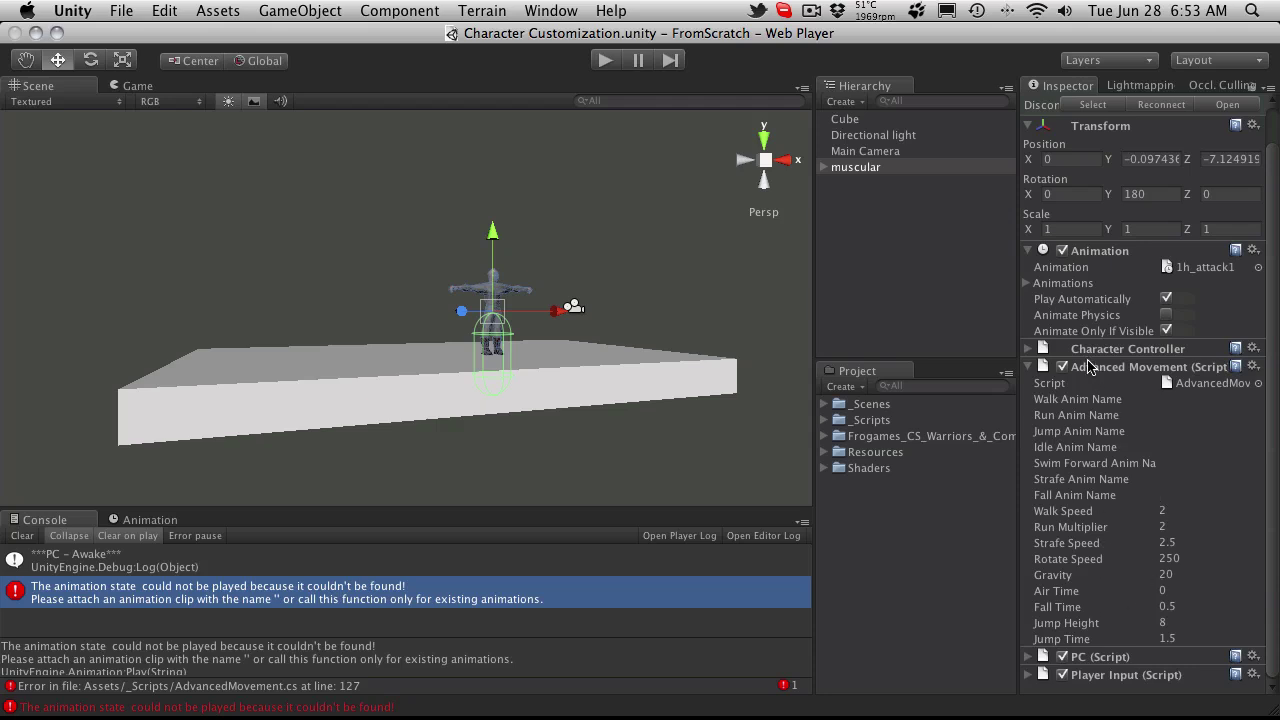
pyautogui.click(1047, 367)
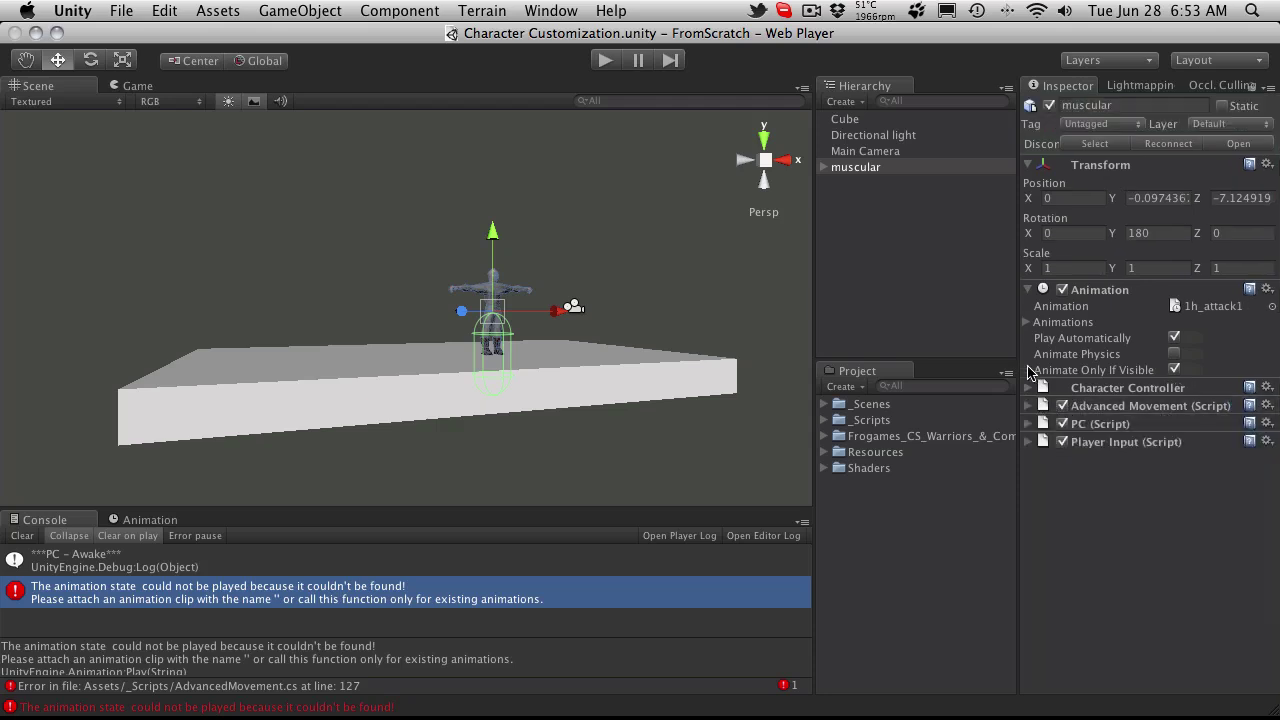
pyautogui.click(1027, 441)
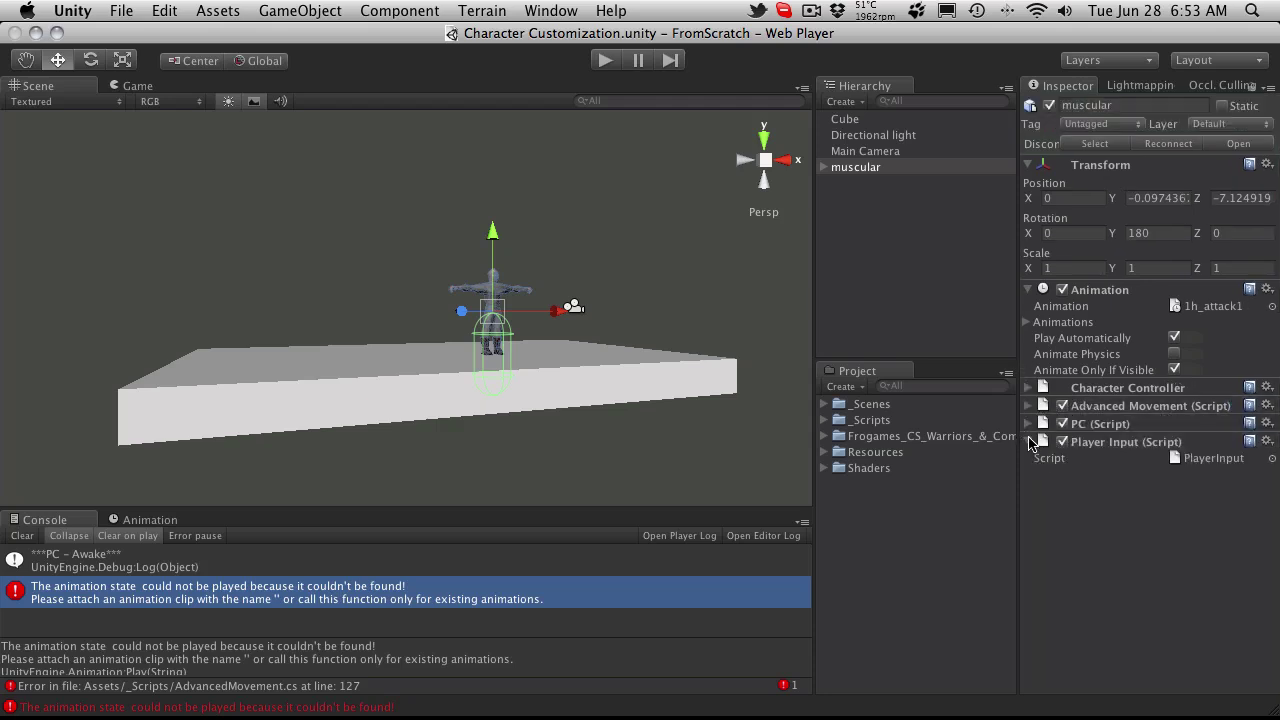
pyautogui.click(1027, 441)
pyautogui.click(1031, 425)
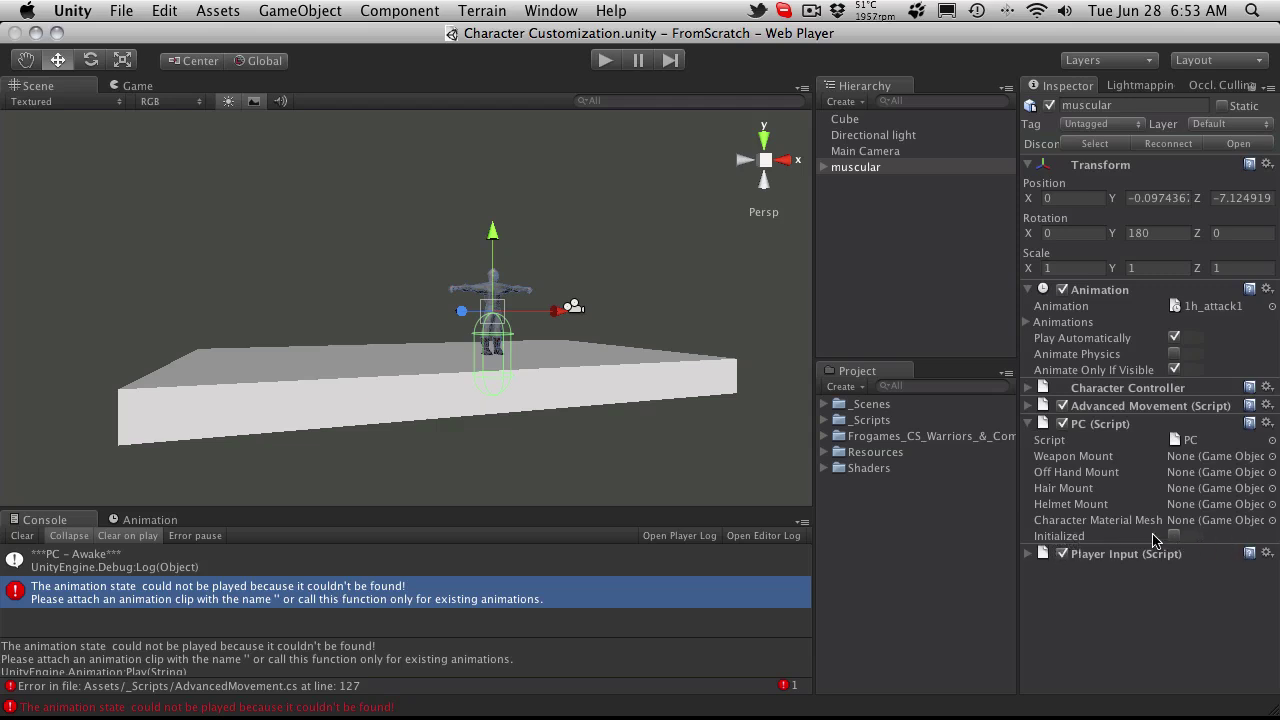
pyautogui.click(1030, 423)
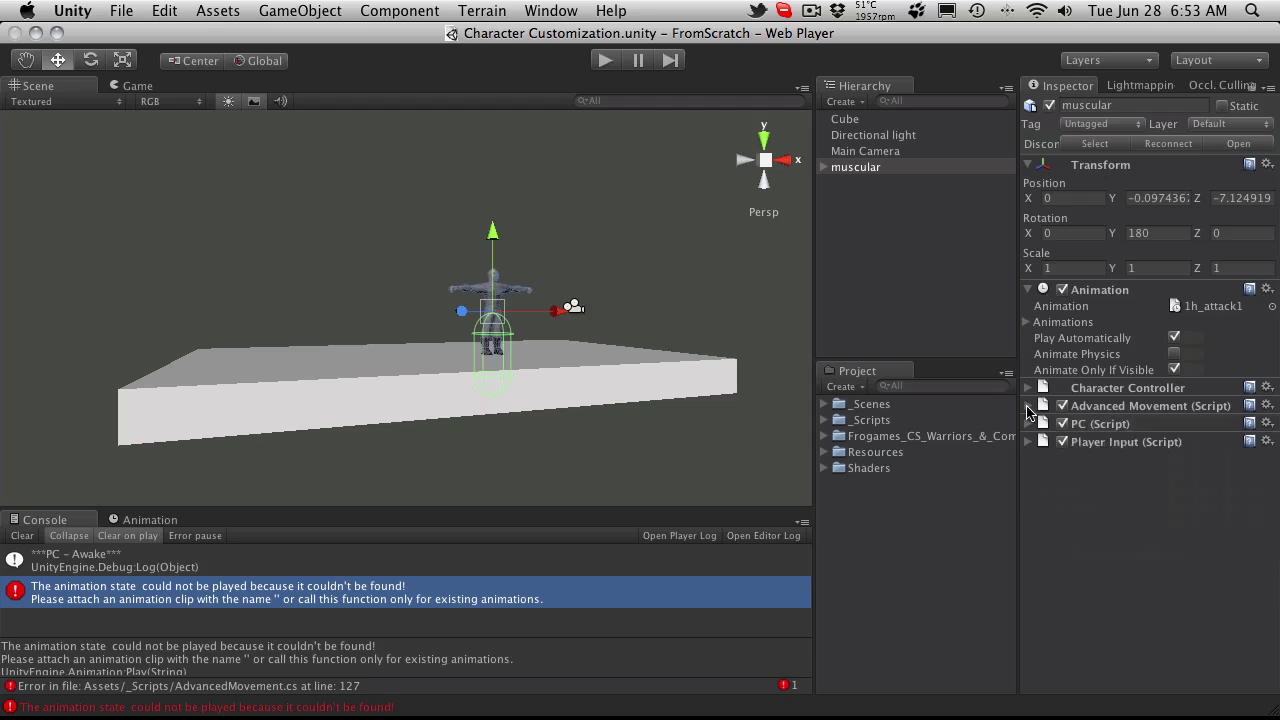
# Expand Advanced Movement again and set its Walk Speed to 2
pyautogui.click(1030, 405)
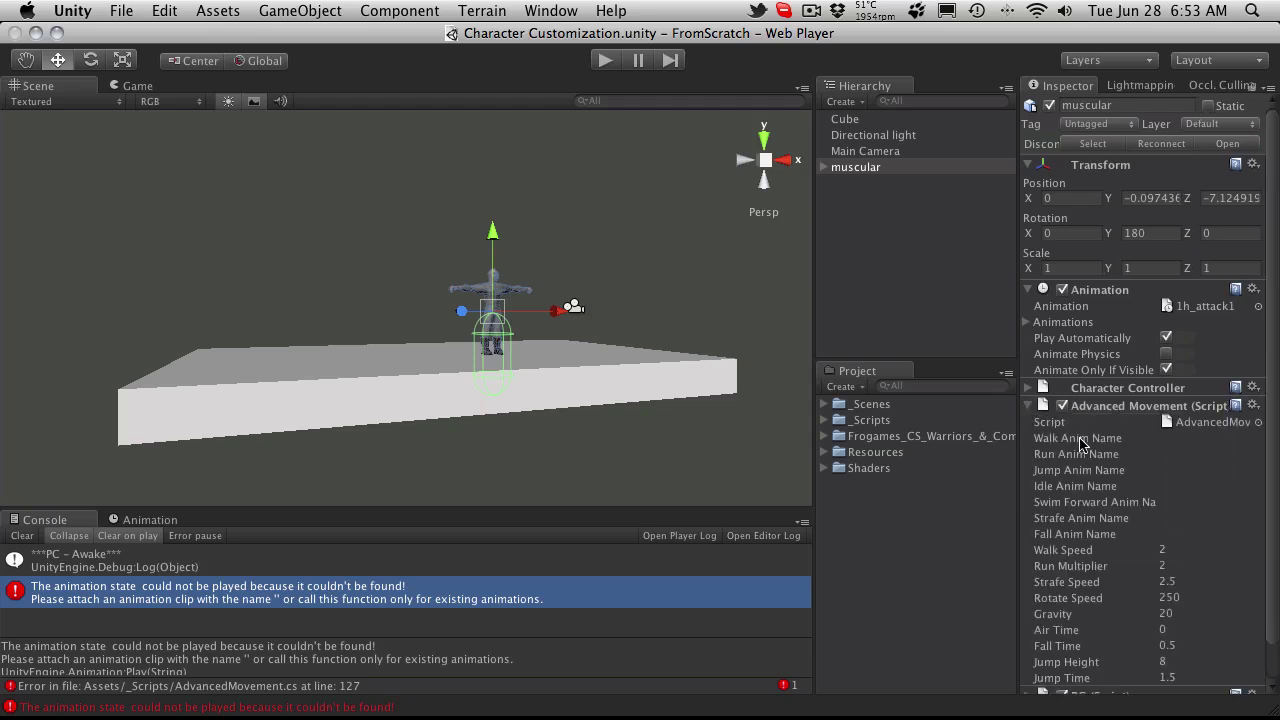
pyautogui.scroll(-1, 1095, 445)
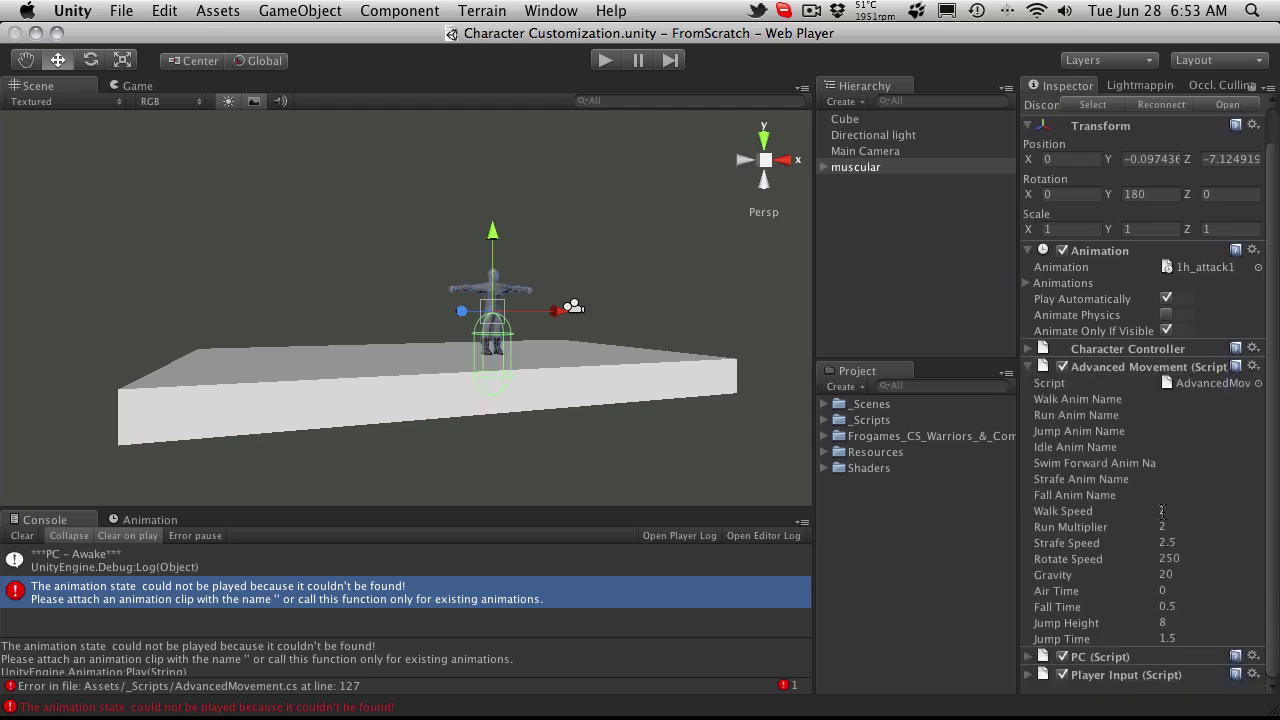
pyautogui.moveTo(1158, 513); pyautogui.dragTo(1163, 562)
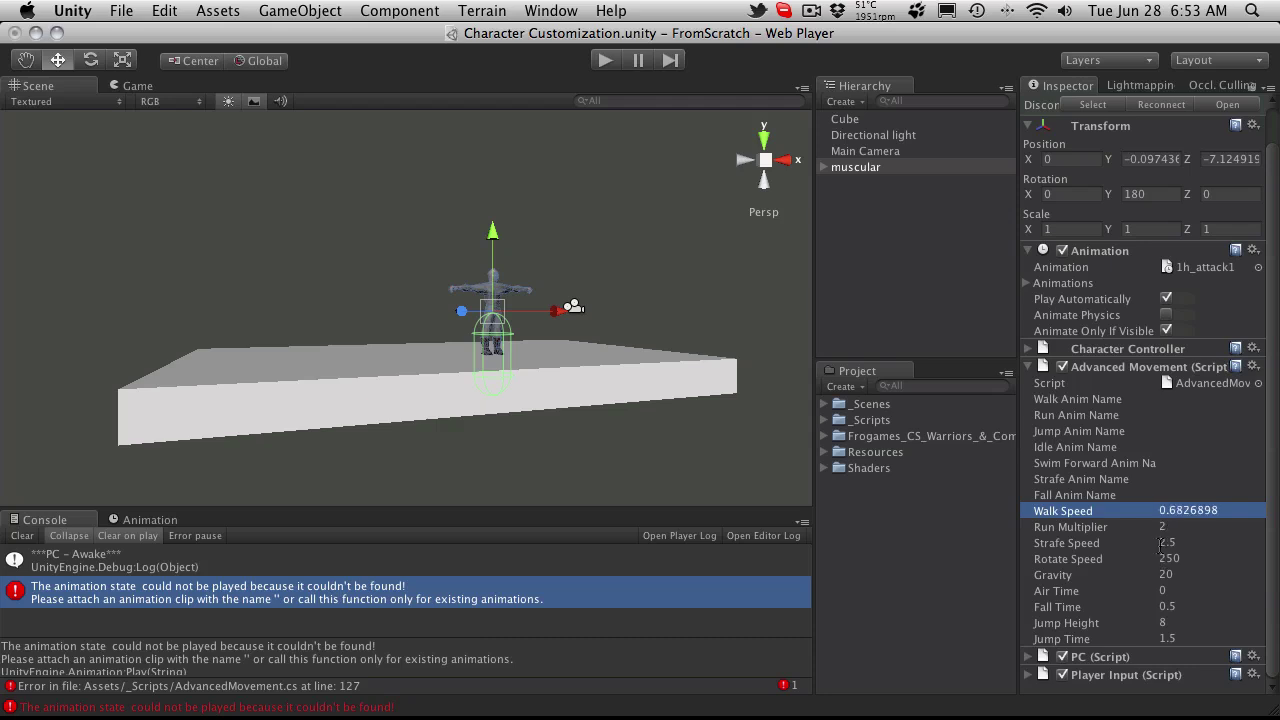
pyautogui.write('2')
pyautogui.click(1165, 399)
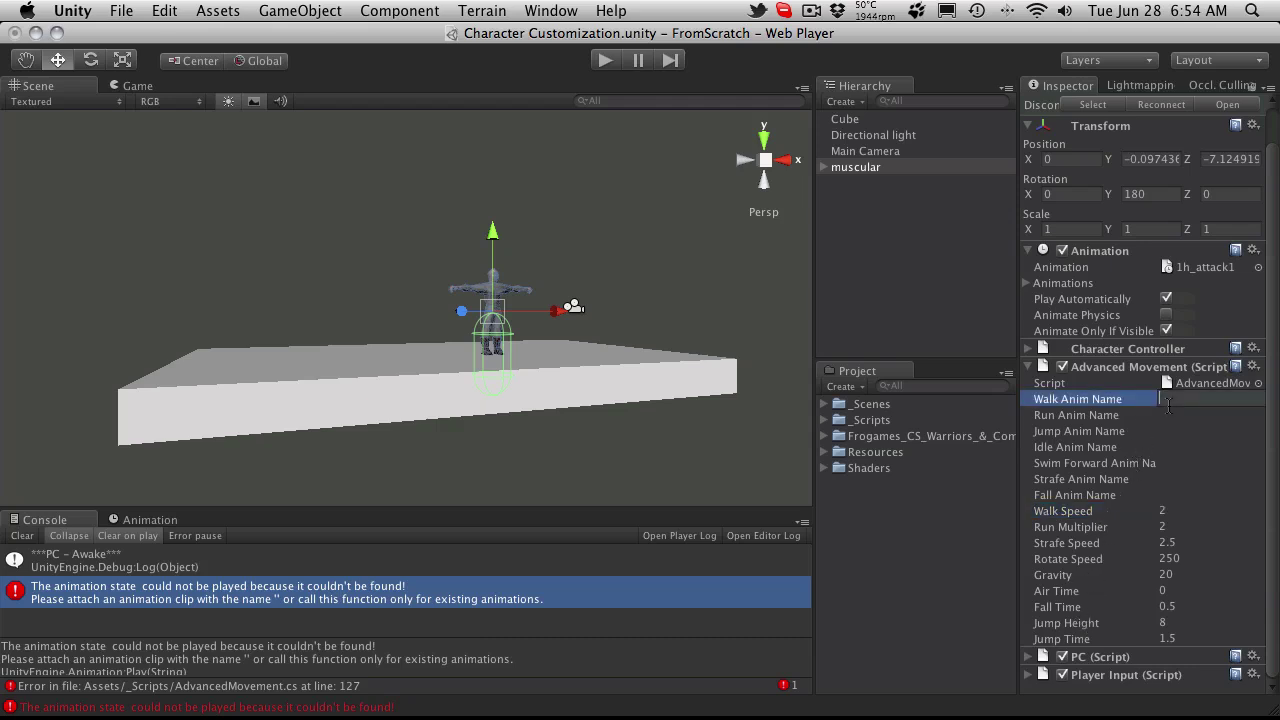
pyautogui.press('Tab')
pyautogui.press('Tab')
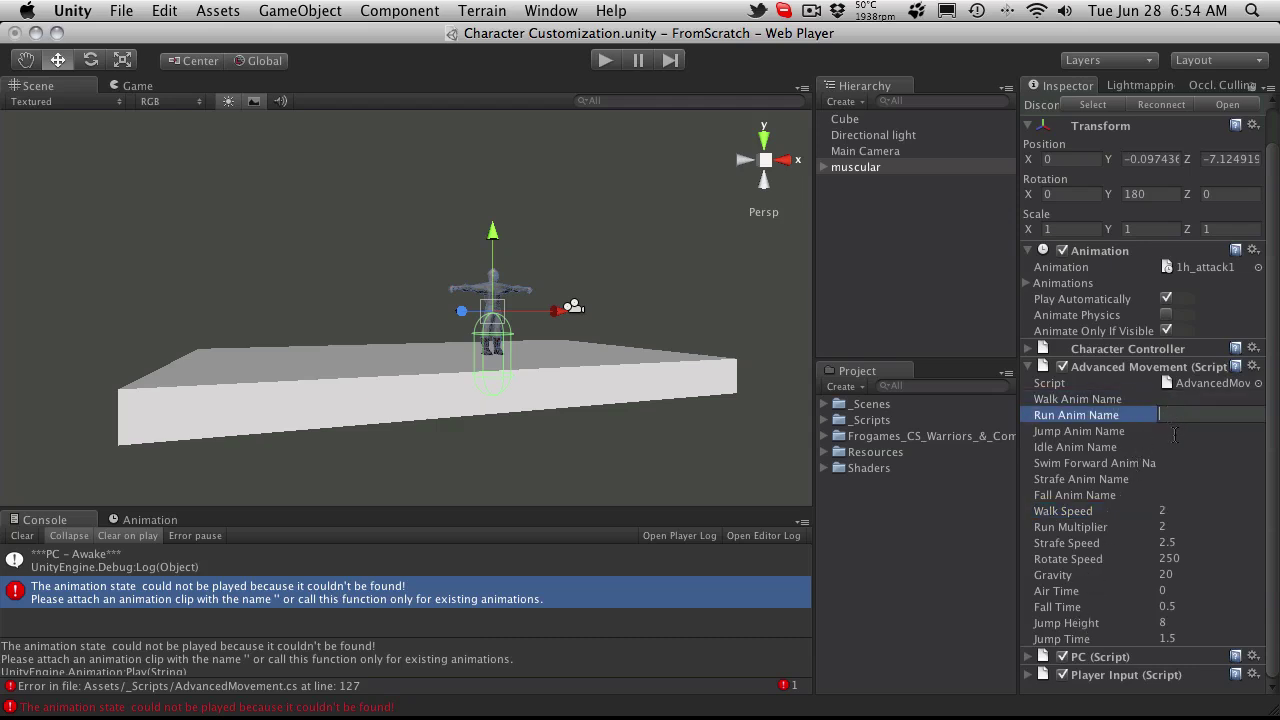
pyautogui.press('Tab')
pyautogui.press('Tab')
pyautogui.press('Tab')
pyautogui.press('Tab')
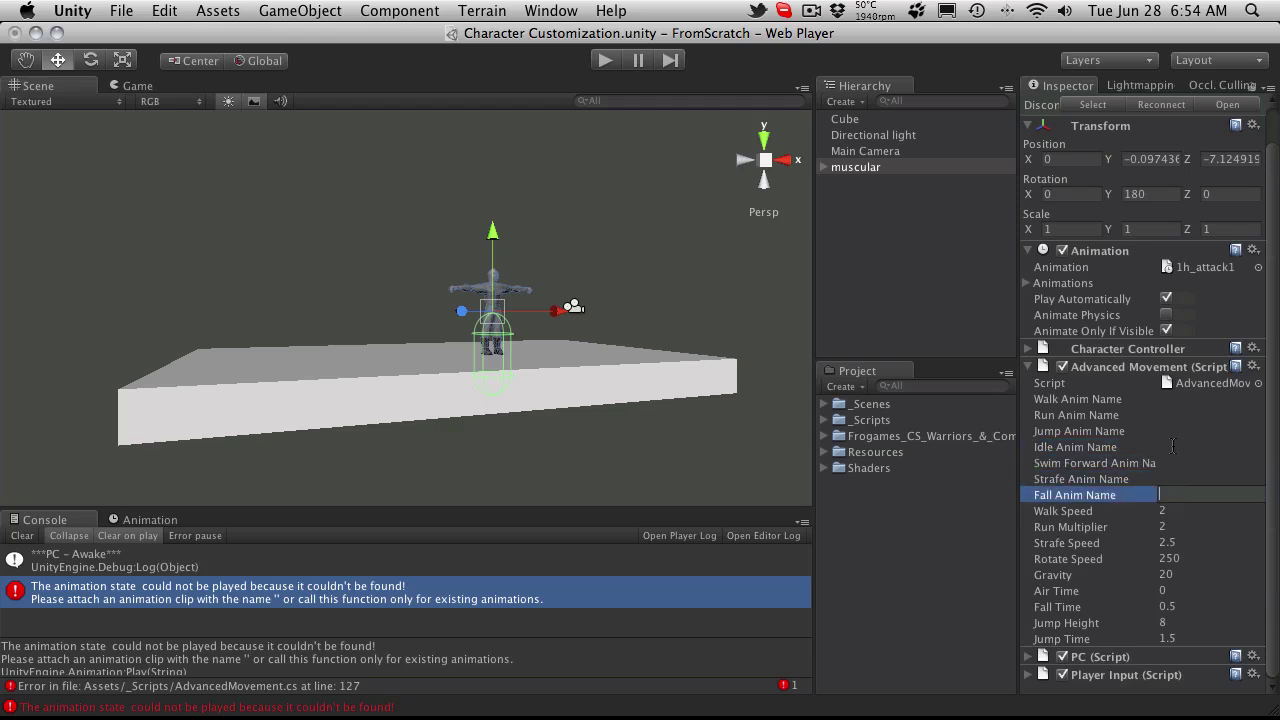
pyautogui.hotkey('shift', 'Tab')
pyautogui.hotkey('shift', 'Tab')
pyautogui.hotkey('shift', 'Tab')
pyautogui.hotkey('shift', 'Tab')
pyautogui.hotkey('shift', 'Tab')
pyautogui.hotkey('shift', 'Tab')
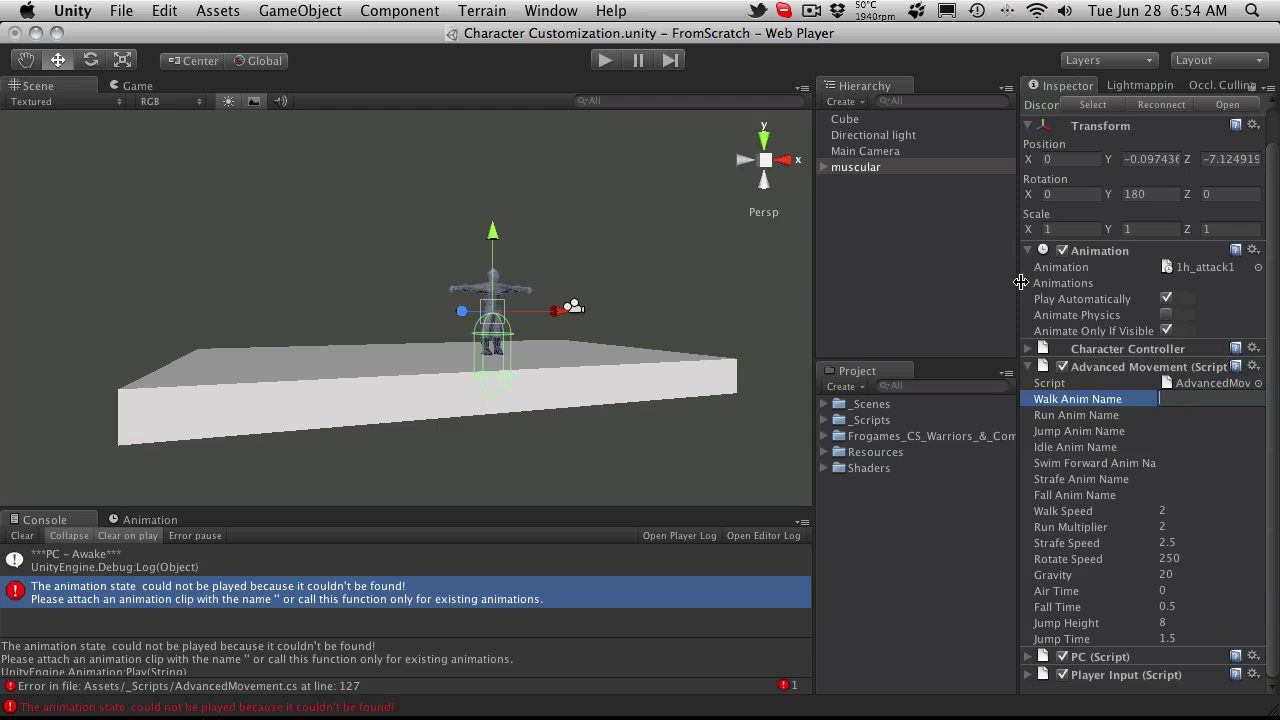
pyautogui.click(1027, 283)
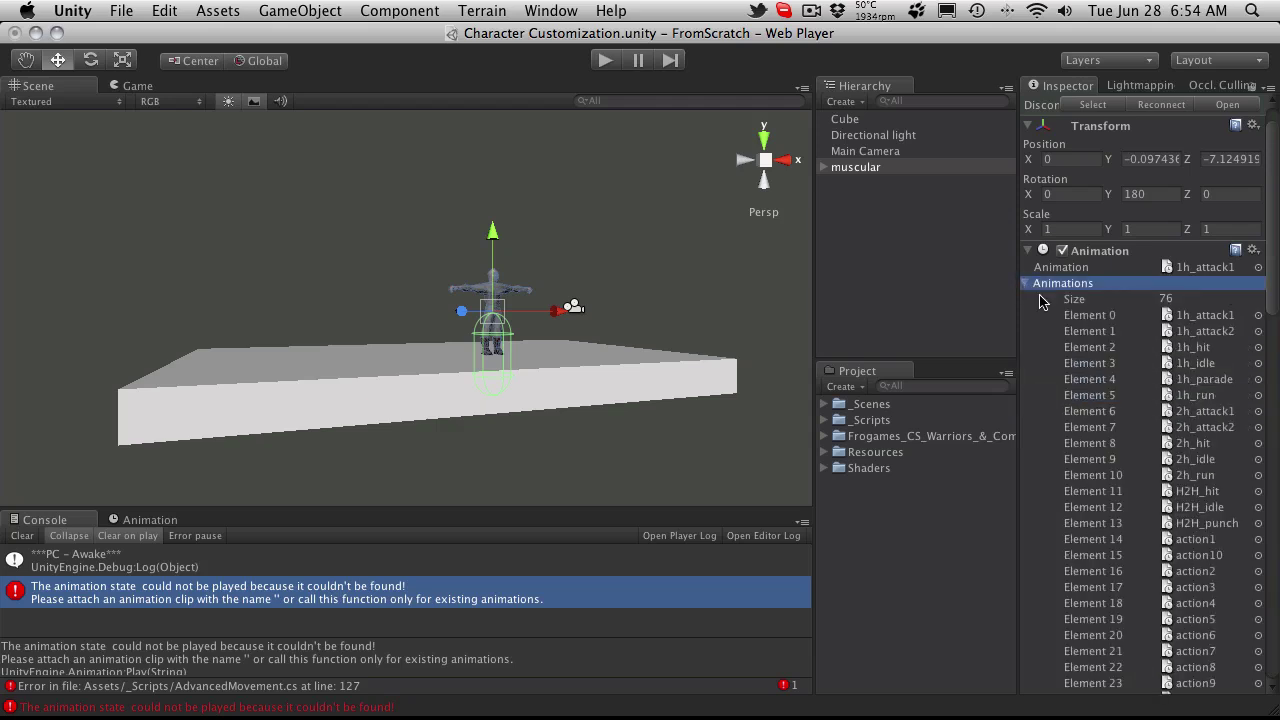
pyautogui.scroll(-10, 1160, 368)
pyautogui.scroll(10, 1155, 340)
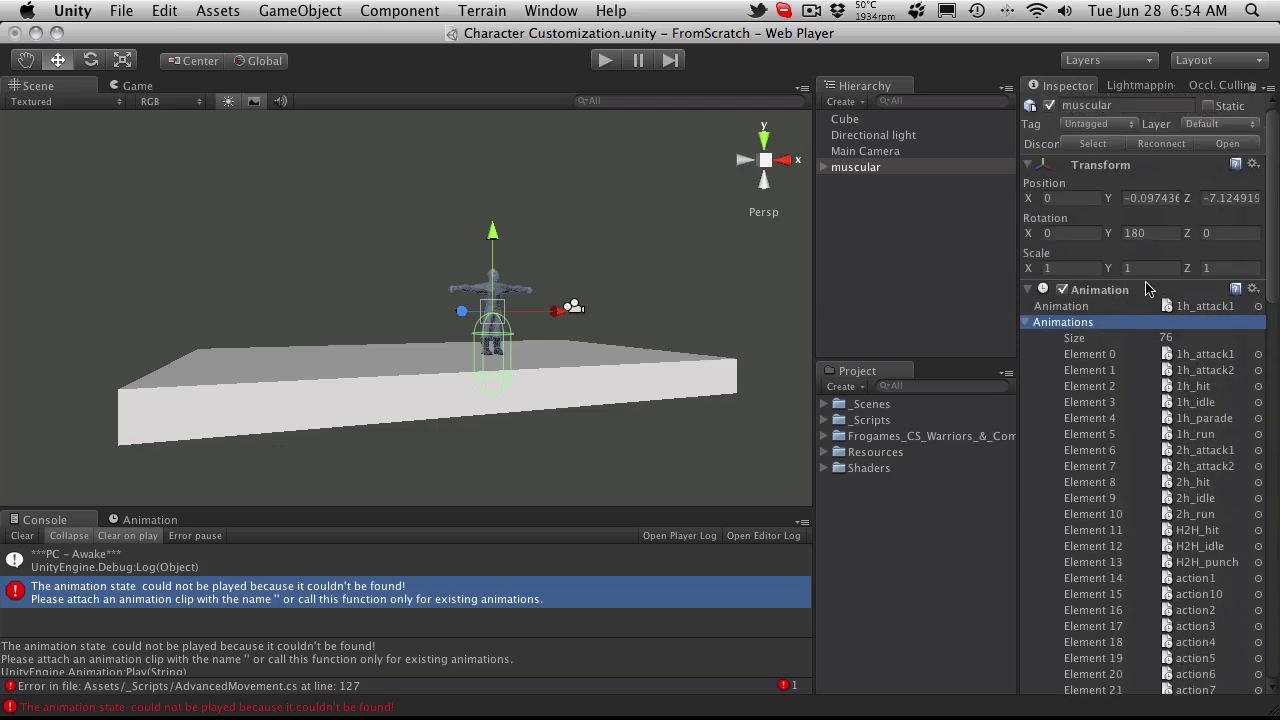
pyautogui.click(1027, 322)
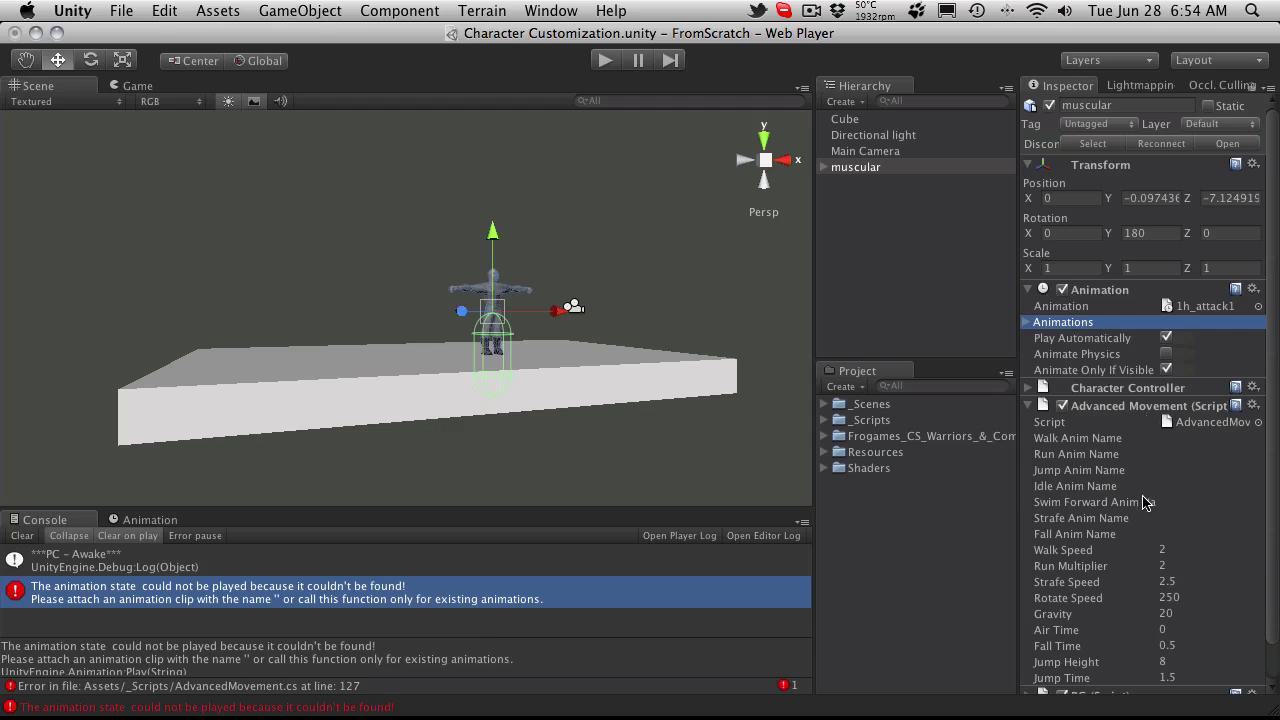
# Open AdvancedMovement.cs at line 127 and add an if( idleAnimName != "" ) condition above the idle Play call
pyautogui.doubleClick(318, 598)
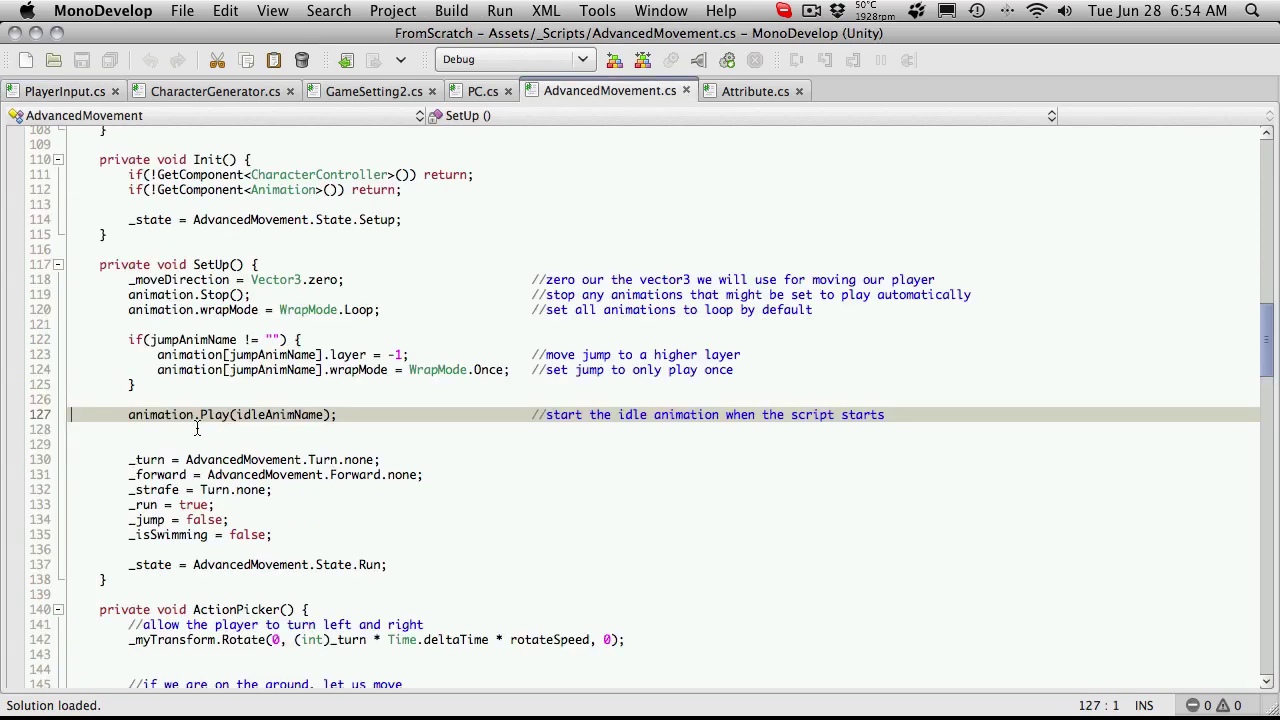
pyautogui.click(246, 403)
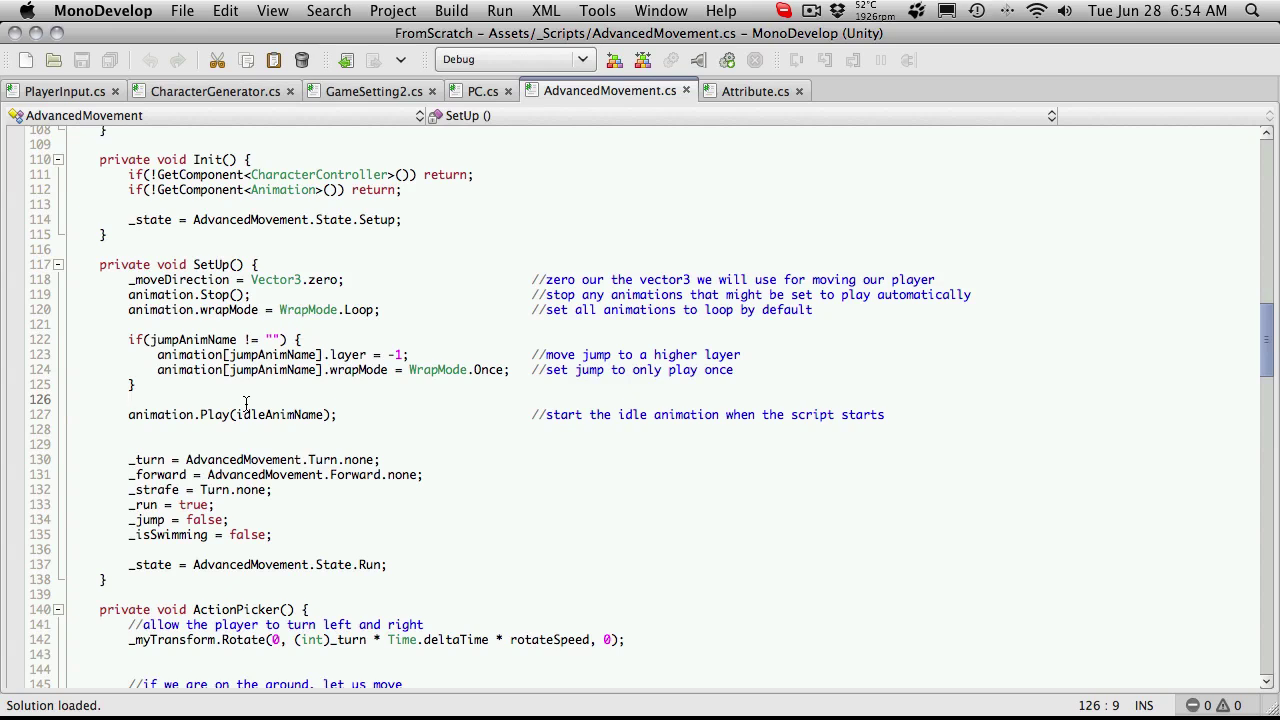
pyautogui.press('Return')
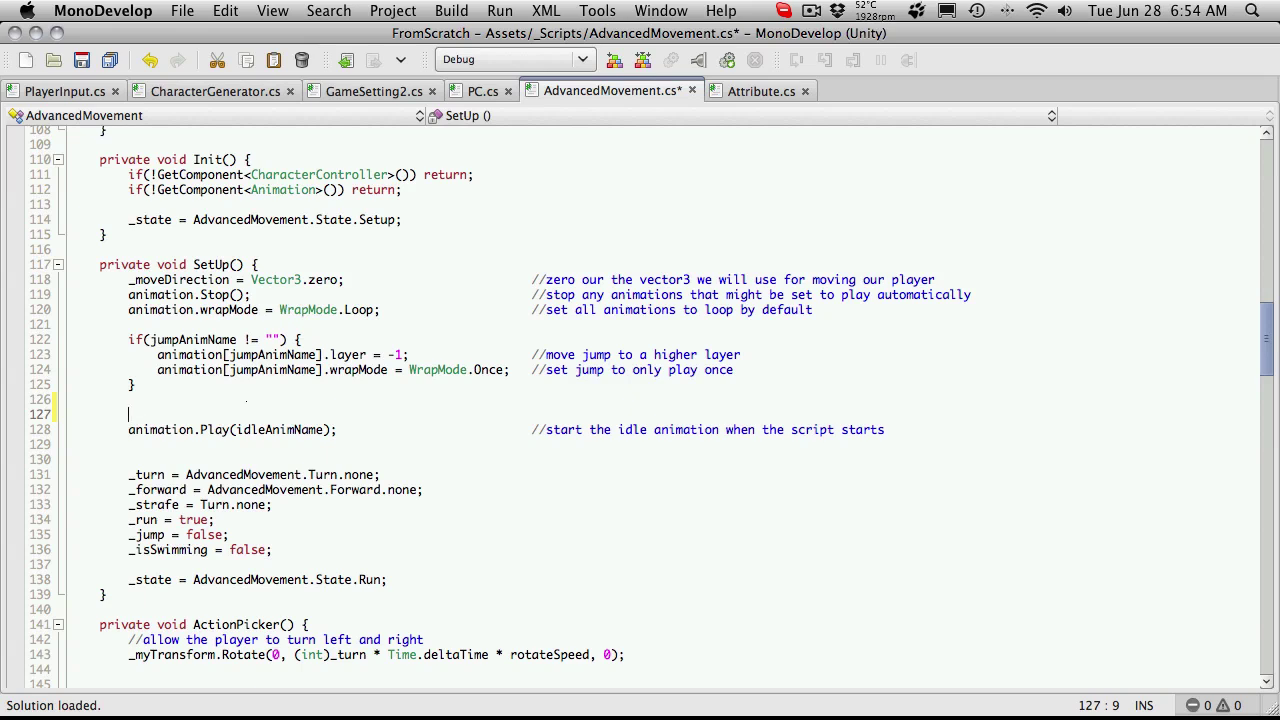
pyautogui.write('if(')
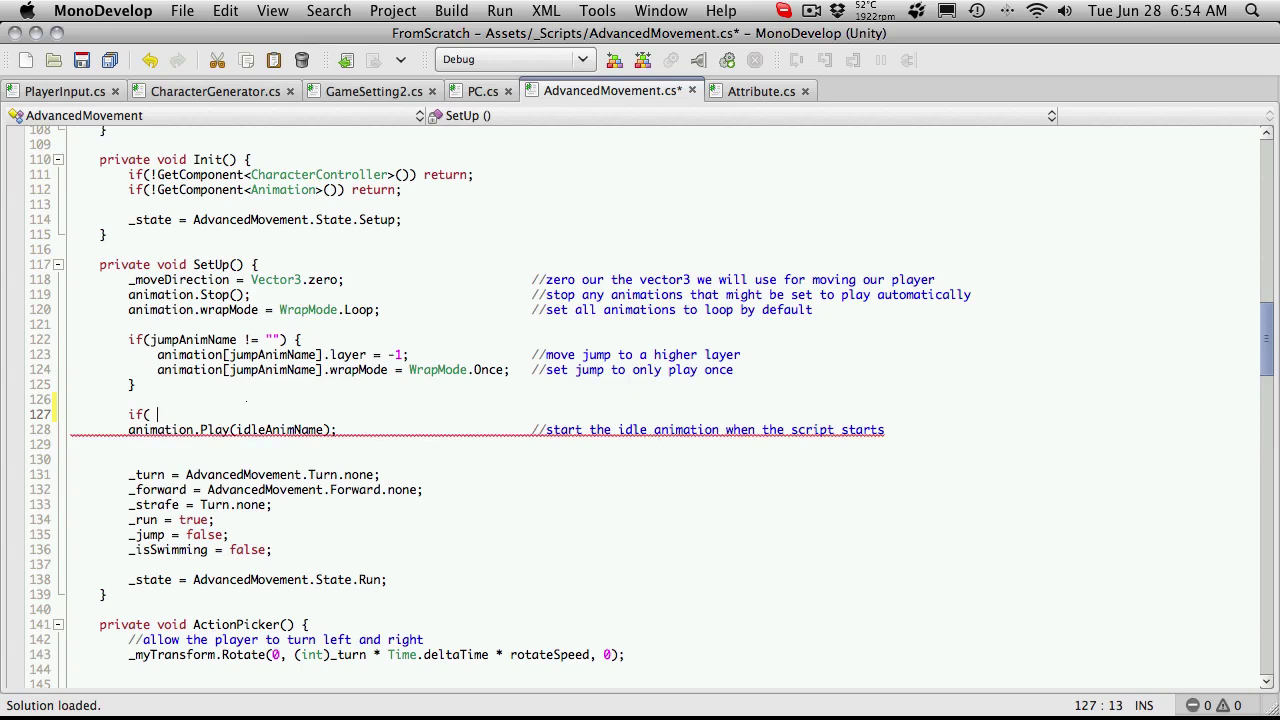
pyautogui.write(' idleAnimName =')
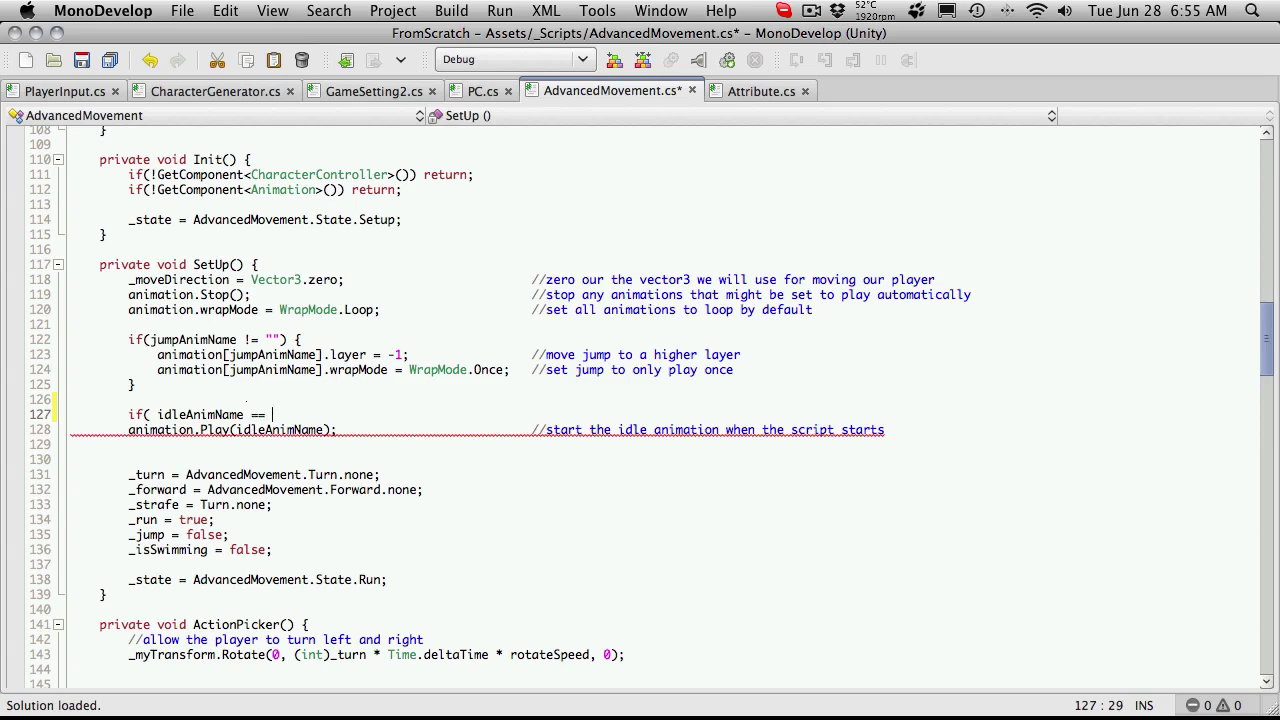
pyautogui.write('= "" )')
pyautogui.press('Left')
pyautogui.press('Left')
pyautogui.press('Left')
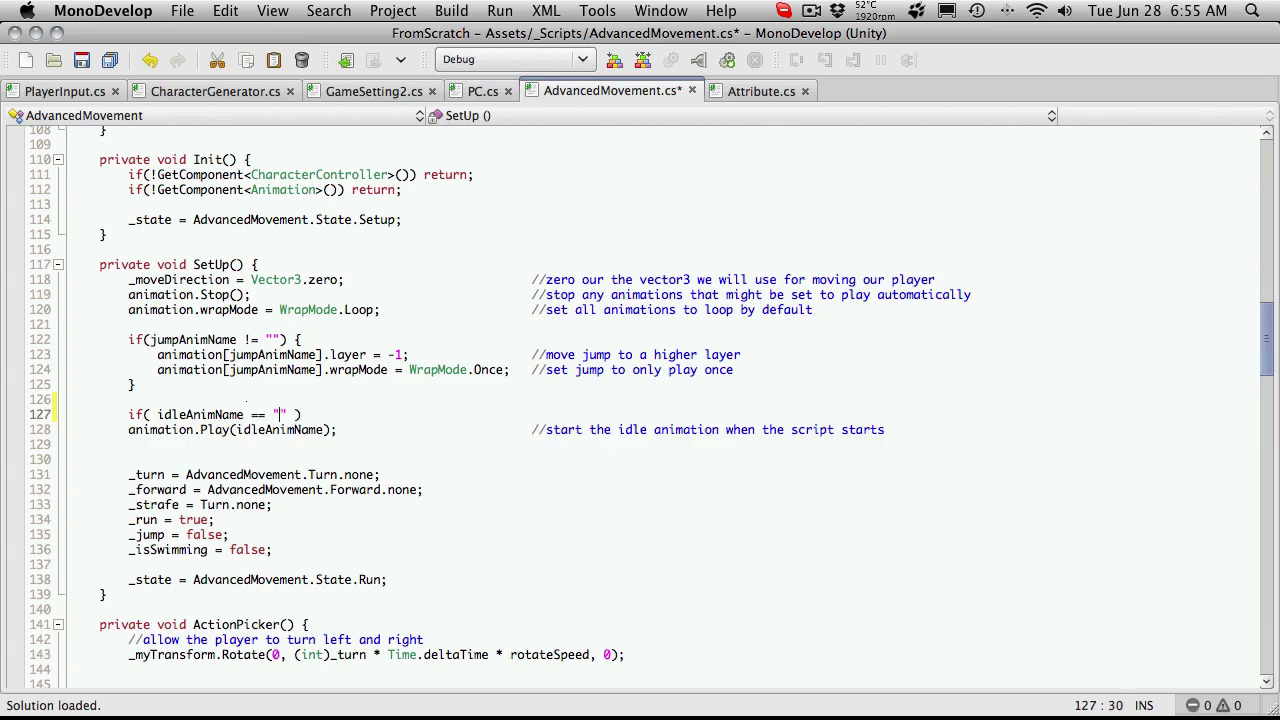
# Indent the idle animation.Play call under the new condition and save the script
pyautogui.click(71, 429)
pyautogui.press('Tab')
pyautogui.press('Tab')
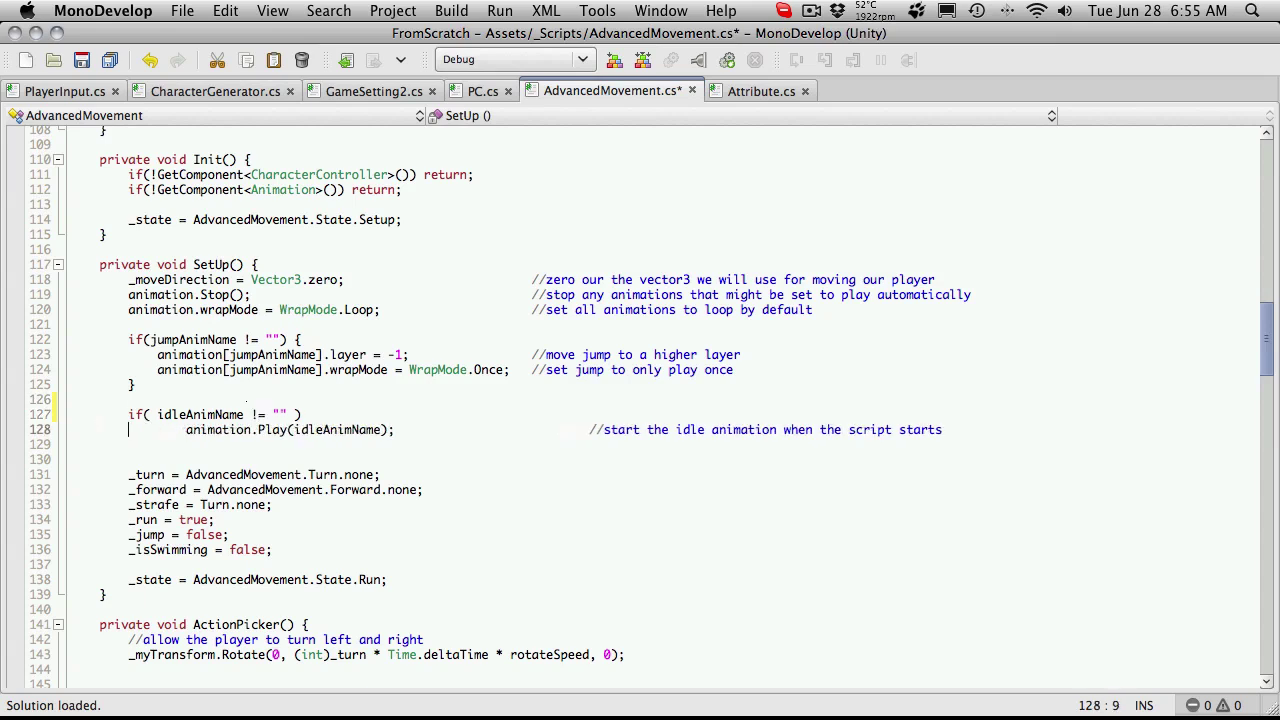
pyautogui.press('BackSpace')
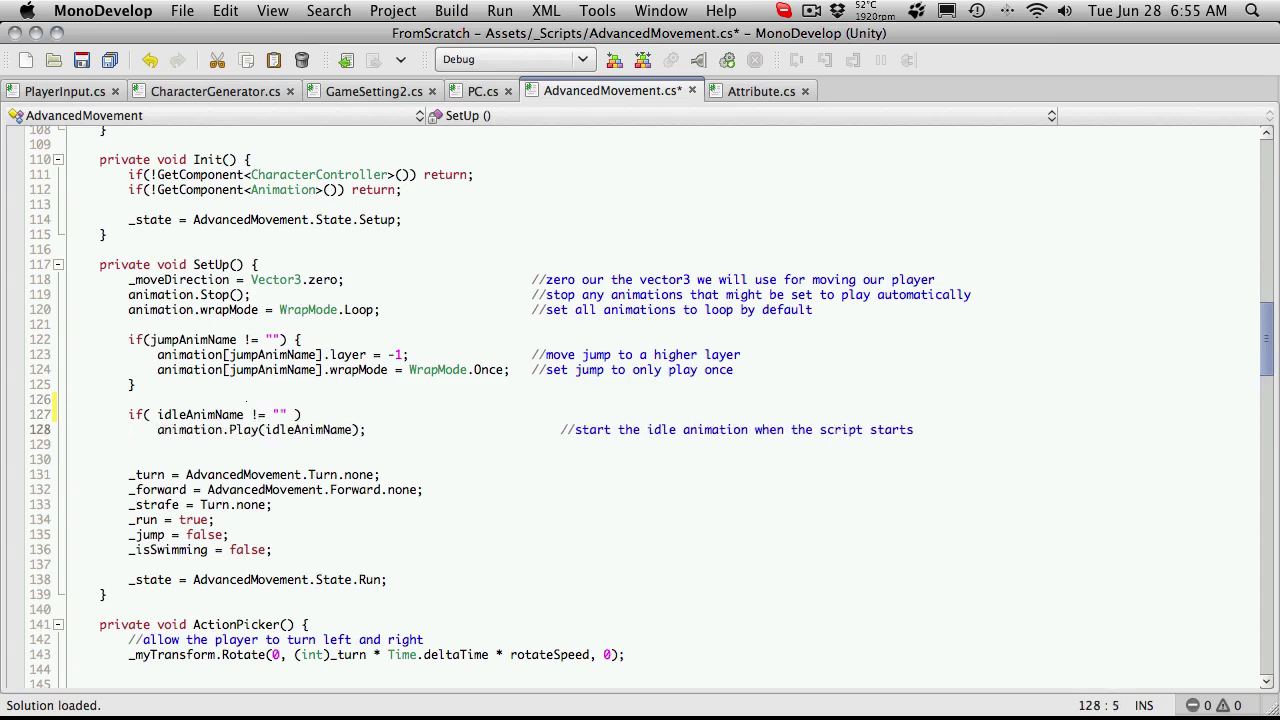
pyautogui.press('super+s')
pyautogui.press('super+Tab')
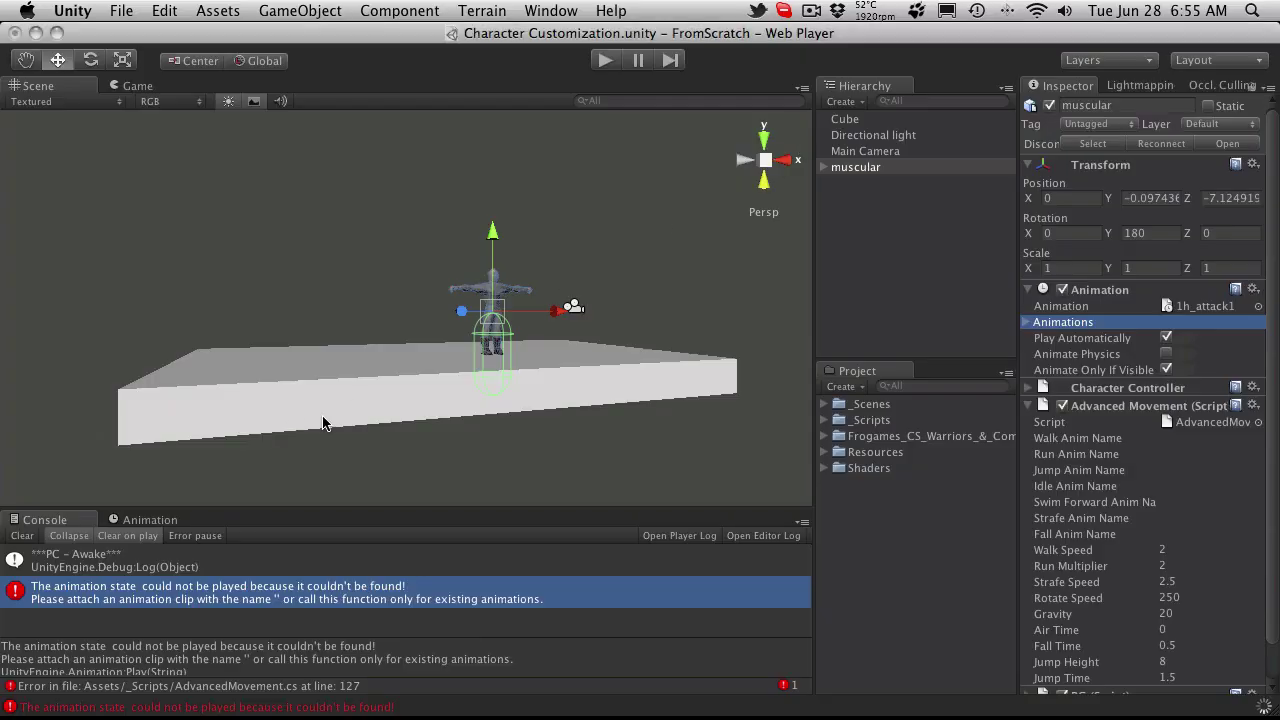
# Clear the Console, turn off Maximize on Play in the Game view, and do a quick test run
pyautogui.click(22, 536)
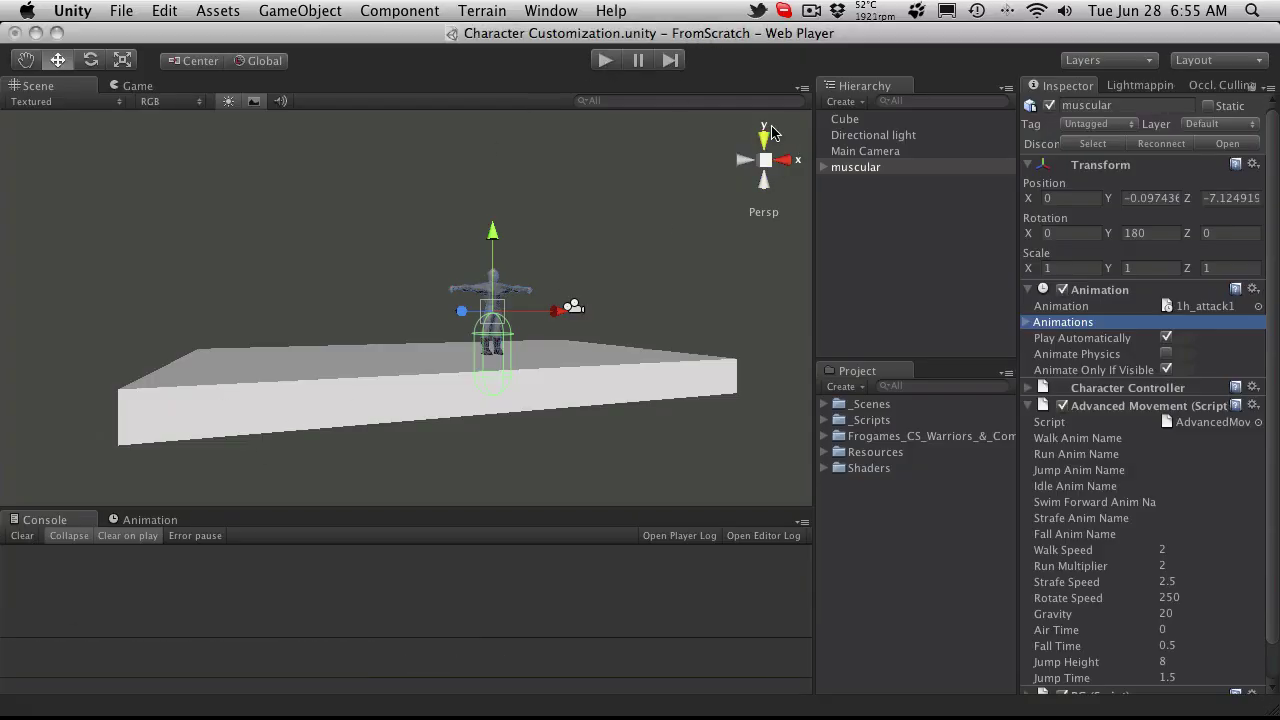
pyautogui.click(165, 88)
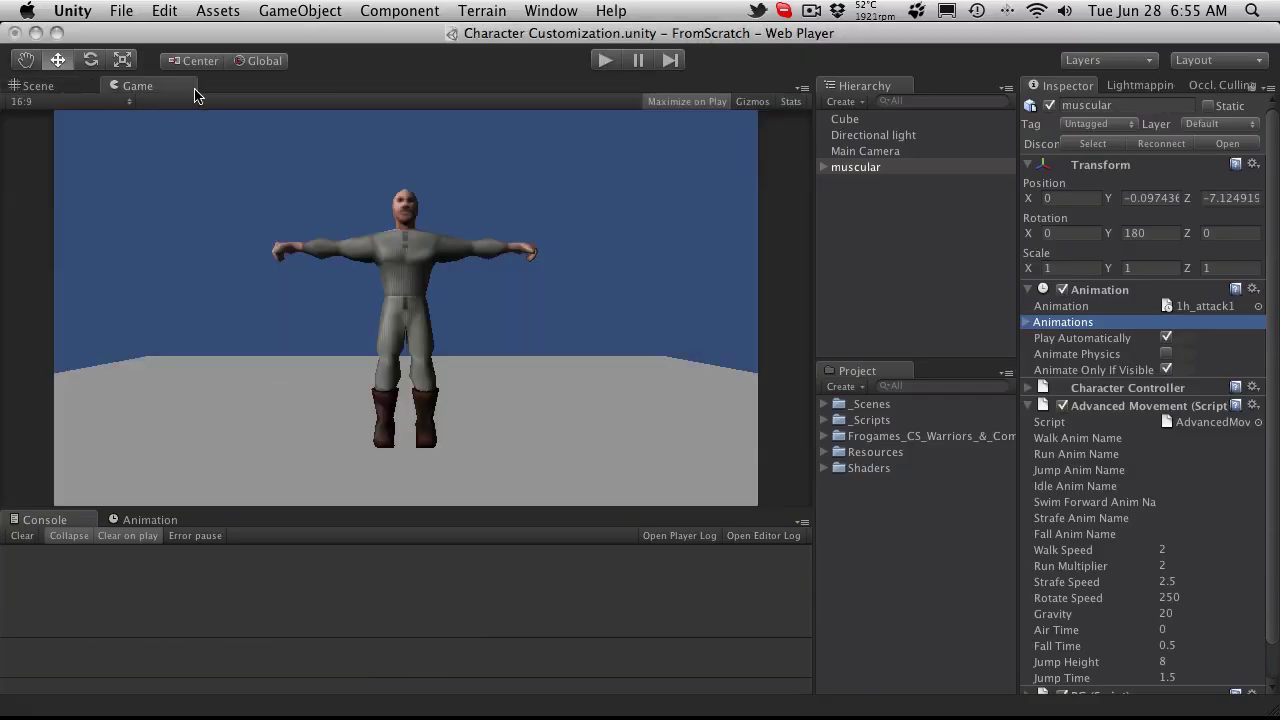
pyautogui.click(702, 104)
pyautogui.click(605, 62)
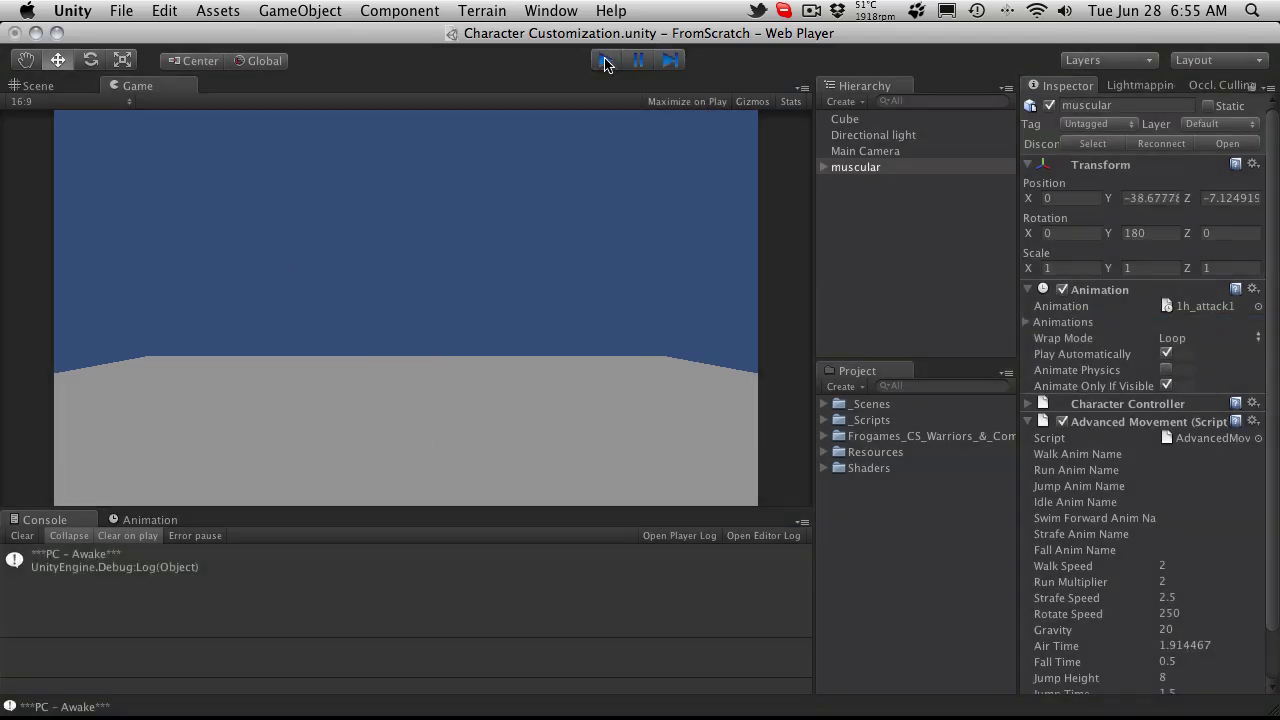
pyautogui.click(605, 62)
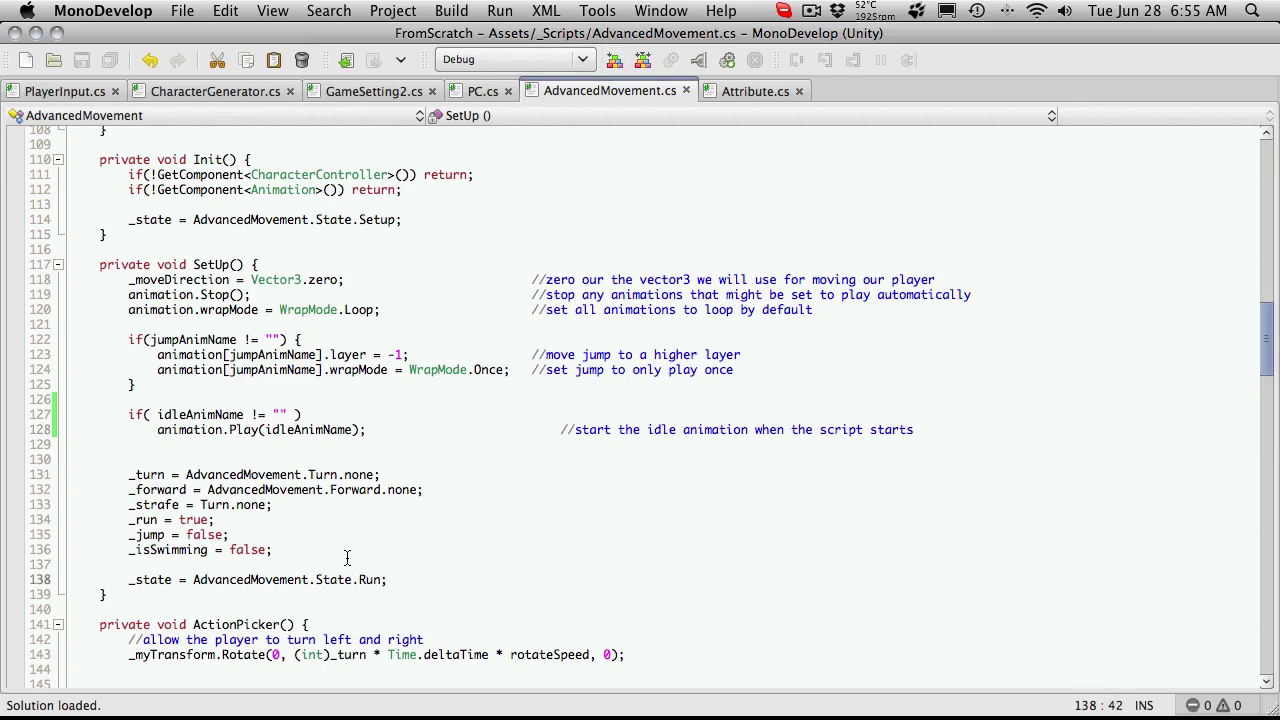
# Delete the if( idleAnimName != "" ) line, unindent the idle Play call, and save AdvancedMovement.cs
pyautogui.scroll(-3, 347, 557)
pyautogui.scroll(2, 346, 516)
pyautogui.click(337, 331)
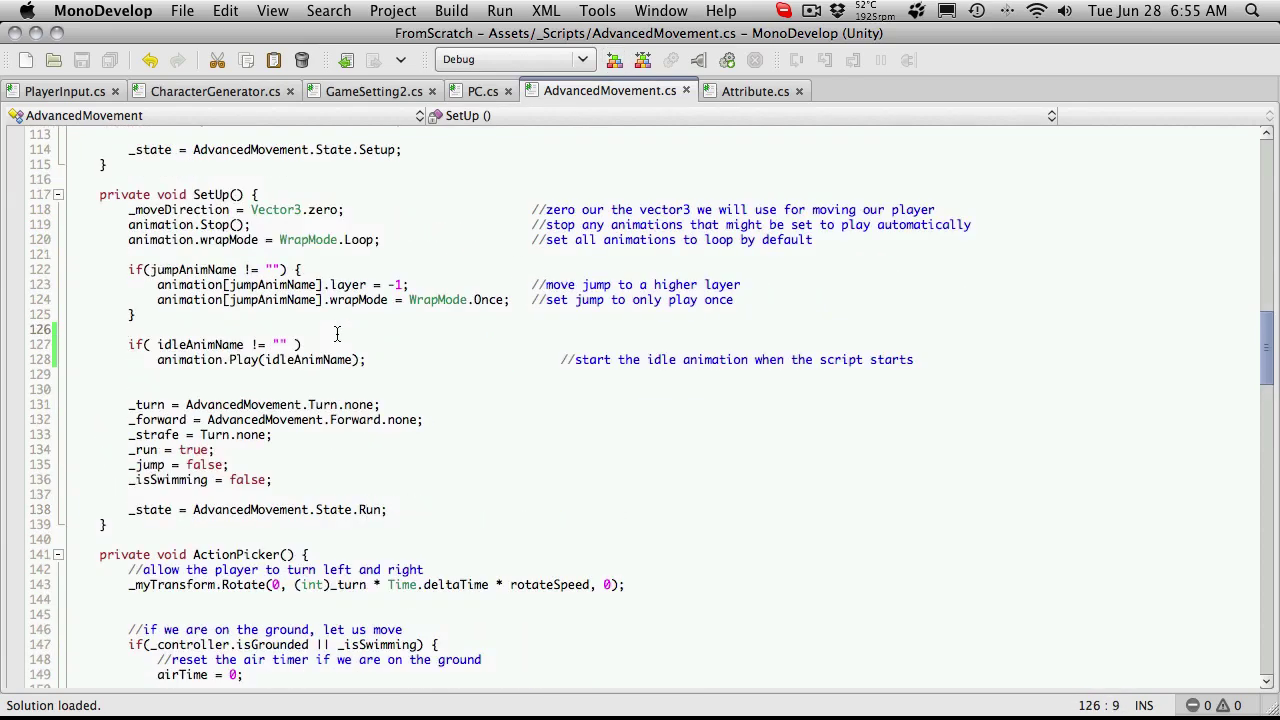
pyautogui.press('Down')
pyautogui.press('Home')
pyautogui.hotkey('shift', 'Down')
pyautogui.press('Delete')
pyautogui.hotkey('shift', 'Tab')
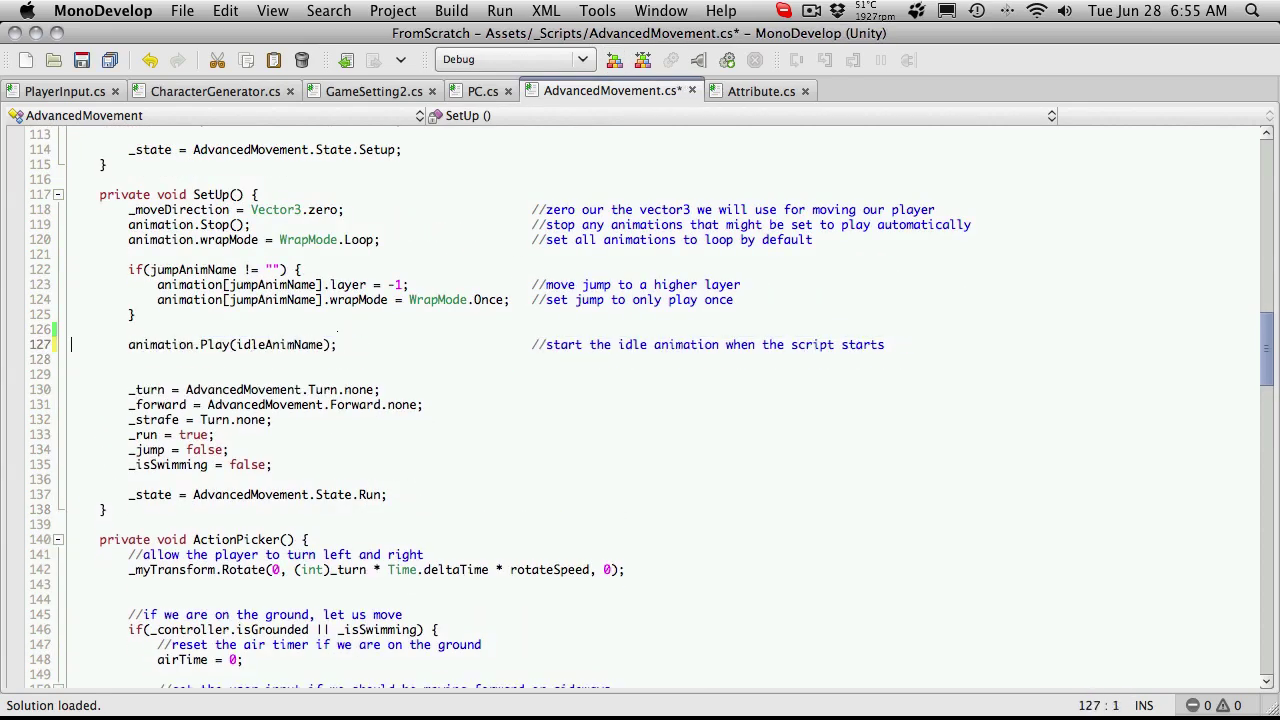
pyautogui.press('super+s')
pyautogui.press('super+Tab')
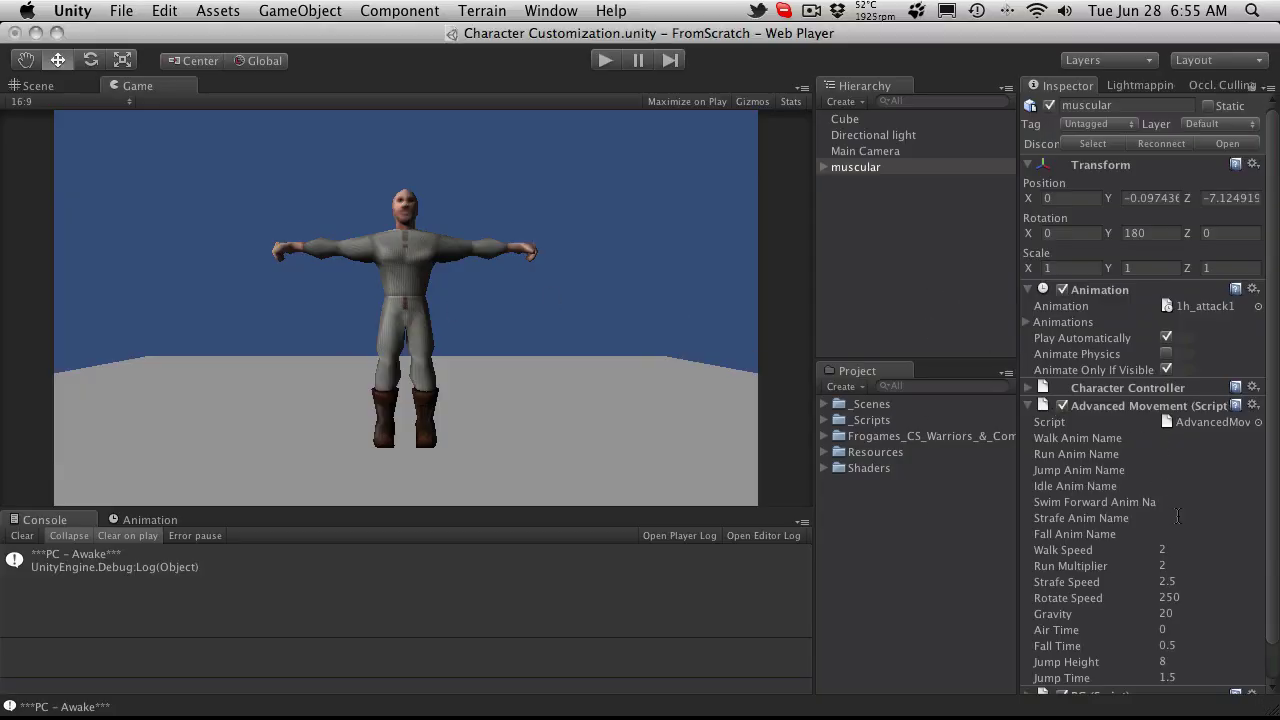
# Browse the character's Animations list to find the idle1 clip, then collapse it
pyautogui.click(1024, 330)
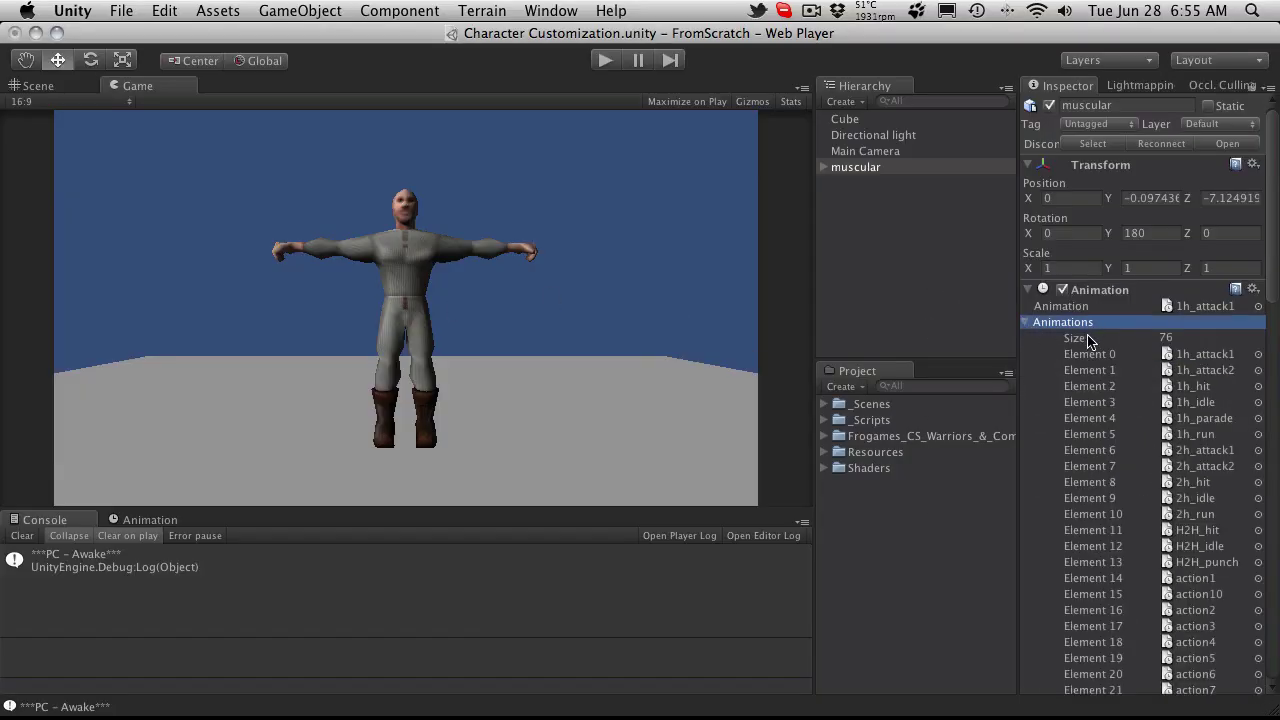
pyautogui.scroll(-15, 1094, 346)
pyautogui.scroll(-3, 1107, 368)
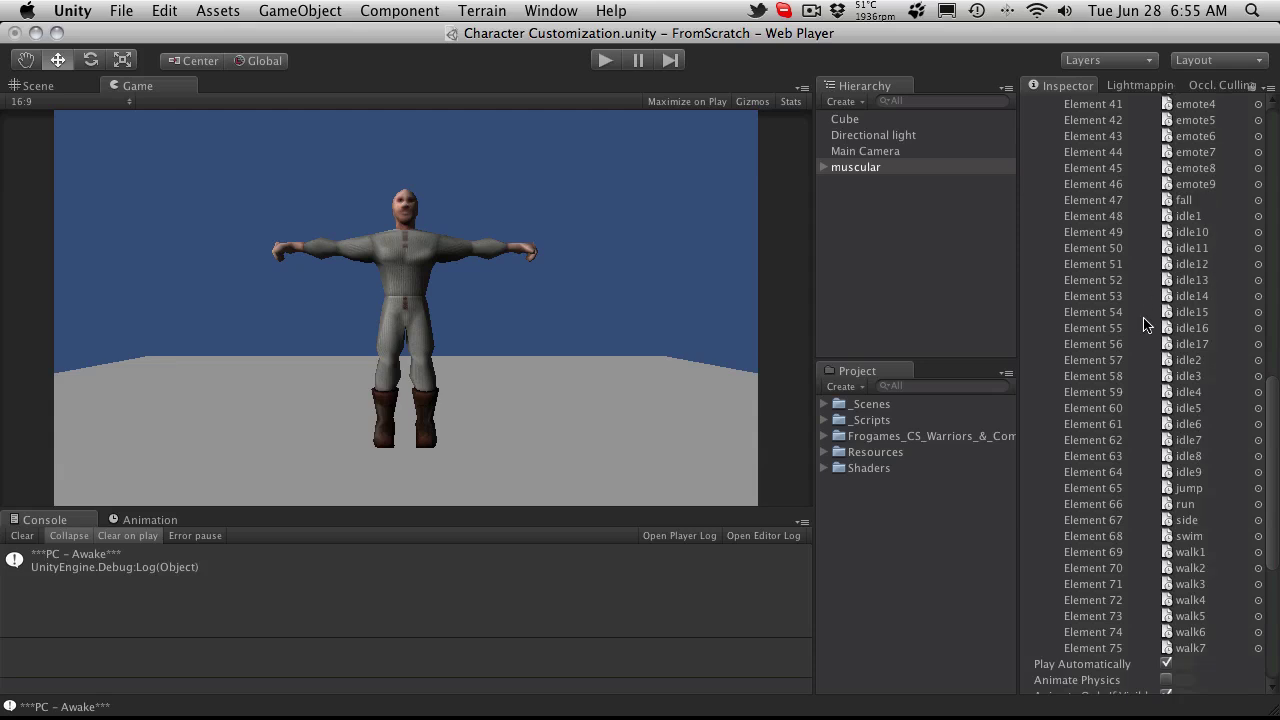
pyautogui.scroll(5, 1145, 324)
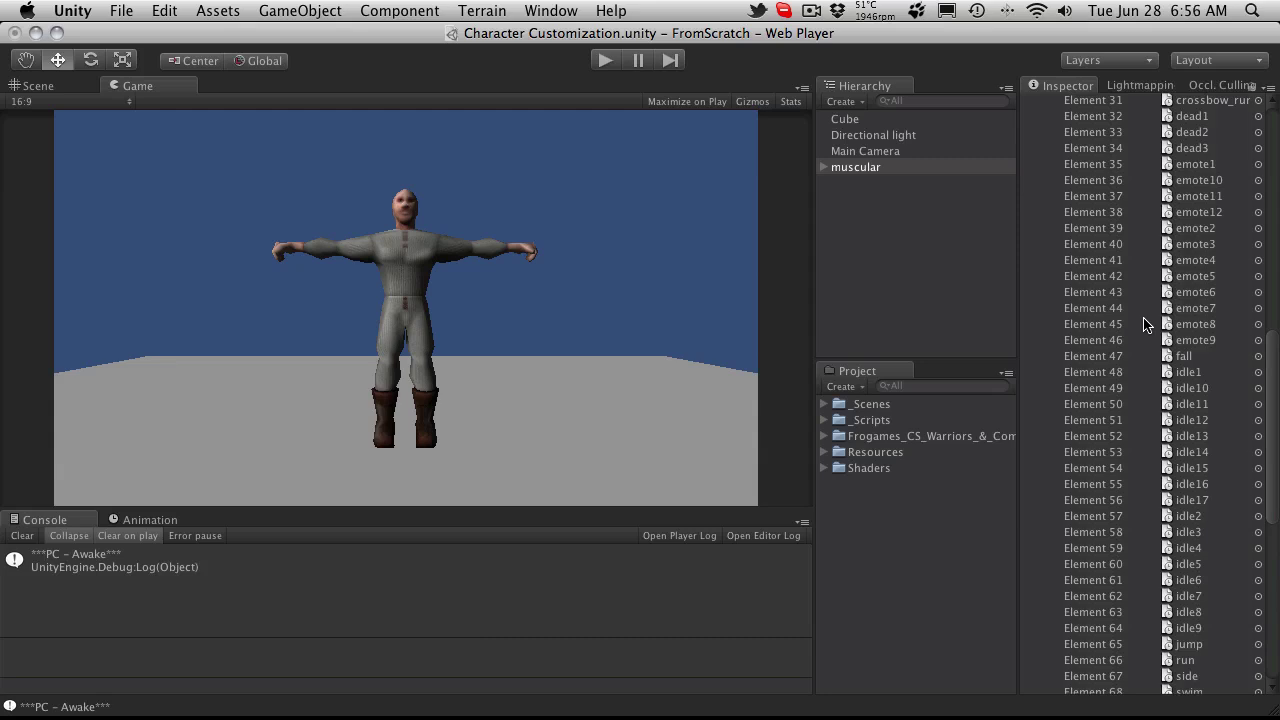
pyautogui.scroll(15, 1145, 324)
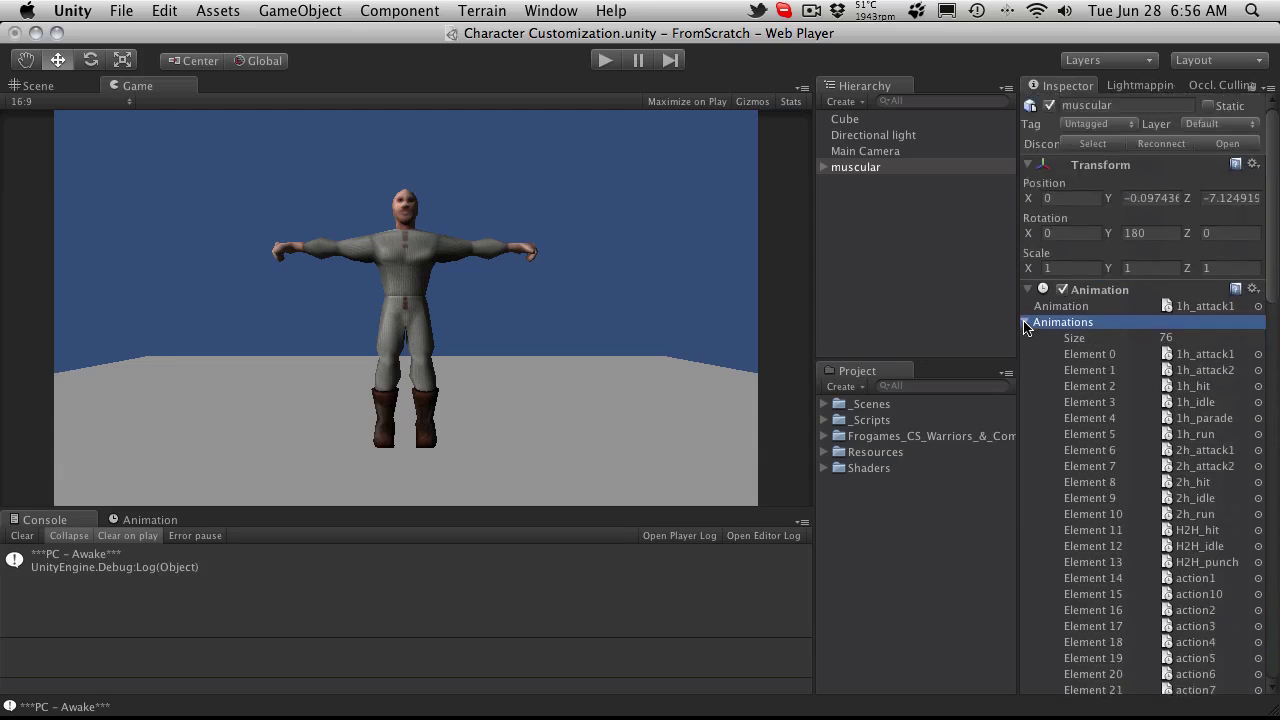
pyautogui.click(1025, 322)
# Enter idle1 in the Advanced Movement Idle Anim Name field
pyautogui.click(1197, 485)
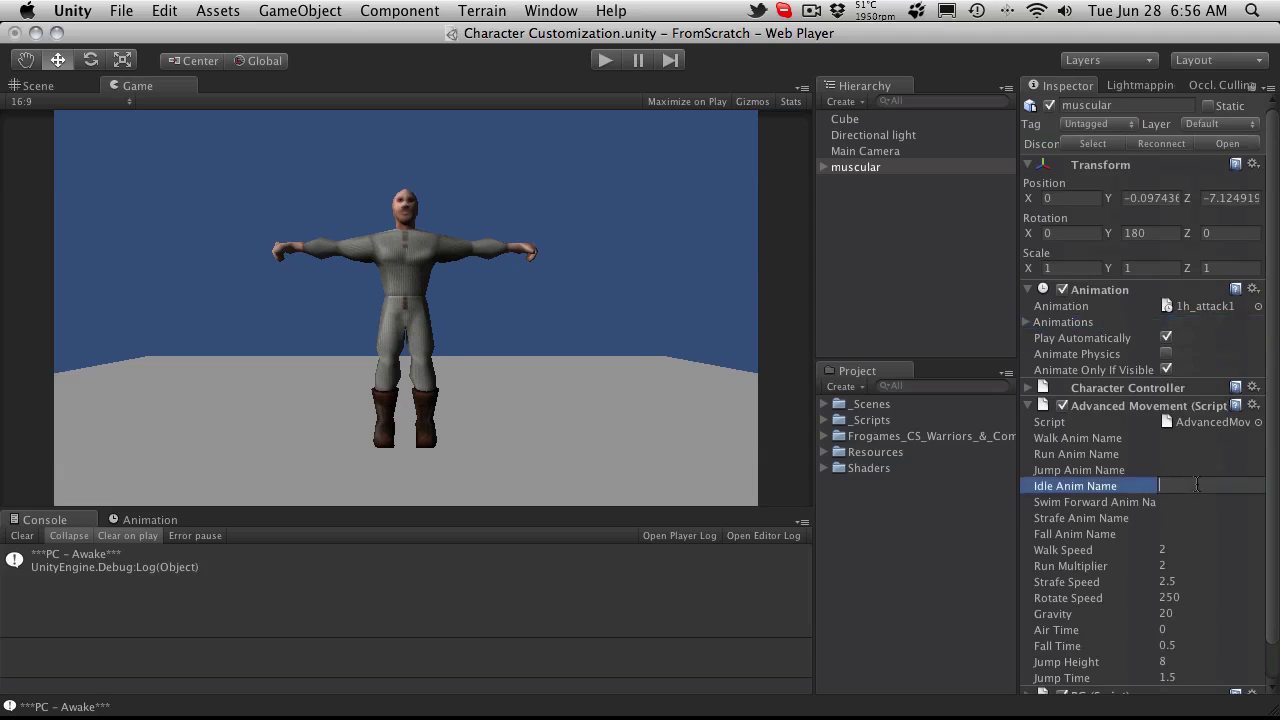
pyautogui.write('idle1')
pyautogui.press('Return')
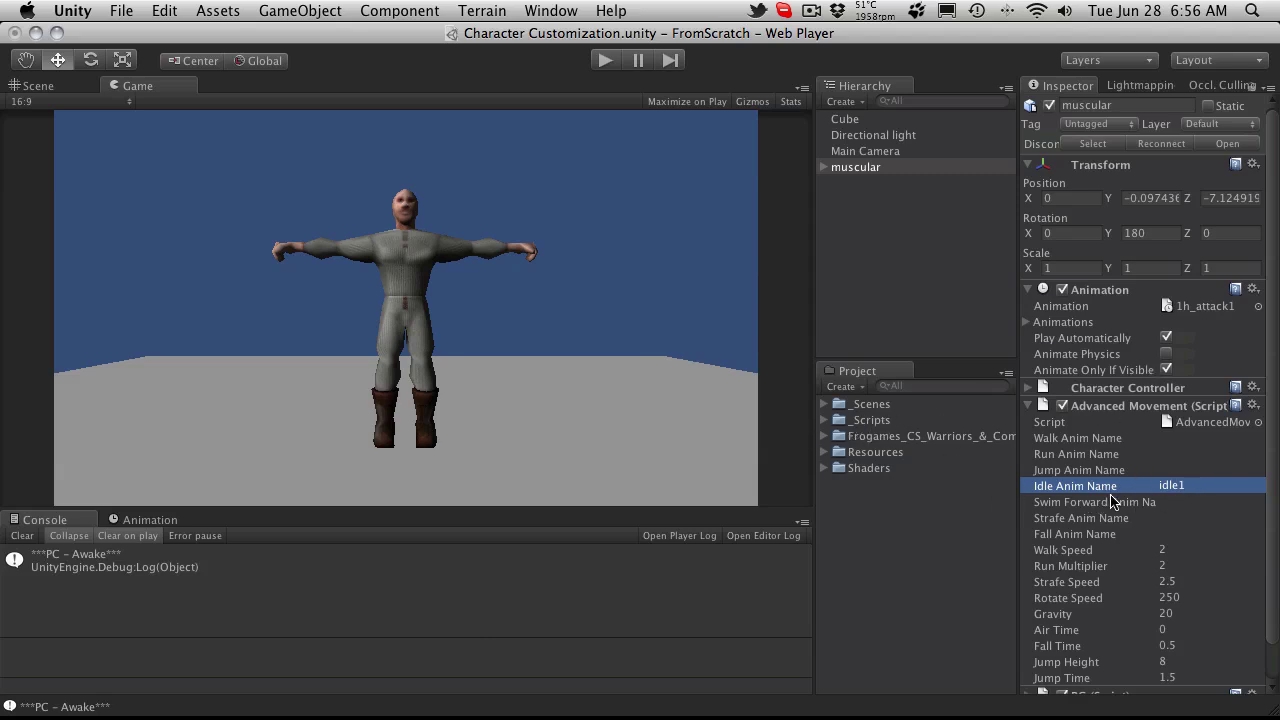
# Test-run with idle1, frame and orbit the falling muscular character in Scene view, then stop
pyautogui.click(605, 59)
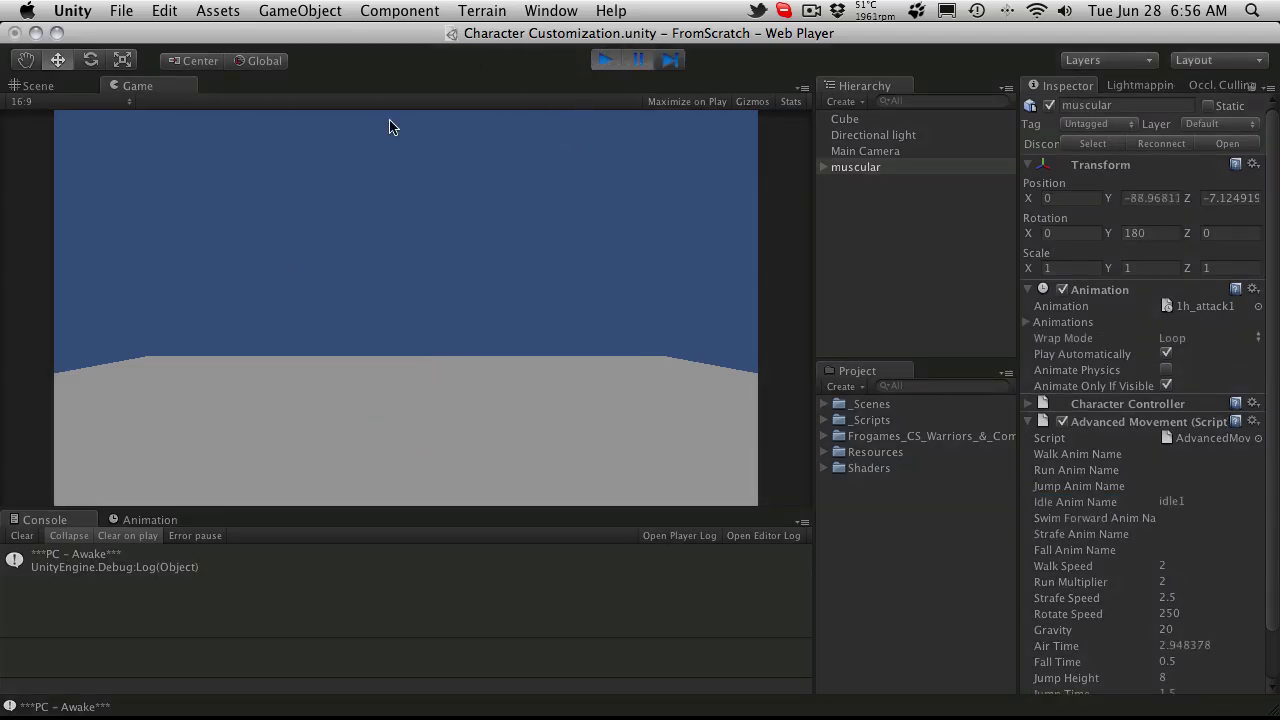
pyautogui.click(67, 86)
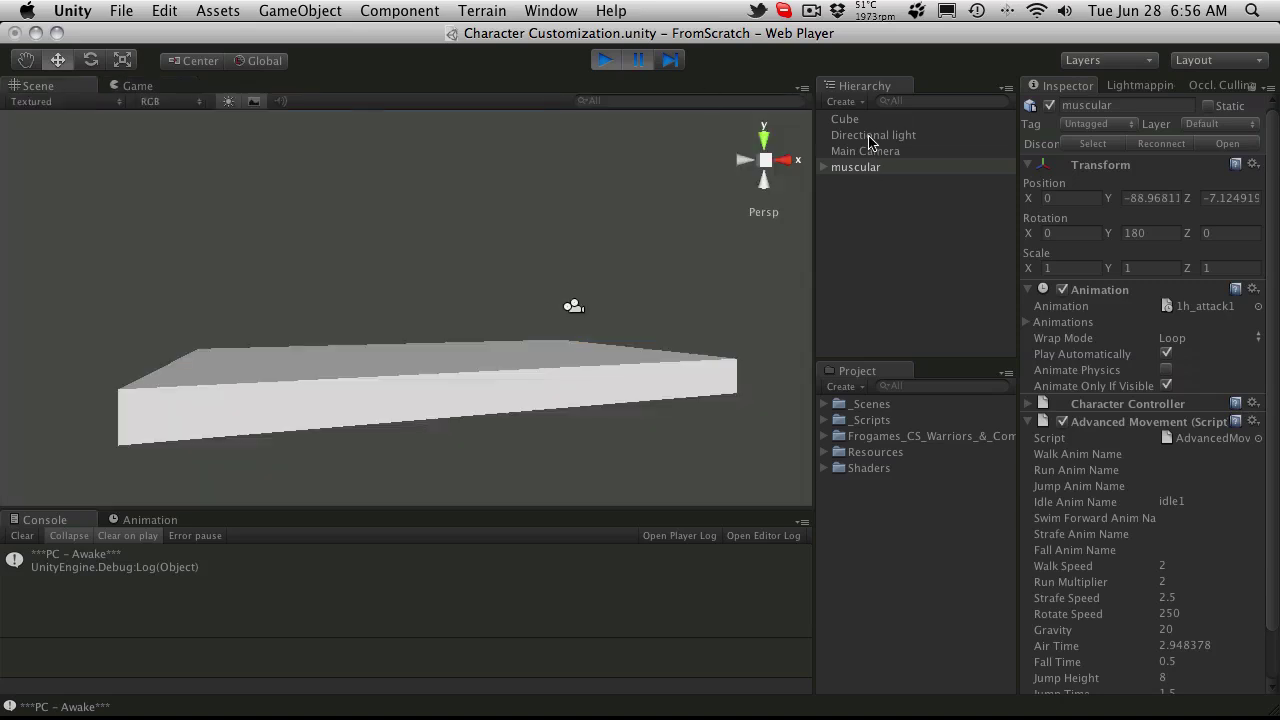
pyautogui.click(870, 167)
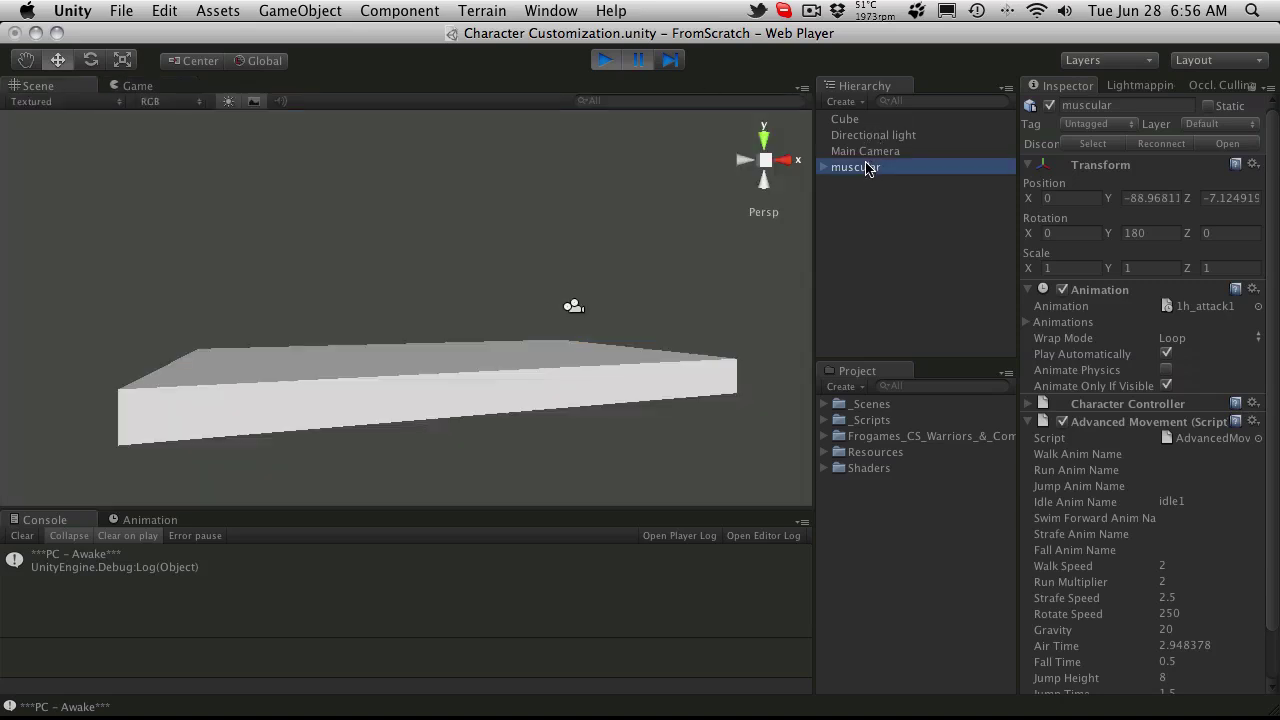
pyautogui.press('f')
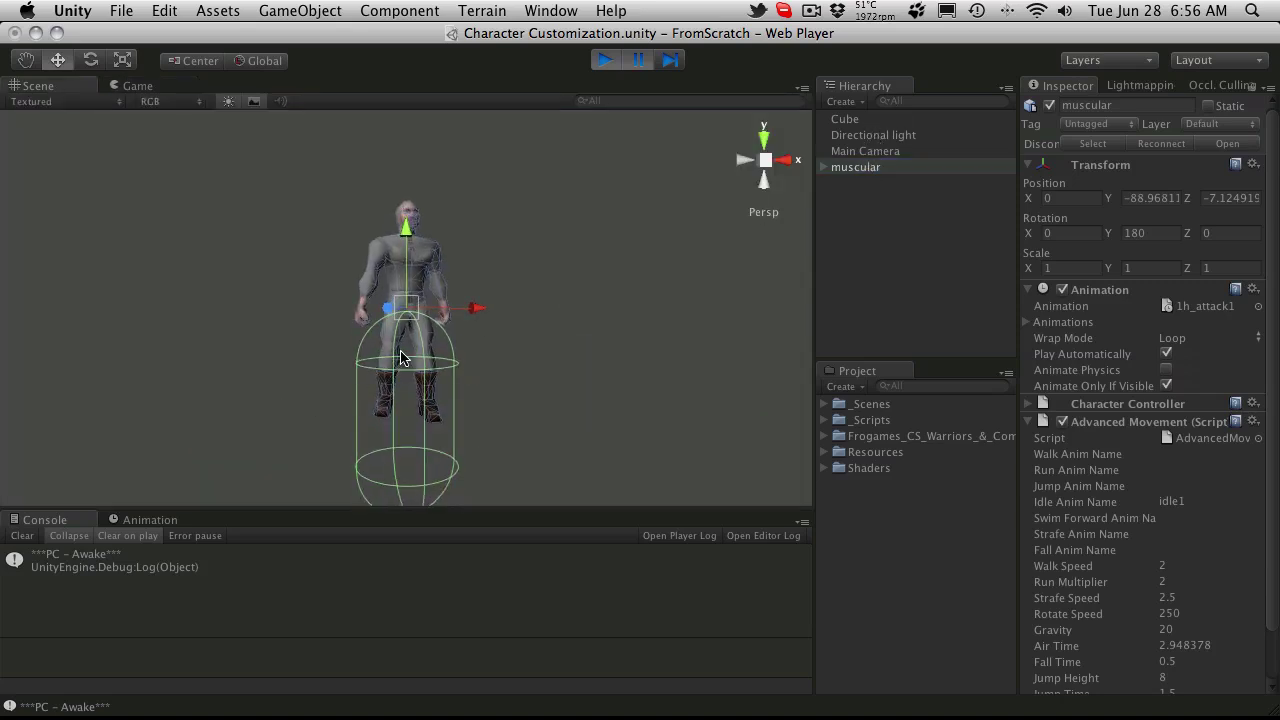
pyautogui.keyDown('alt'); pyautogui.moveTo(358, 330); pyautogui.dragTo(640, 272); pyautogui.keyUp('alt')
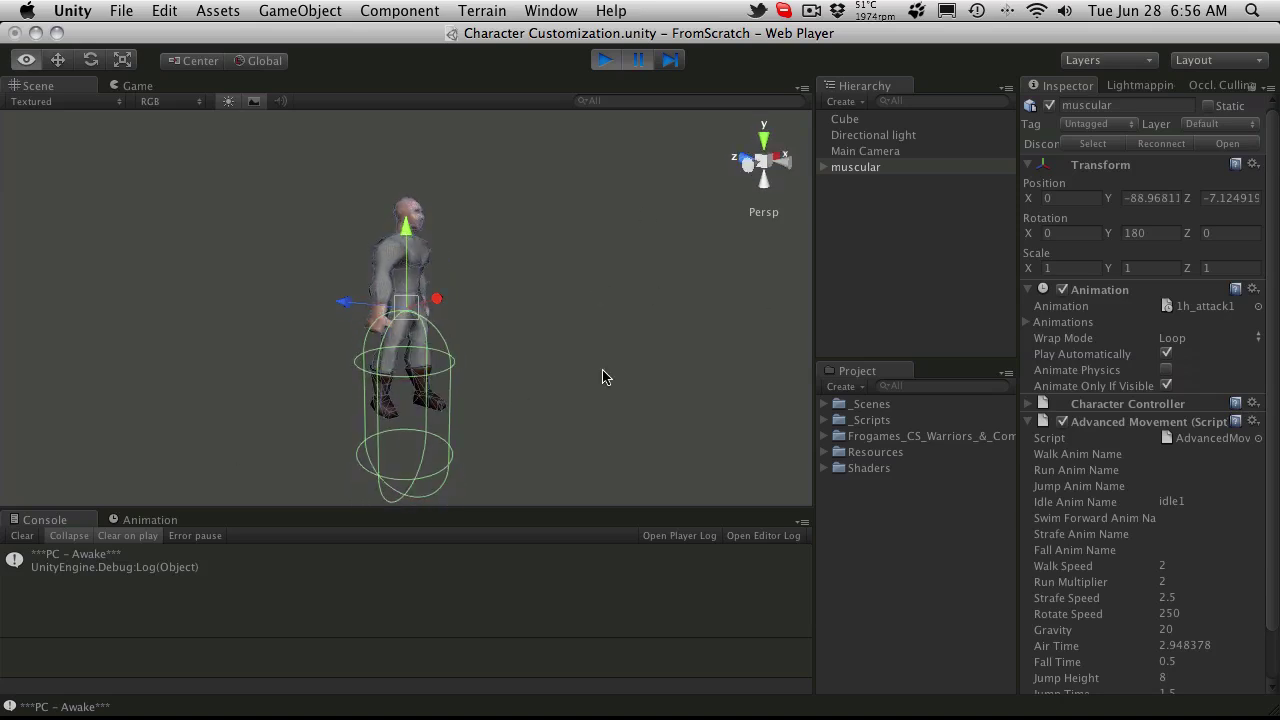
pyautogui.click(603, 62)
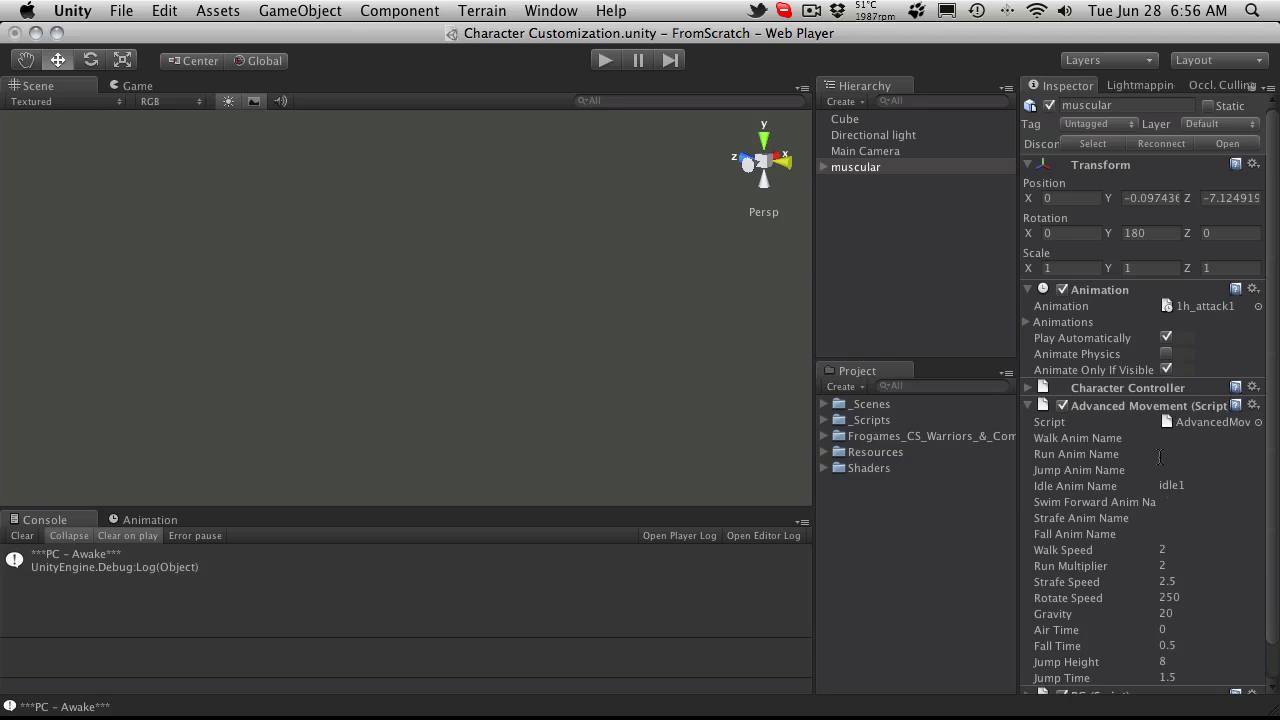
# In Advanced Movement, enter walk1 as Walk Anim Name and run as Run Anim Name
pyautogui.click(1030, 322)
pyautogui.scroll(-20, 1165, 373)
pyautogui.scroll(2, 1180, 300)
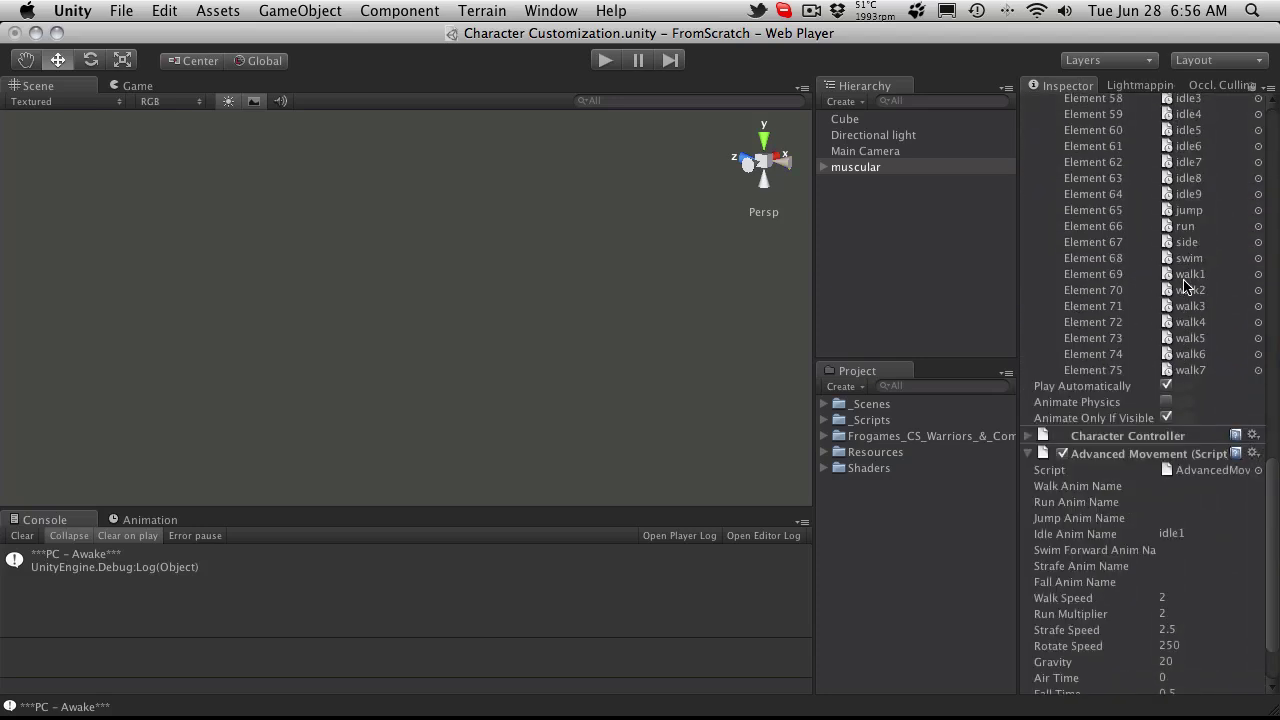
pyautogui.scroll(2, 1185, 285)
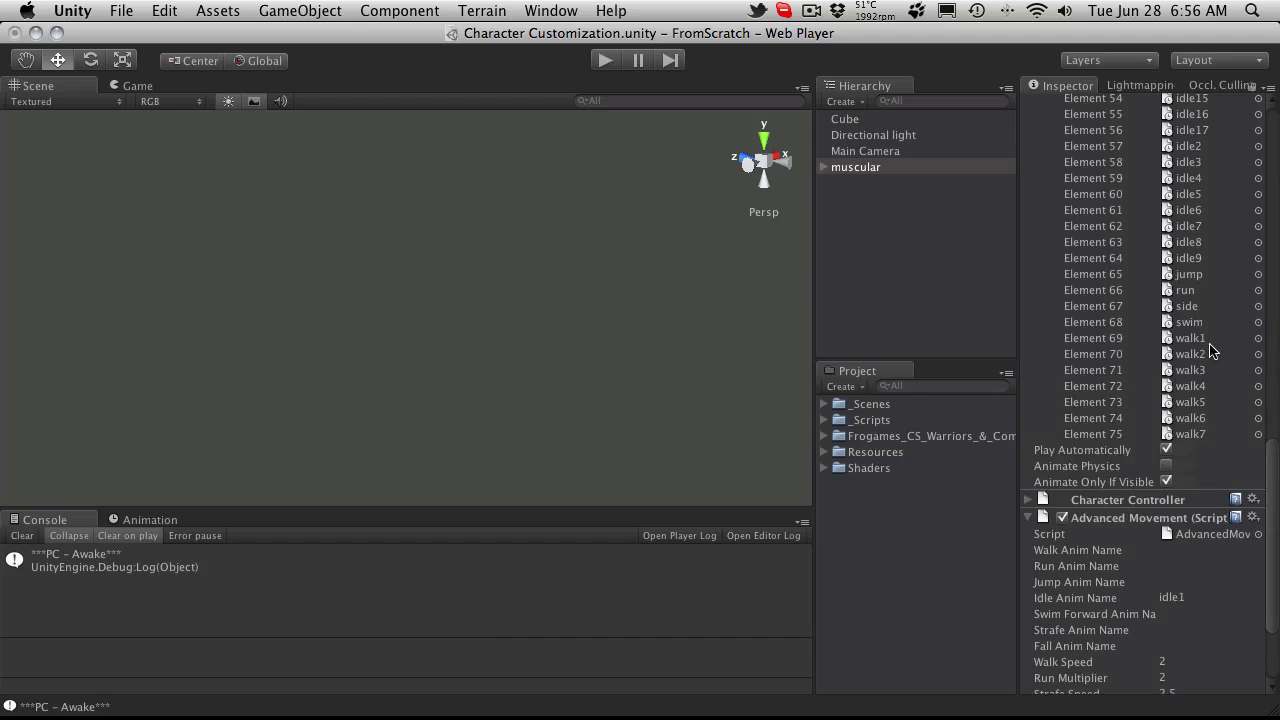
pyautogui.click(1193, 551)
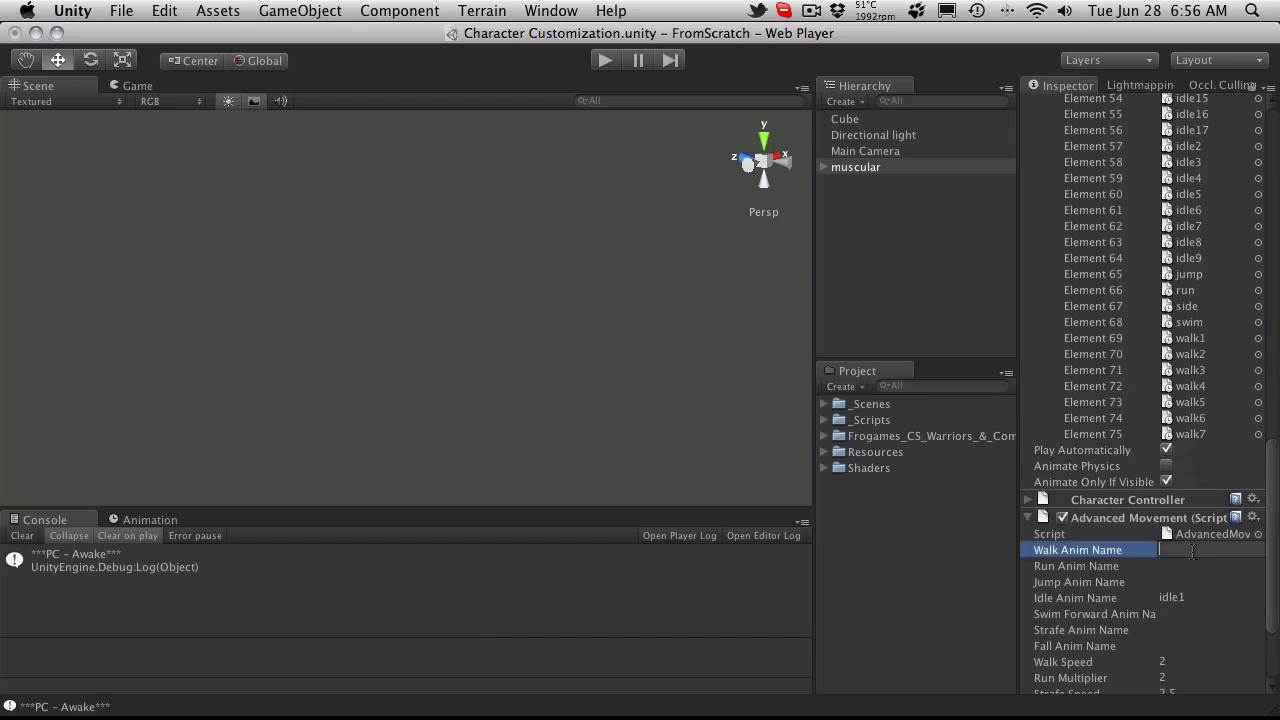
pyautogui.write('walk1')
pyautogui.press('Tab')
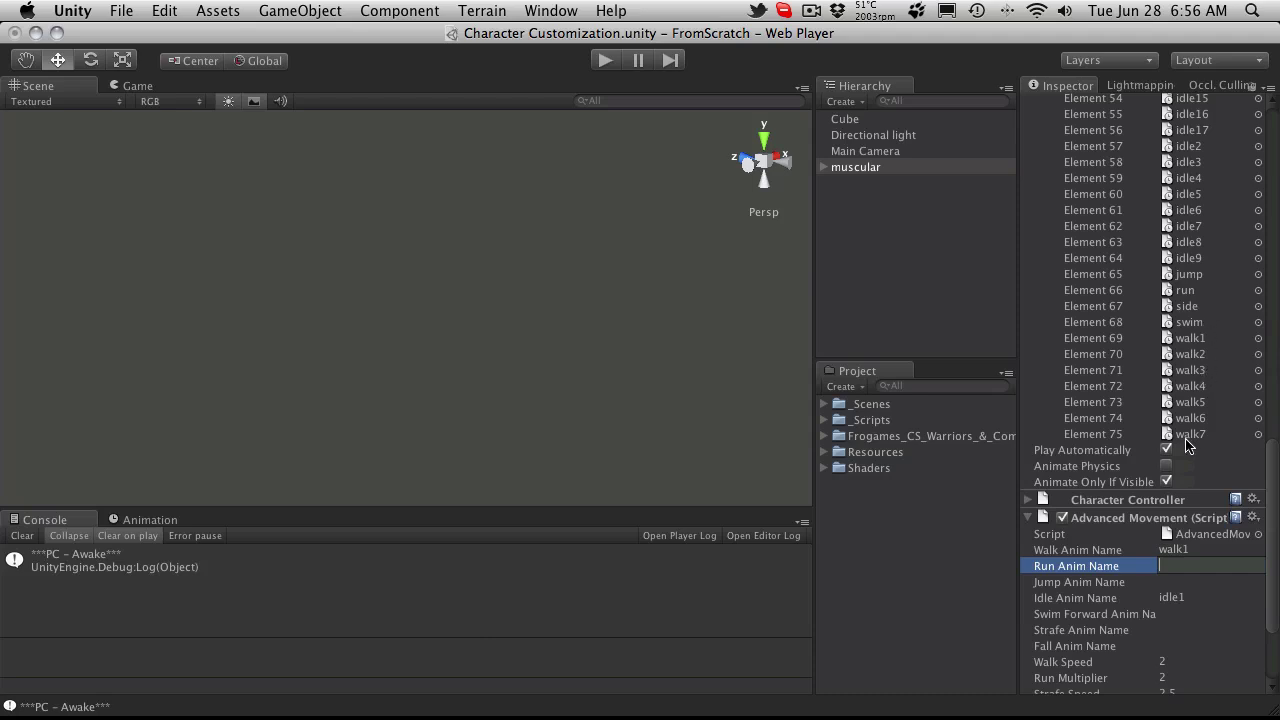
pyautogui.write('run')
pyautogui.press('Tab')
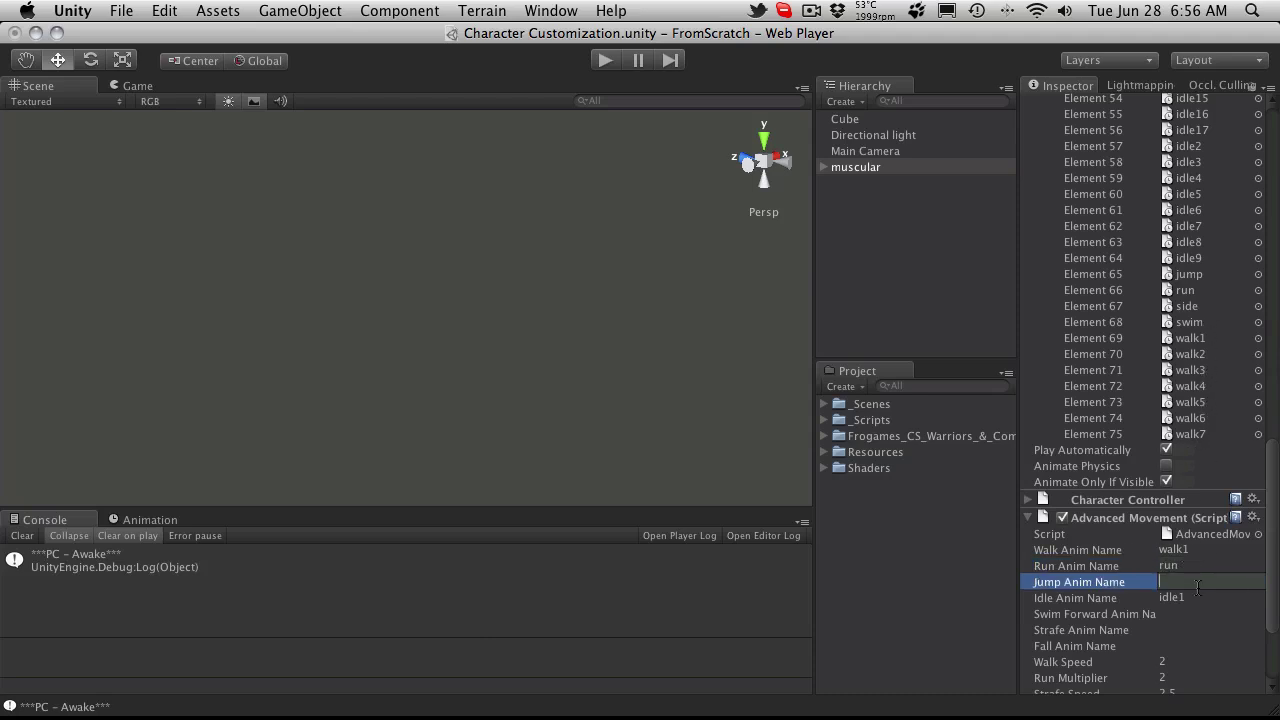
pyautogui.scroll(3, 1199, 590)
pyautogui.scroll(15, 1199, 590)
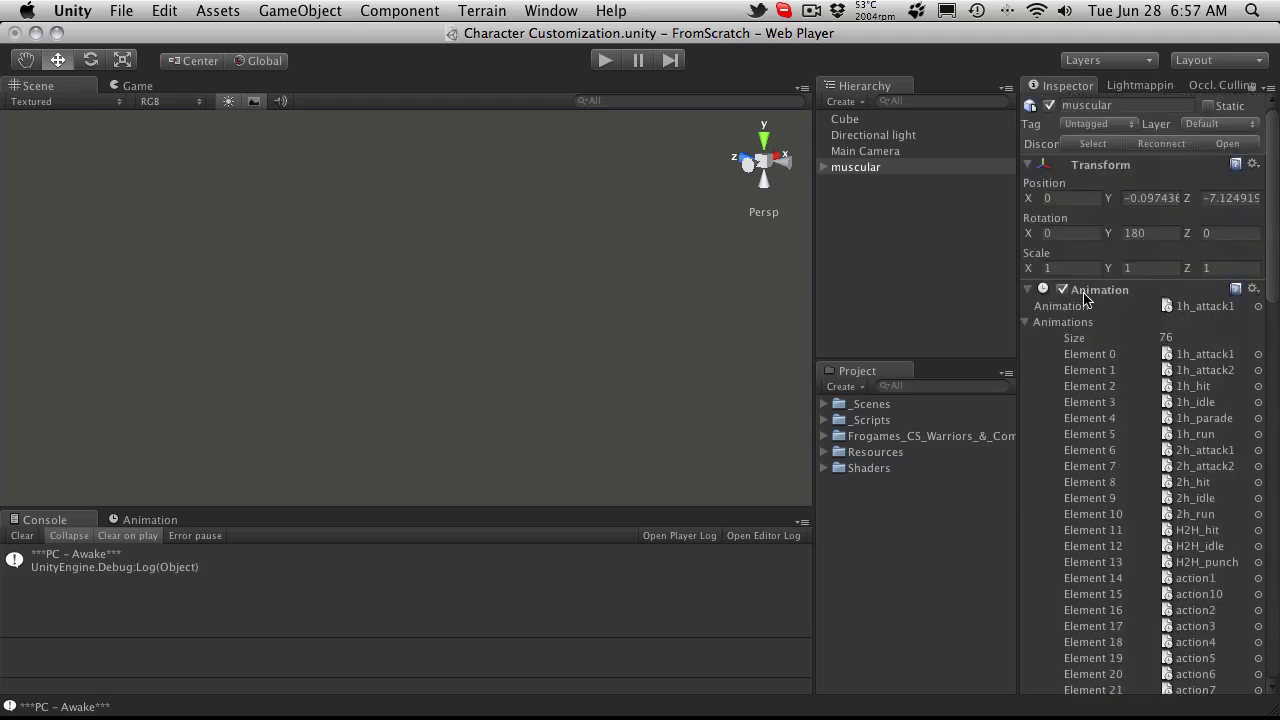
# Collapse Animations and Advanced Movement, and expand the Character Controller settings
pyautogui.click(1027, 321)
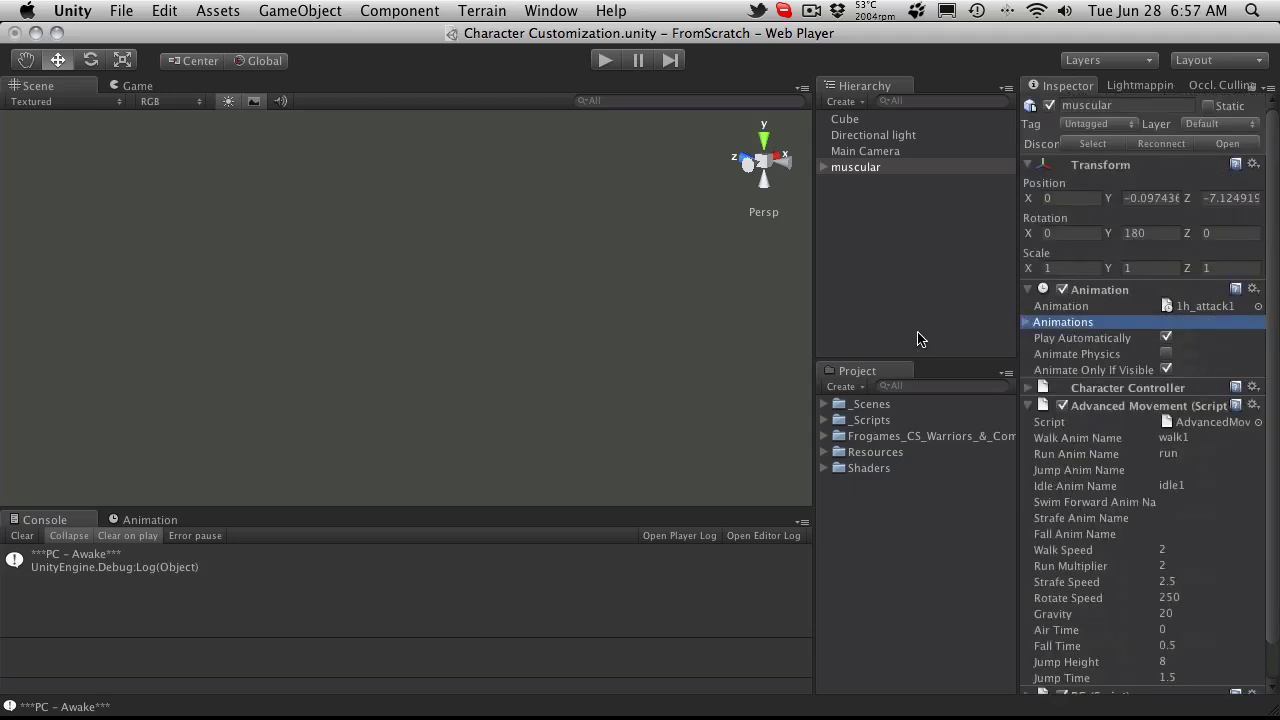
pyautogui.click(1029, 405)
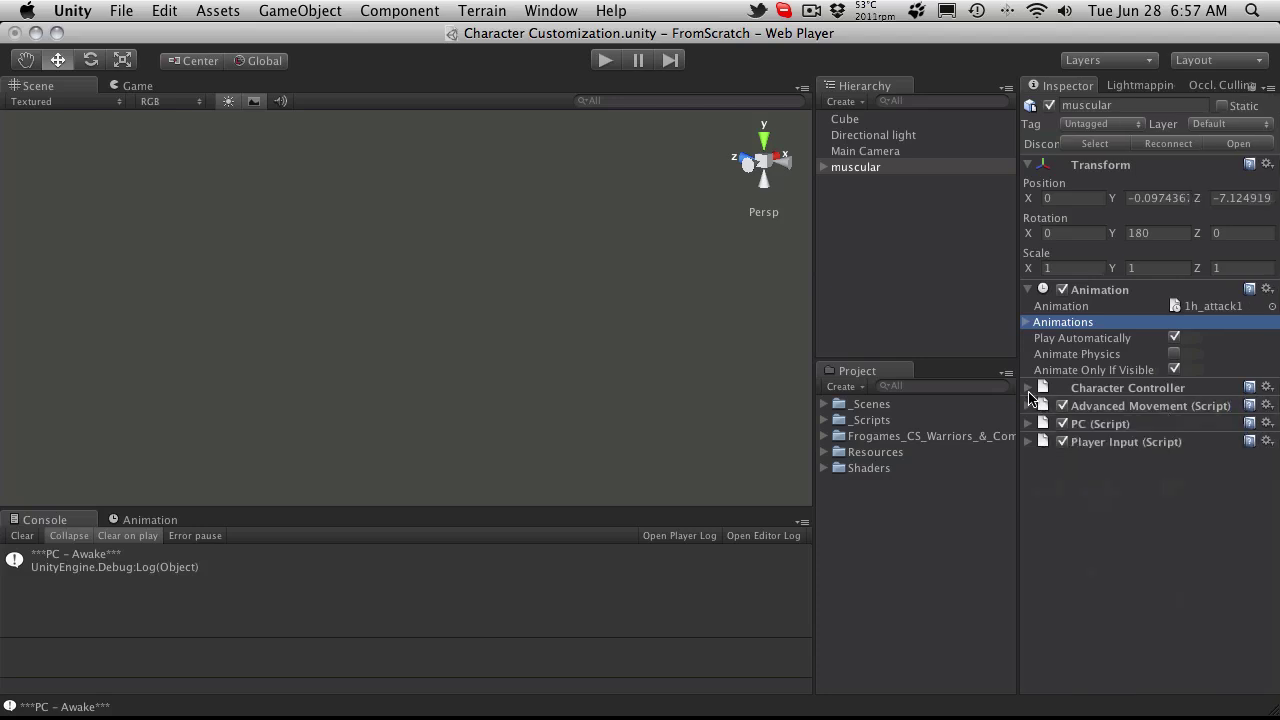
pyautogui.click(1028, 388)
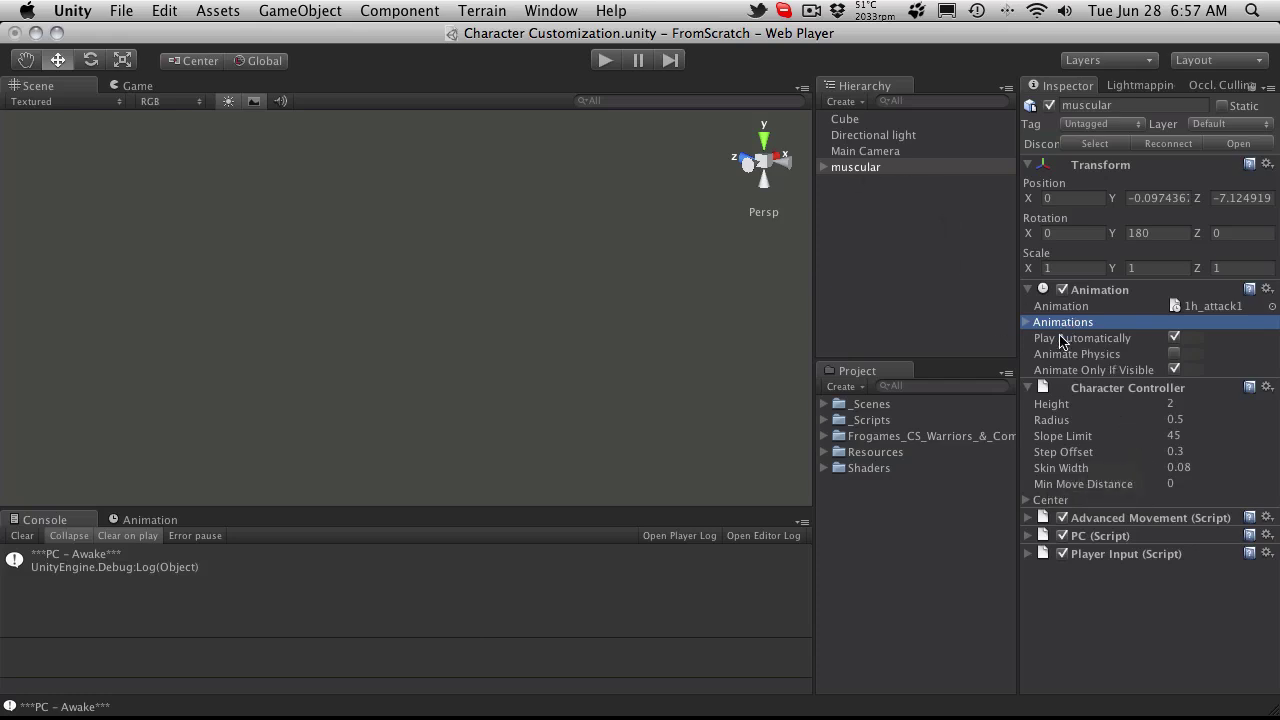
# Select muscular and frame it so its controller capsule shows in the scene
pyautogui.click(878, 184)
pyautogui.click(874, 168)
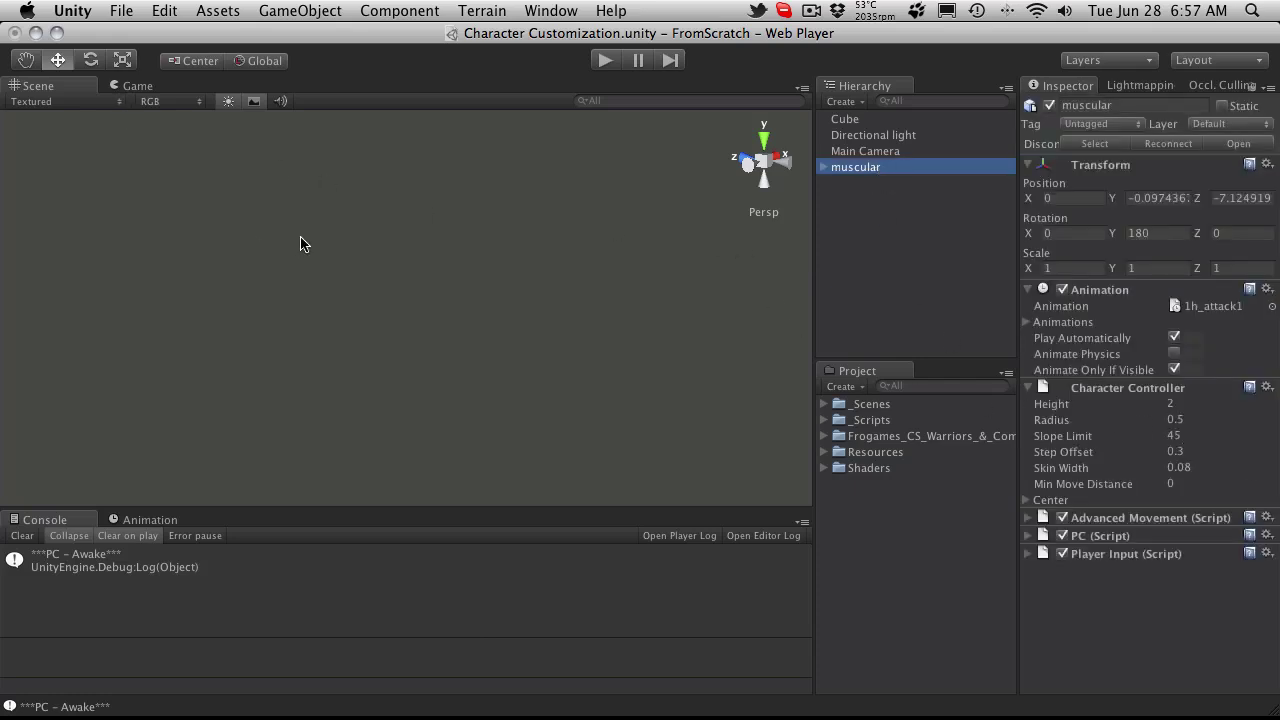
pyautogui.press('f')
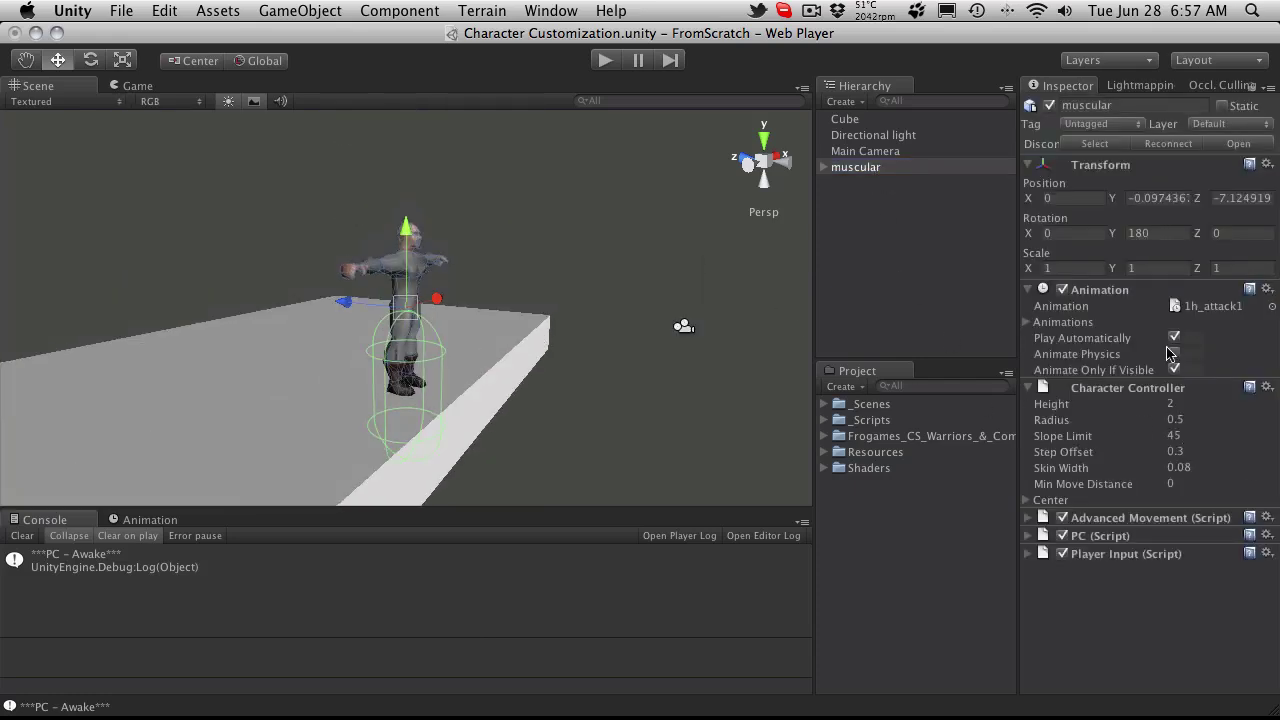
pyautogui.click(1172, 354)
# Raise the Character Controller centre Y to 0.997082
pyautogui.click(1028, 500)
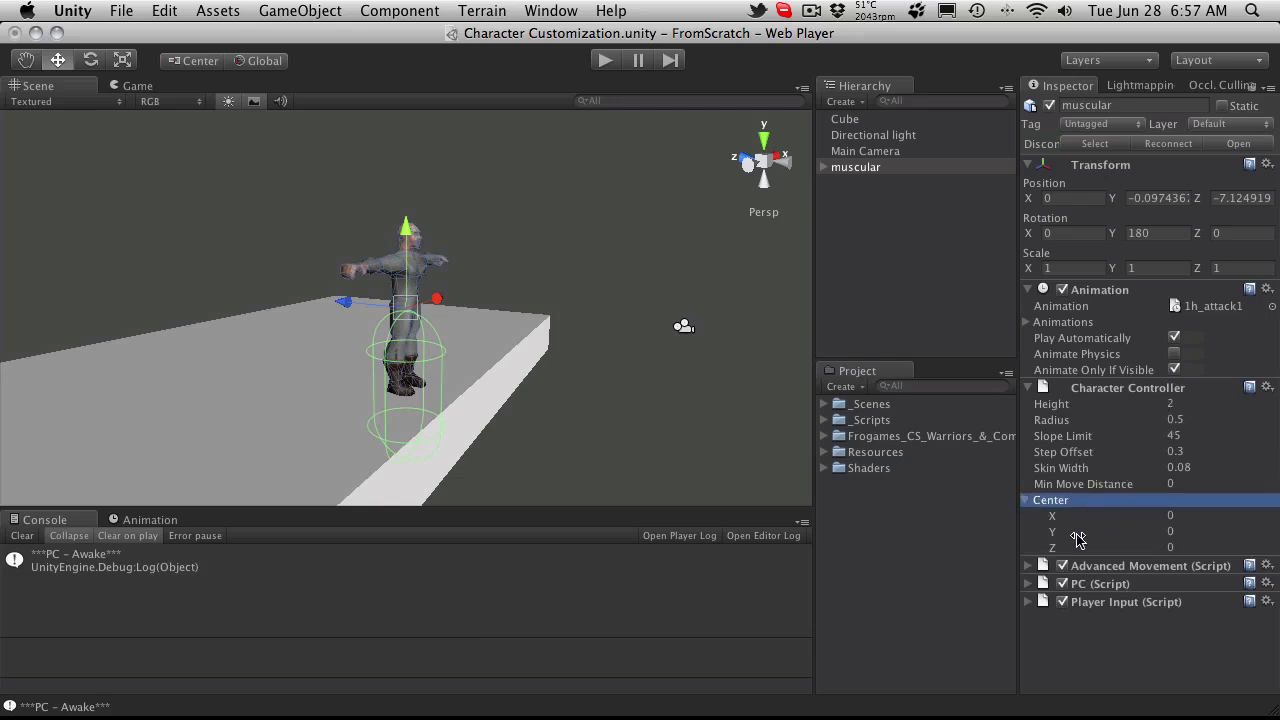
pyautogui.click(1081, 535)
pyautogui.moveTo(1084, 538); pyautogui.dragTo(1120, 532)
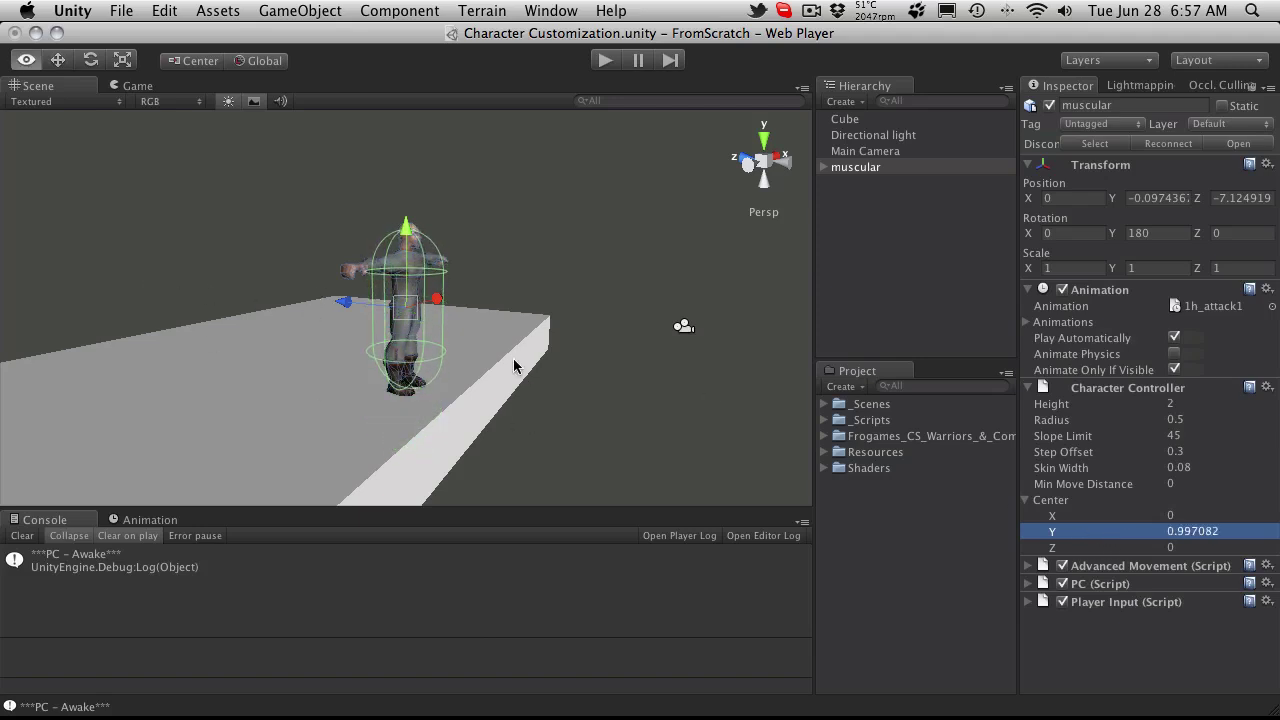
pyautogui.keyDown('alt'); pyautogui.moveTo(517, 363); pyautogui.dragTo(227, 366); pyautogui.keyUp('alt')
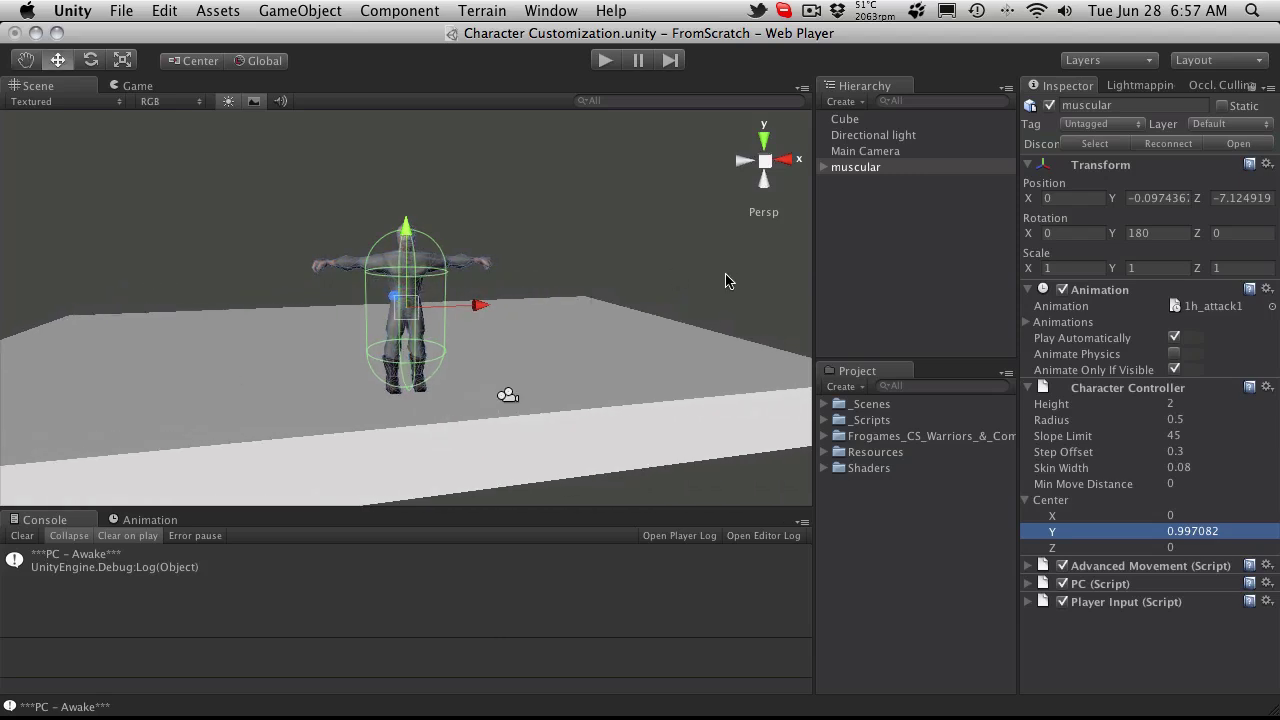
# Narrow the capsule radius to 0.32 and start playing the scene
pyautogui.click(1105, 420)
pyautogui.moveTo(1100, 423); pyautogui.dragTo(1094, 421)
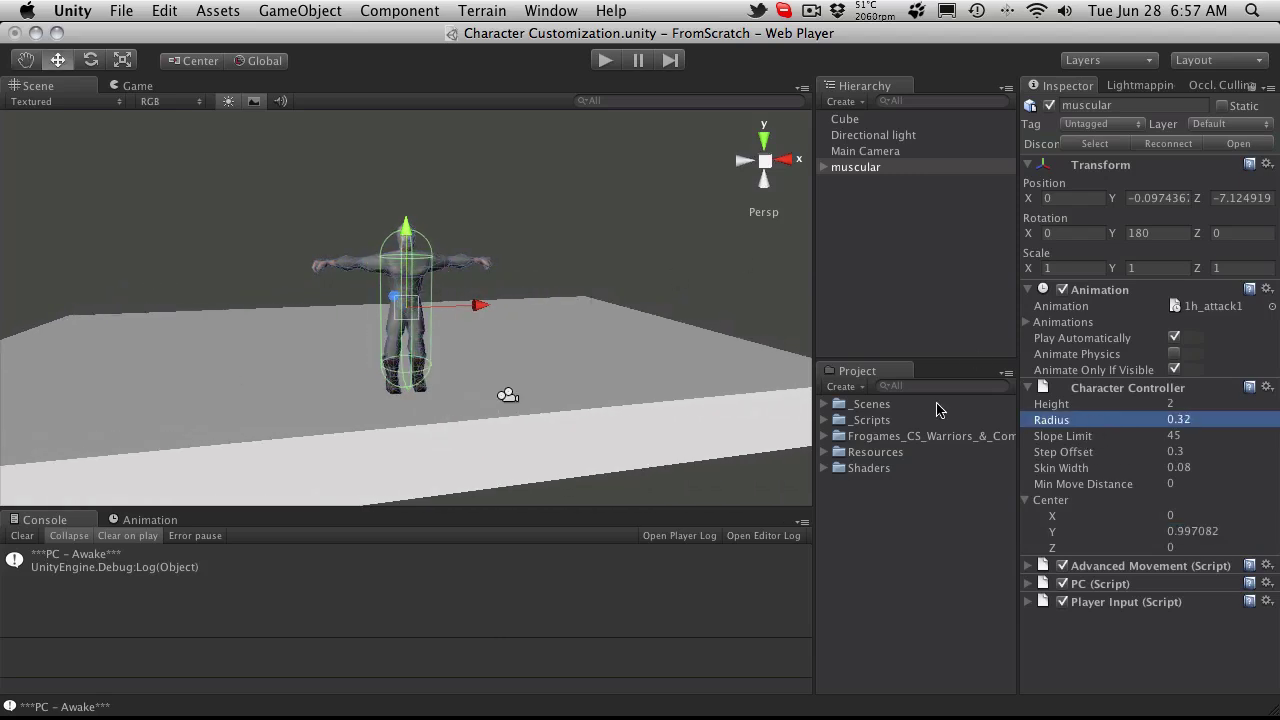
pyautogui.keyDown('alt'); pyautogui.moveTo(514, 266); pyautogui.dragTo(423, 276); pyautogui.keyUp('alt')
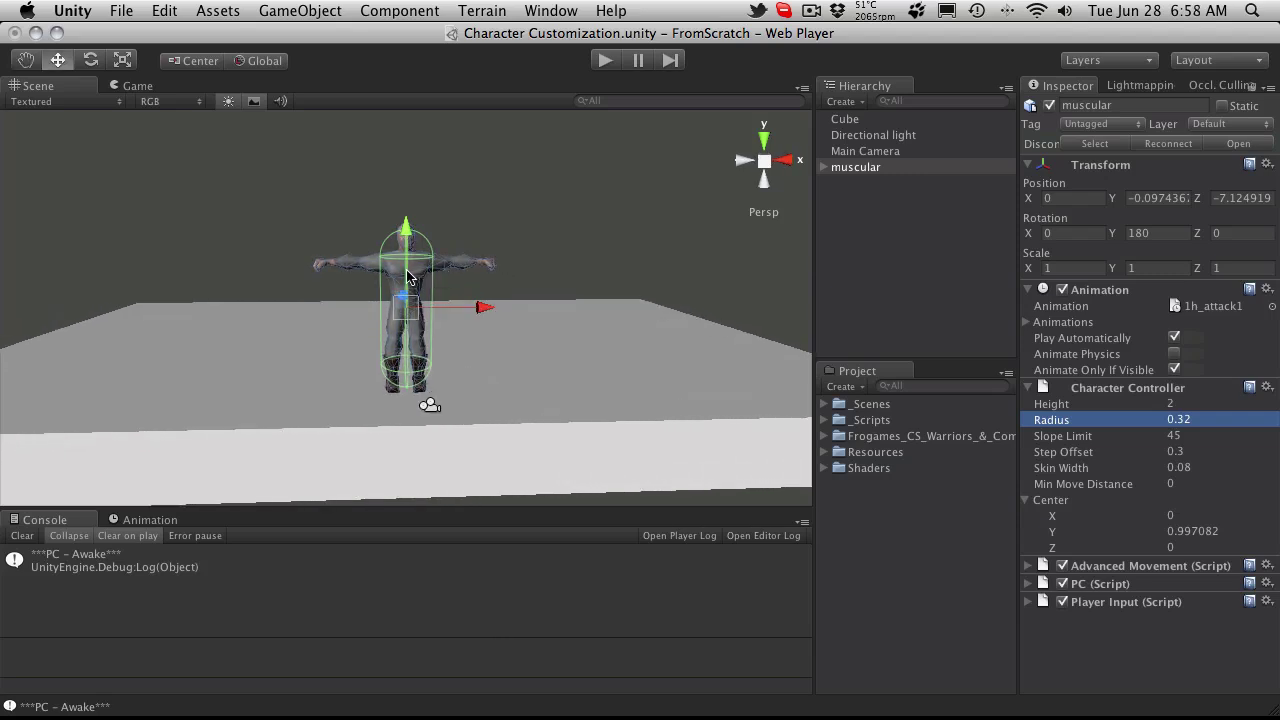
pyautogui.click(607, 60)
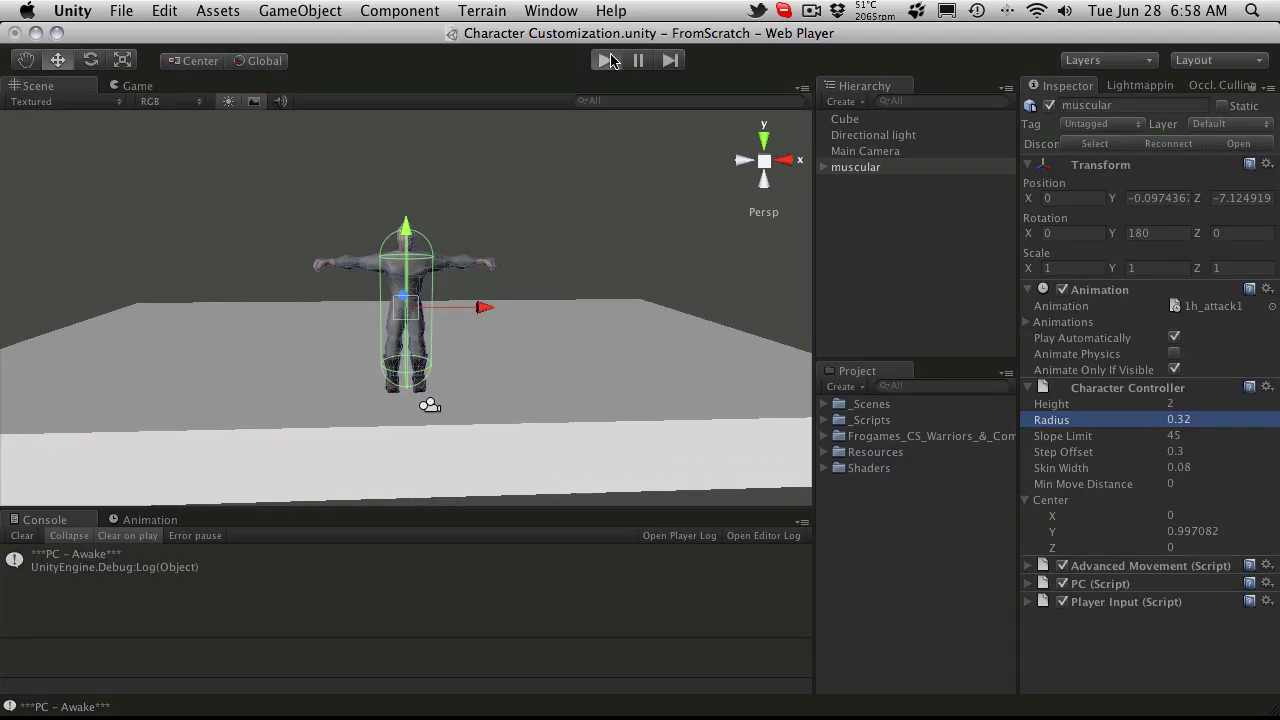
# In play mode, drive the character around the slab with W and S, then stop playing
pyautogui.click(31, 86)
pyautogui.keyDown('alt'); pyautogui.moveTo(488, 324); pyautogui.dragTo(569, 289); pyautogui.keyUp('alt')
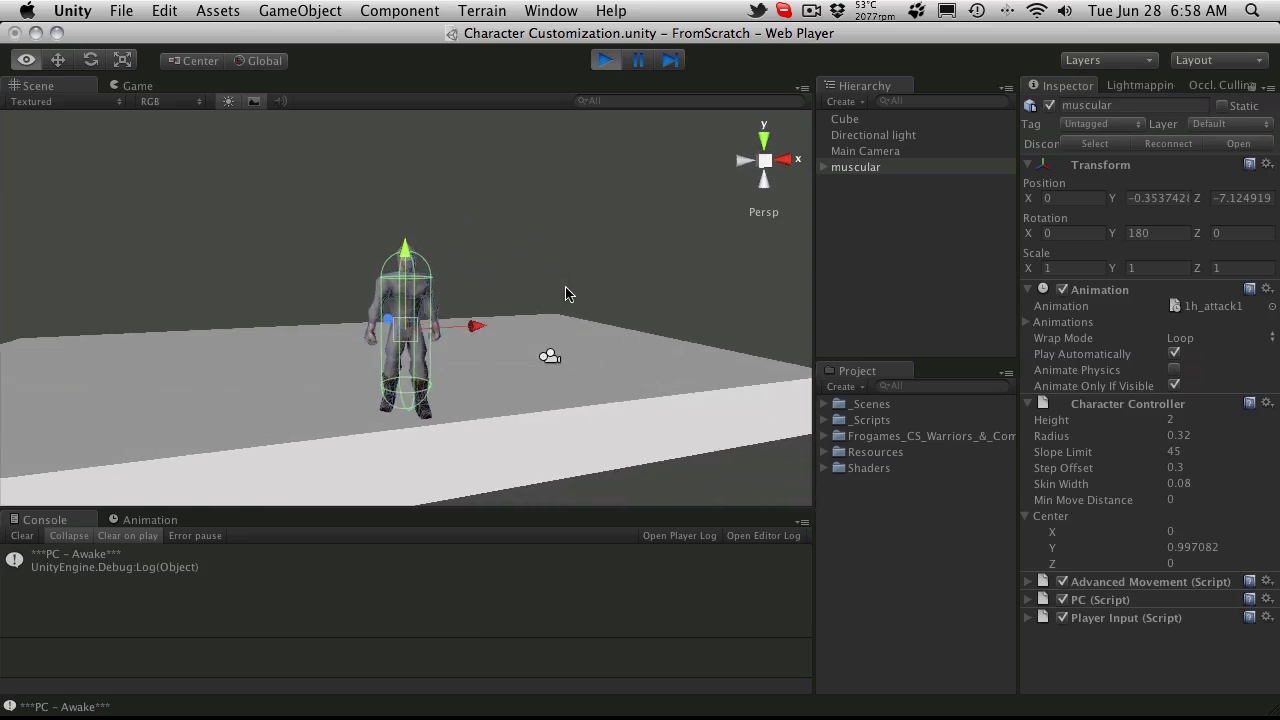
pyautogui.click(139, 85)
pyautogui.press('w')
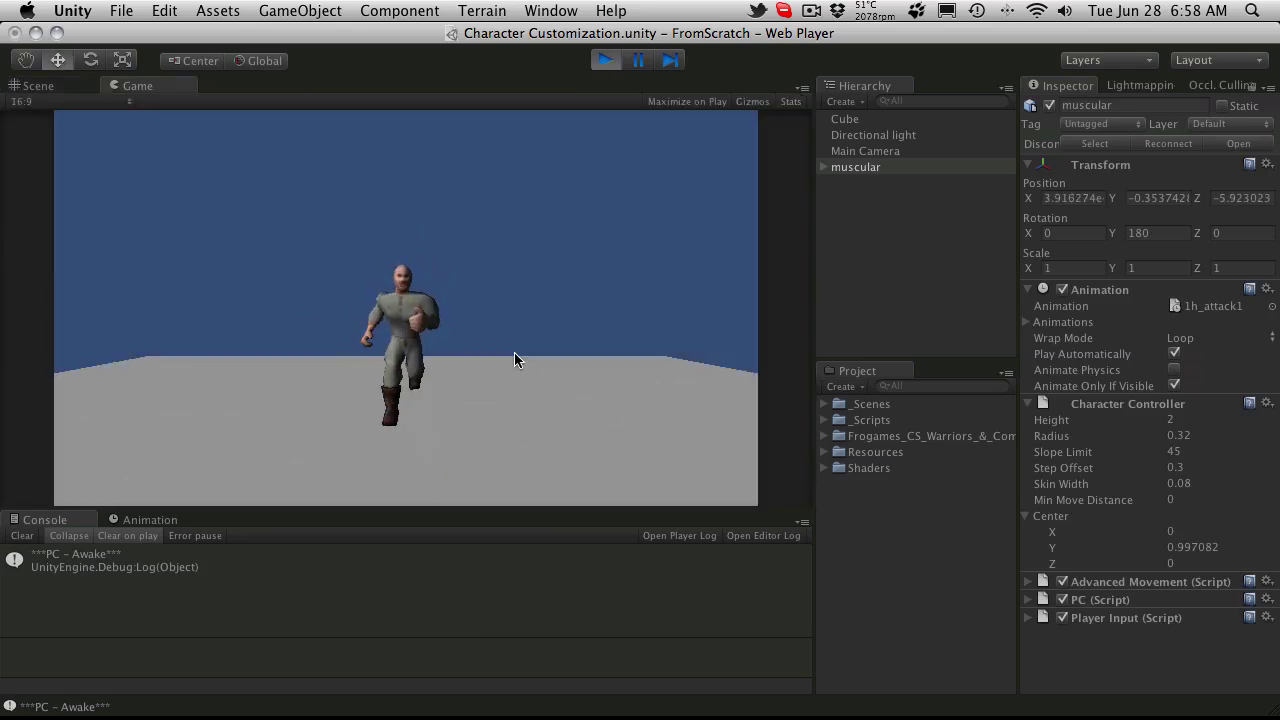
pyautogui.press('w')
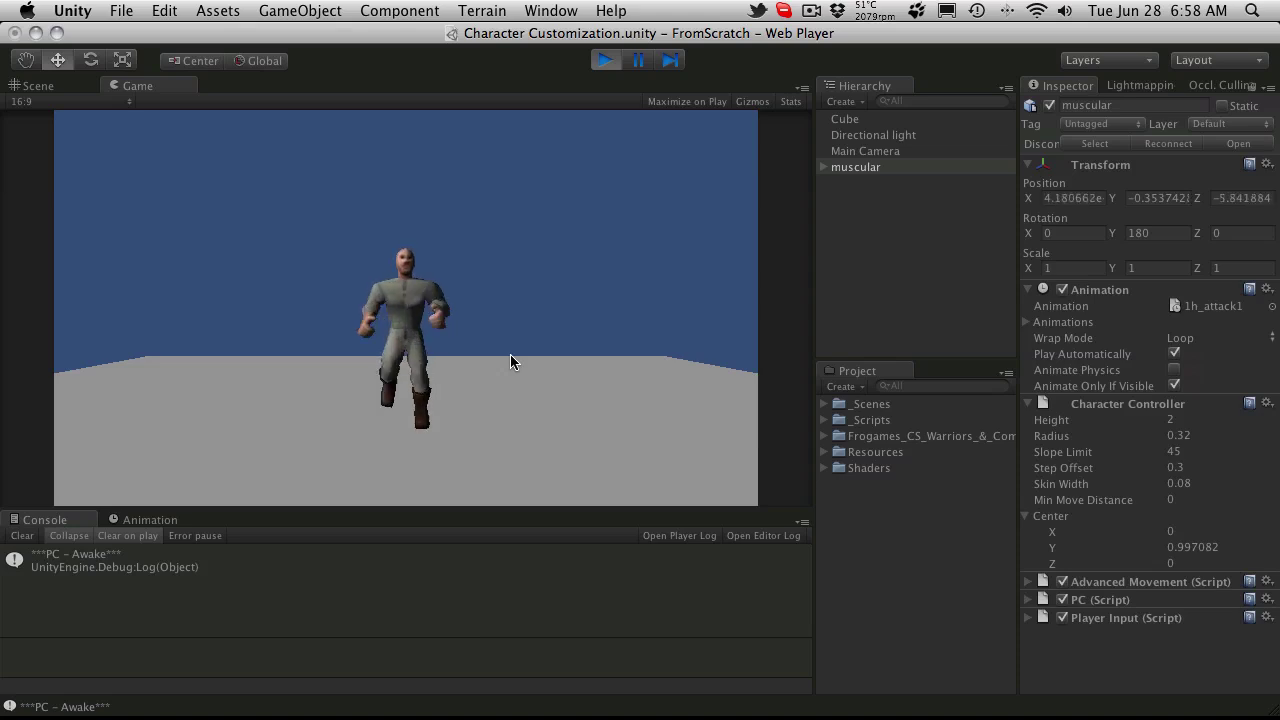
pyautogui.press('s')
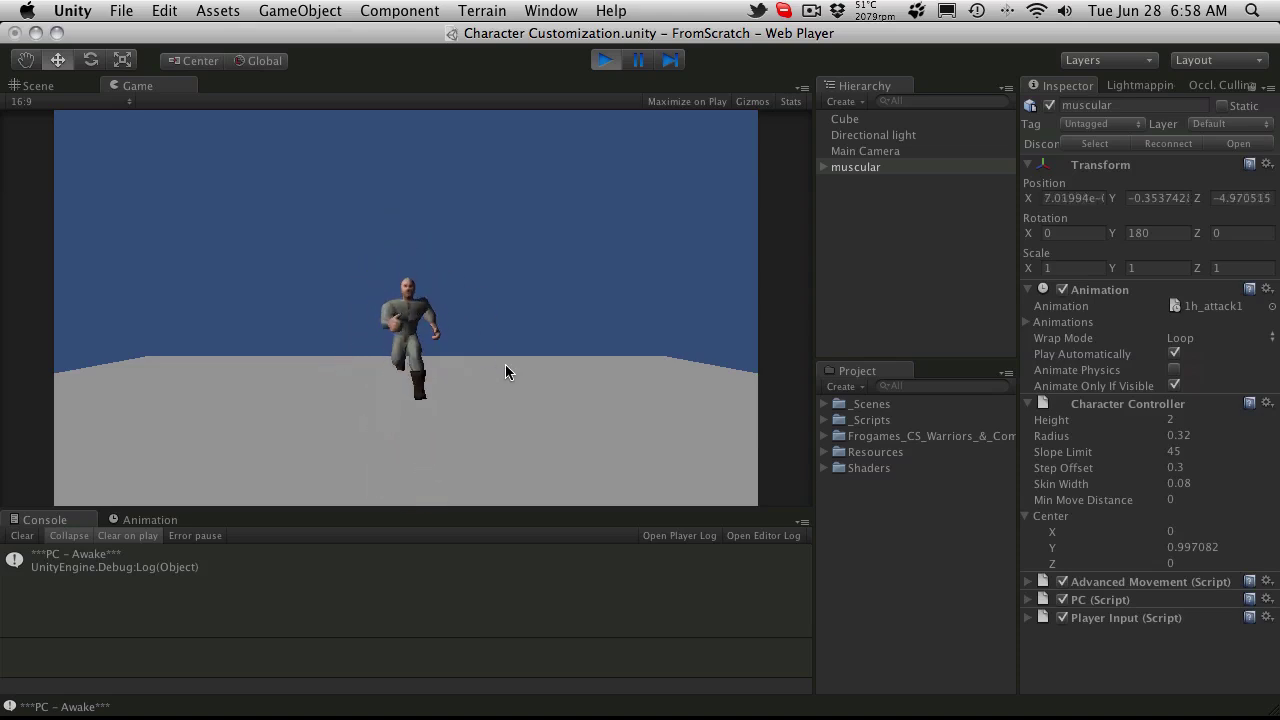
pyautogui.press('w')
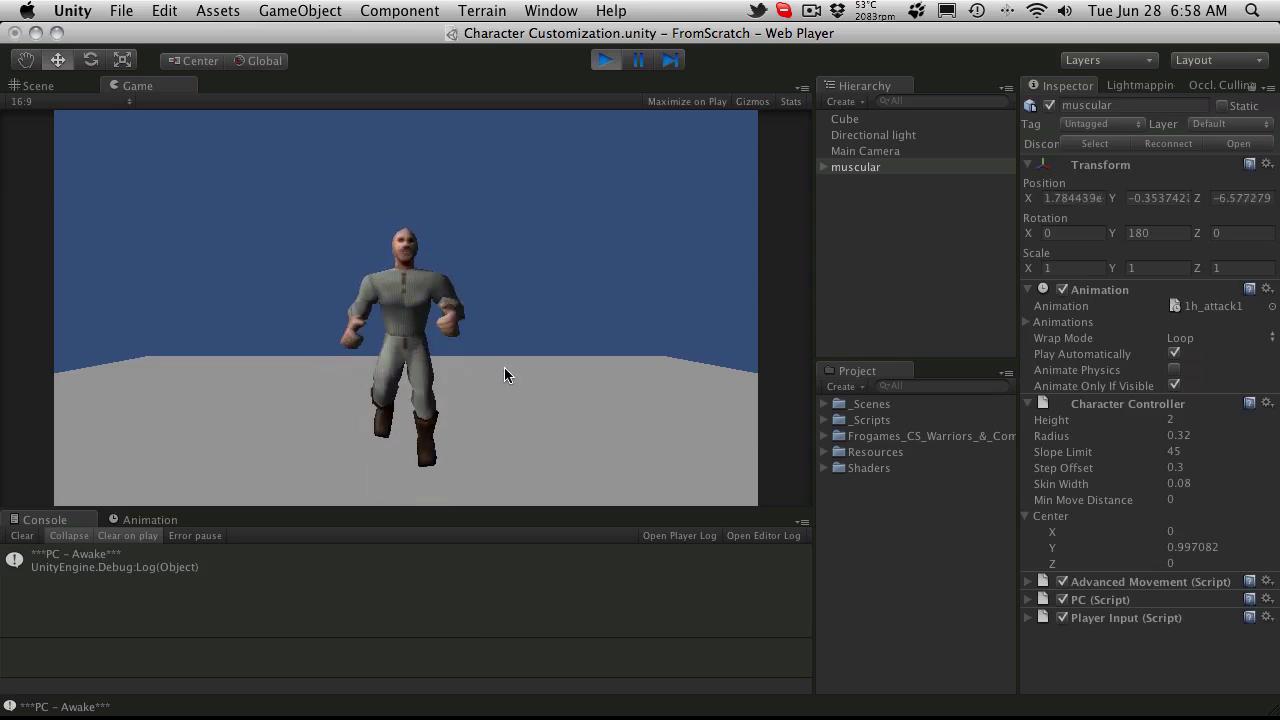
pyautogui.click(605, 60)
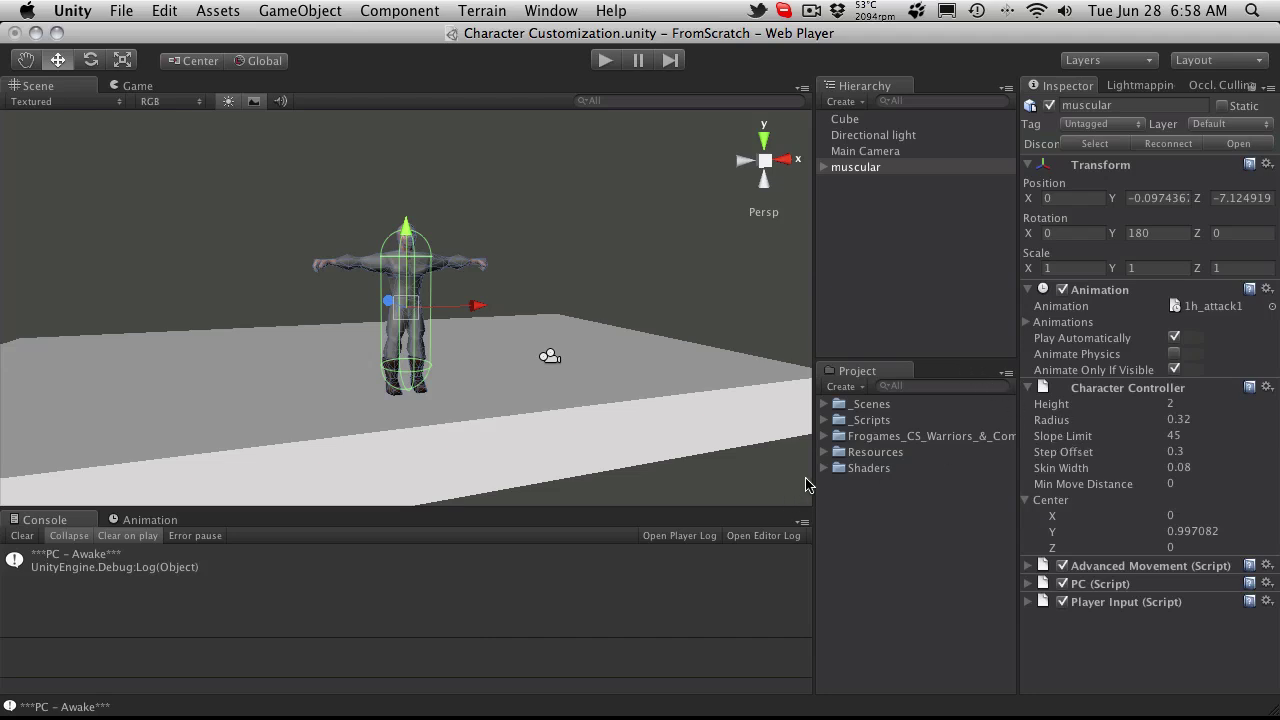
# Drag muscular onto the Muscular prefab under Resources > Character > Model > Prefab > Human > Male, then delete it from the scene
pyautogui.click(824, 452)
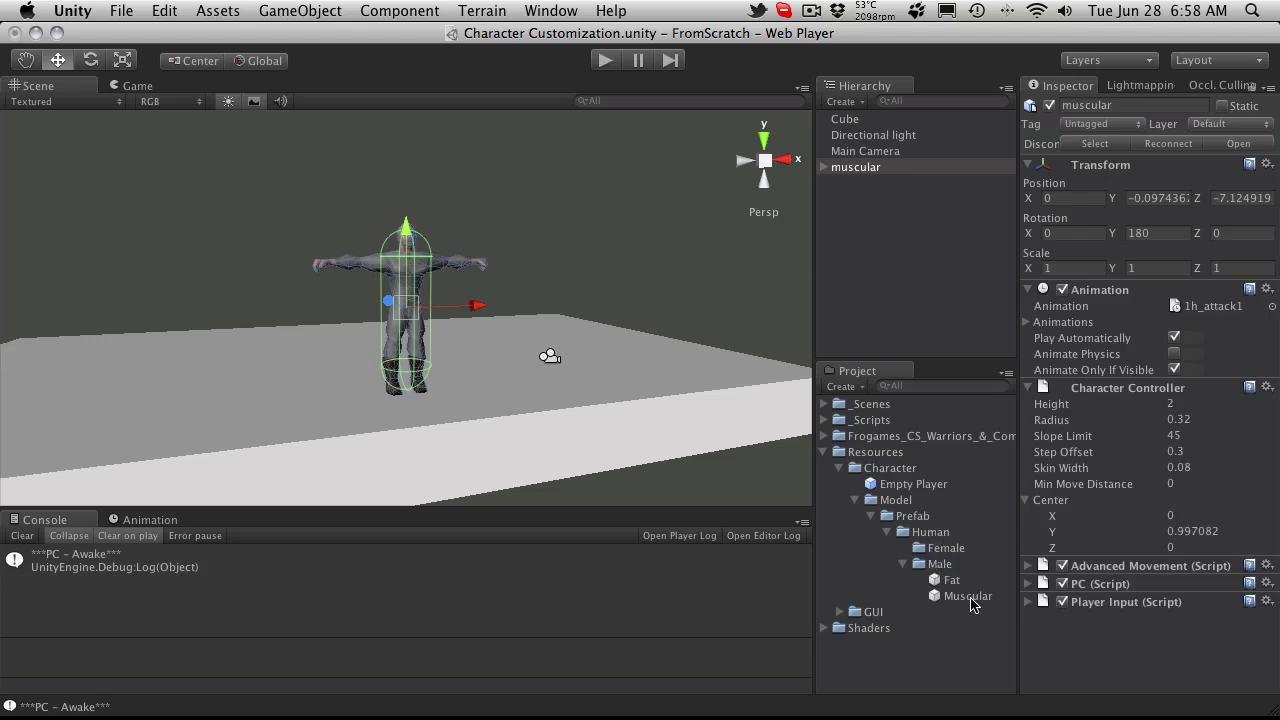
pyautogui.moveTo(872, 180); pyautogui.dragTo(955, 603)
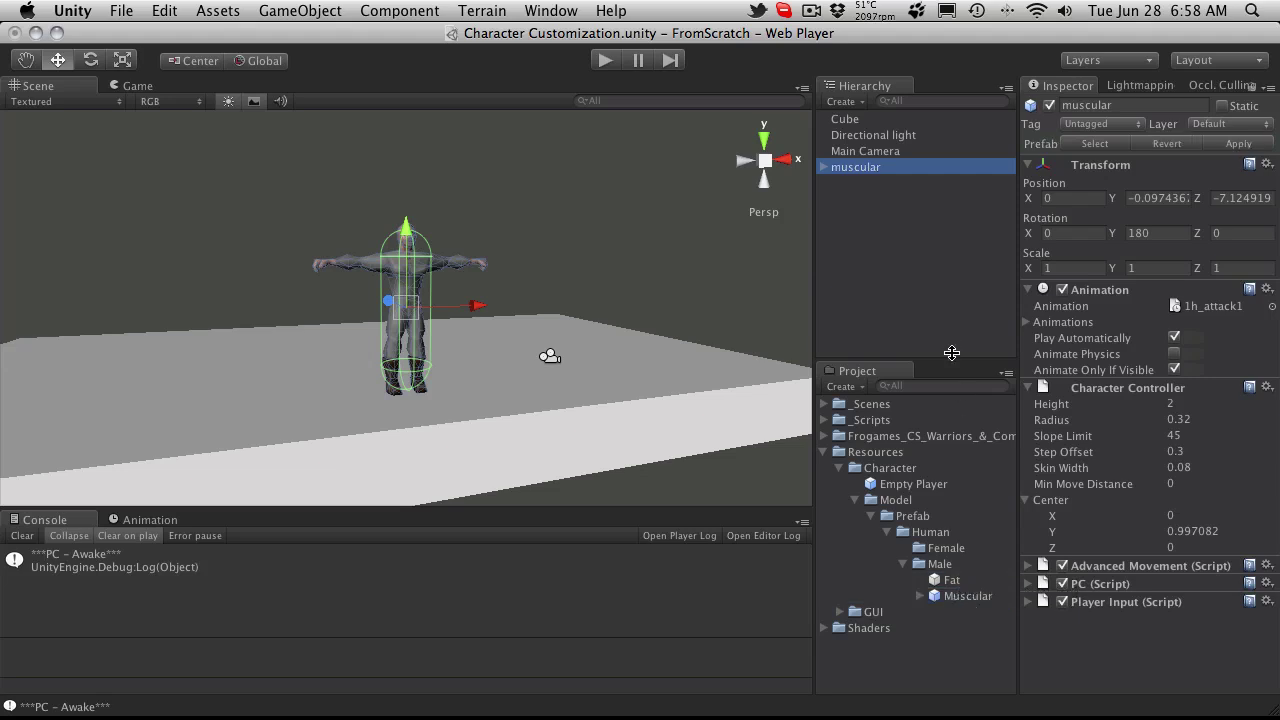
pyautogui.click(869, 169)
pyautogui.press('super+BackSpace')
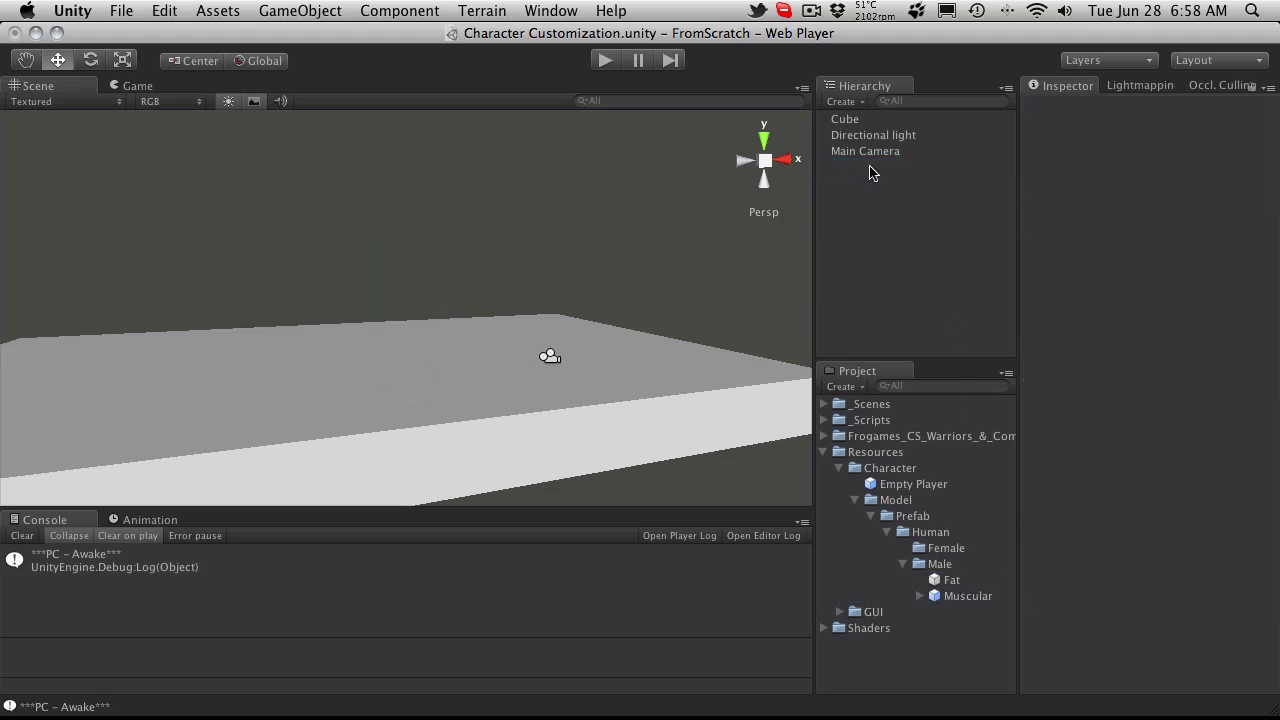